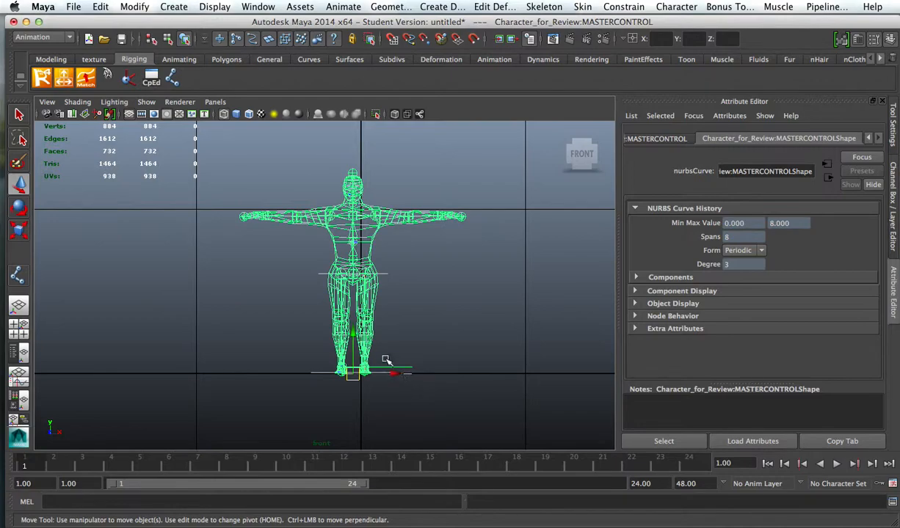
# Step: Move the character's master control sideways so it snaps onto the grid origin in the front view
pyautogui.keyDown('alt'); pyautogui.moveTo(492, 363); pyautogui.dragTo(488, 308, button='middle'); pyautogui.keyUp('alt')
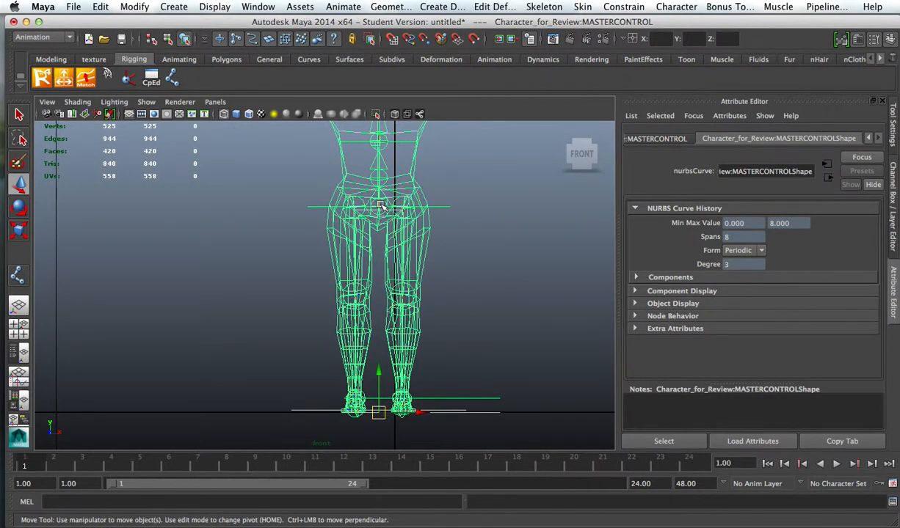
pyautogui.keyDown('alt'); pyautogui.moveTo(461, 290); pyautogui.dragTo(433, 224, button='middle'); pyautogui.keyUp('alt')
pyautogui.moveTo(393, 348); pyautogui.dragTo(409, 348)
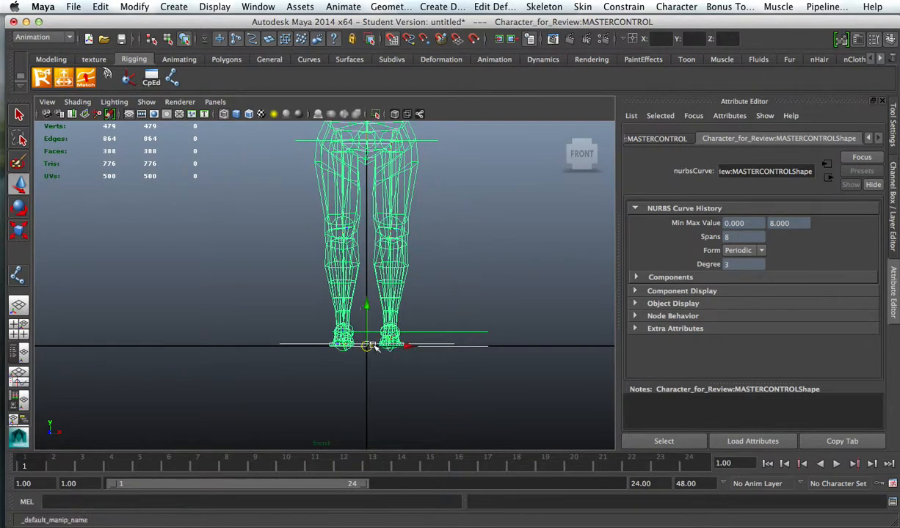
# Step: Examine the wireframe character's hips, legs and feet up close in the front view
pyautogui.keyDown('alt'); pyautogui.moveTo(434, 301); pyautogui.dragTo(481, 267, button='right'); pyautogui.keyUp('alt')
pyautogui.keyDown('alt'); pyautogui.moveTo(419, 193); pyautogui.dragTo(389, 367, button='middle'); pyautogui.keyUp('alt')
pyautogui.keyDown('alt'); pyautogui.moveTo(389, 367); pyautogui.dragTo(575, 351, button='right'); pyautogui.keyUp('alt')
pyautogui.moveTo(382, 267)
pyautogui.keyDown('alt'); pyautogui.mouseDown(button='middle')
pyautogui.moveTo(356, 300)
pyautogui.moveTo(358, 400)
pyautogui.mouseUp(button='middle'); pyautogui.keyUp('alt')
pyautogui.moveTo(328, 270)
pyautogui.keyDown('alt'); pyautogui.mouseDown(button='middle')
pyautogui.moveTo(317, 387)
pyautogui.moveTo(343, 369)
pyautogui.moveTo(334, 129)
pyautogui.moveTo(352, 139)
pyautogui.moveTo(410, 129)
pyautogui.moveTo(388, 90)
pyautogui.mouseUp(button='middle'); pyautogui.keyUp('alt')
pyautogui.keyDown('alt'); pyautogui.moveTo(432, 208); pyautogui.dragTo(398, 196, button='middle'); pyautogui.keyUp('alt')
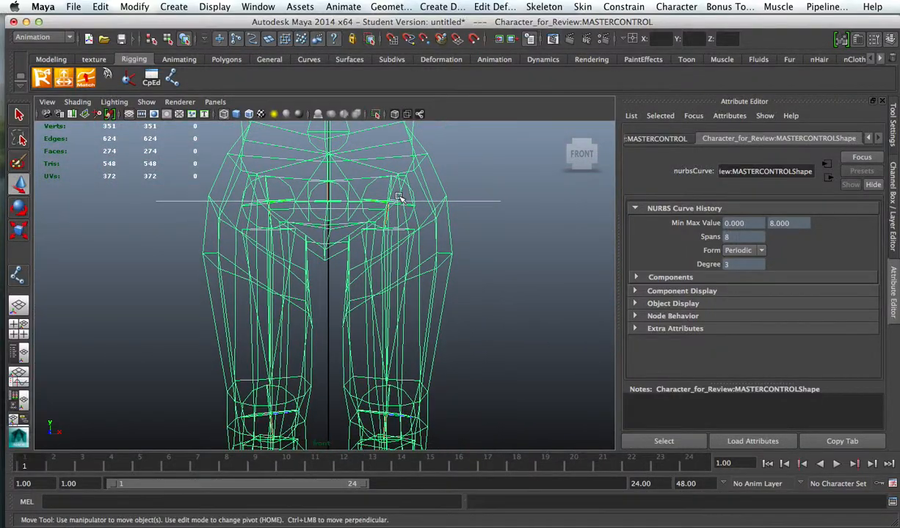
pyautogui.keyDown('alt'); pyautogui.moveTo(440, 257); pyautogui.dragTo(303, 229, button='right'); pyautogui.keyUp('alt')
pyautogui.keyDown('alt'); pyautogui.moveTo(376, 277); pyautogui.dragTo(376, 251, button='middle'); pyautogui.keyUp('alt')
# Step: Delete the IK handles of the left and right legs in the perspective view
pyautogui.press('space')
pyautogui.press('space')
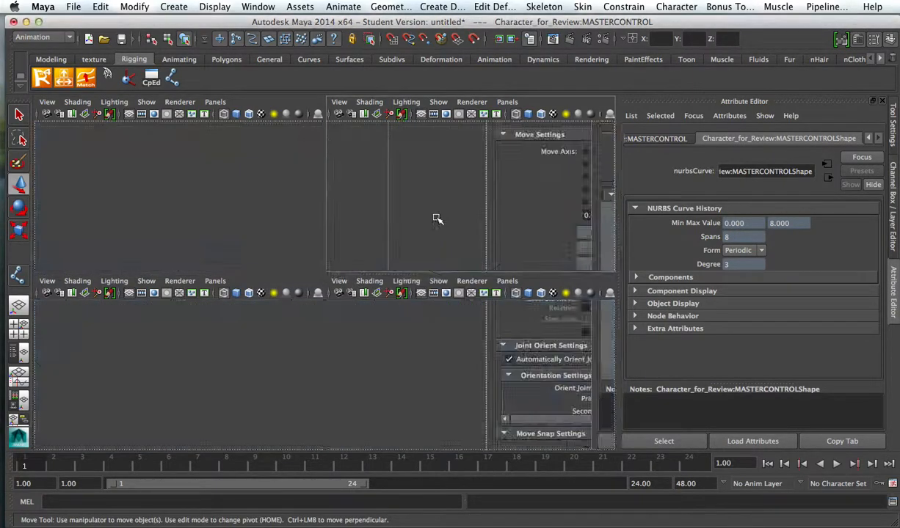
pyautogui.keyDown('alt'); pyautogui.moveTo(442, 223); pyautogui.dragTo(494, 263, button='right'); pyautogui.keyUp('alt')
pyautogui.keyDown('alt'); pyautogui.moveTo(480, 278); pyautogui.dragTo(543, 267); pyautogui.keyUp('alt')
pyautogui.click(453, 305)
pyautogui.keyDown('alt'); pyautogui.moveTo(453, 305); pyautogui.dragTo(436, 267); pyautogui.keyUp('alt')
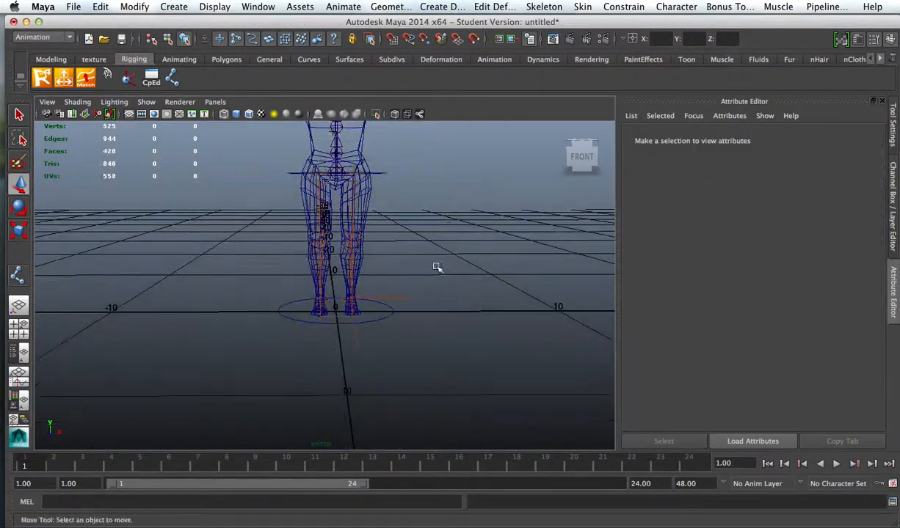
pyautogui.click(408, 298)
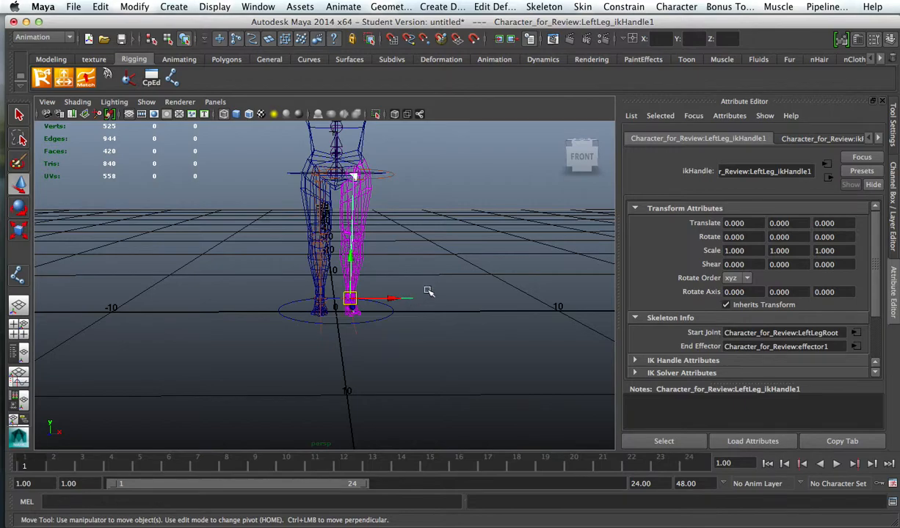
pyautogui.click(421, 313)
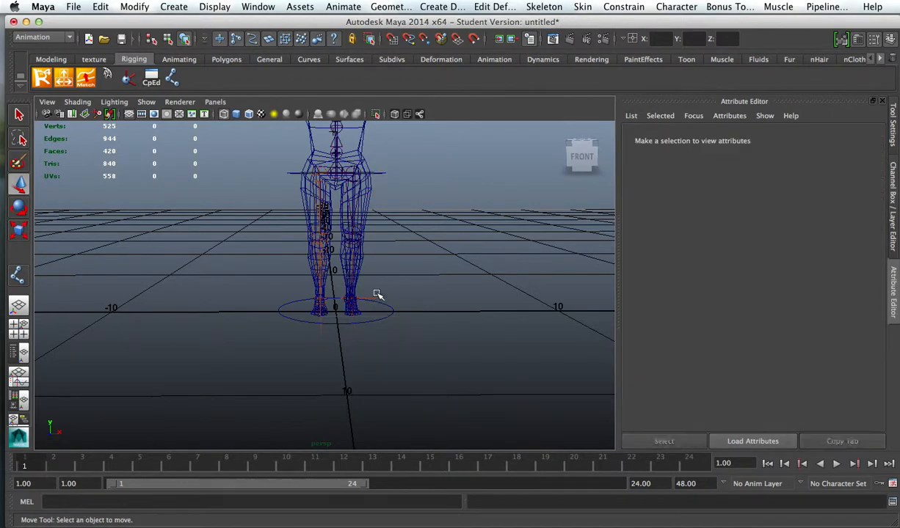
pyautogui.click(415, 307)
pyautogui.click(419, 306)
# Step: Display the character as a shaded mesh with its joints drawn through the surface, leaving X-Ray off
pyautogui.scroll(3, 454, 273)
pyautogui.keyDown('alt'); pyautogui.moveTo(468, 259); pyautogui.dragTo(436, 363, button='middle'); pyautogui.keyUp('alt')
pyautogui.moveTo(436, 363)
pyautogui.keyDown('alt'); pyautogui.mouseDown()
pyautogui.moveTo(388, 346)
pyautogui.moveTo(438, 359)
pyautogui.mouseUp(); pyautogui.keyUp('alt')
pyautogui.scroll(-3, 411, 343)
pyautogui.press('5')
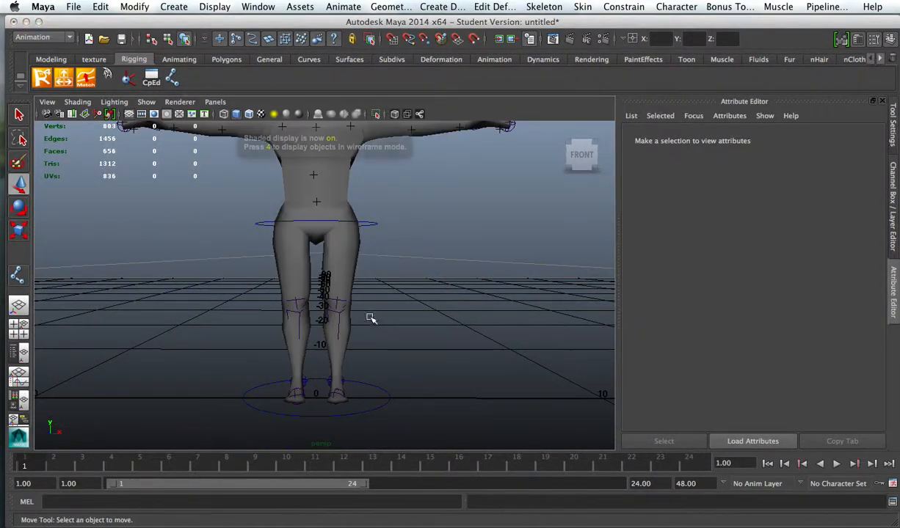
pyautogui.click(420, 115)
pyautogui.keyDown('alt'); pyautogui.moveTo(430, 243); pyautogui.dragTo(446, 325, button='middle'); pyautogui.keyUp('alt')
pyautogui.keyDown('alt'); pyautogui.moveTo(445, 325); pyautogui.dragTo(401, 295); pyautogui.keyUp('alt')
pyautogui.keyDown('alt'); pyautogui.moveTo(401, 295); pyautogui.dragTo(453, 317, button='right'); pyautogui.keyUp('alt')
pyautogui.keyDown('alt'); pyautogui.moveTo(436, 303); pyautogui.dragTo(449, 277); pyautogui.keyUp('alt')
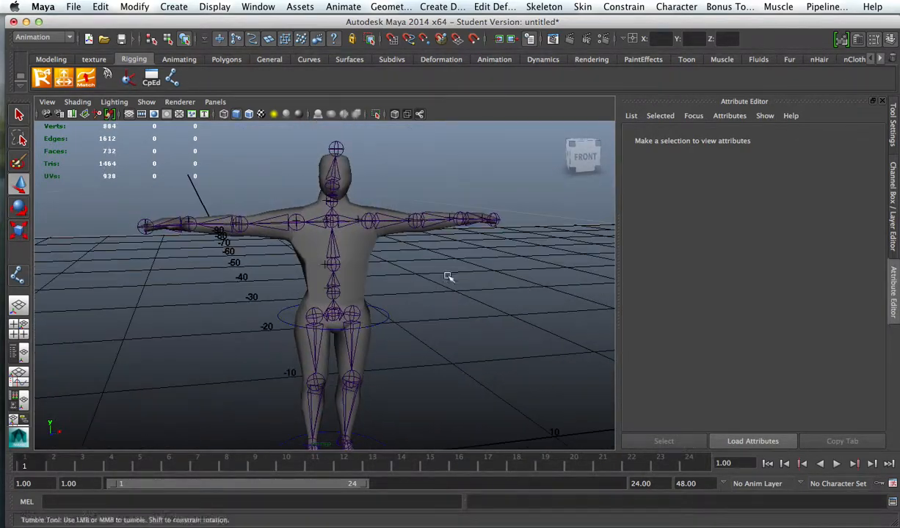
pyautogui.click(396, 115)
pyautogui.click(395, 114)
# Step: Select the left thigh mesh and open the Hypergraph: Hierarchy window
pyautogui.keyDown('alt'); pyautogui.moveTo(448, 297); pyautogui.dragTo(498, 308, button='right'); pyautogui.keyUp('alt')
pyautogui.keyDown('alt'); pyautogui.moveTo(498, 308); pyautogui.dragTo(389, 291); pyautogui.keyUp('alt')
pyautogui.keyDown('alt'); pyautogui.moveTo(389, 297); pyautogui.dragTo(512, 320, button='right'); pyautogui.keyUp('alt')
pyautogui.keyDown('alt'); pyautogui.moveTo(512, 320); pyautogui.dragTo(503, 229, button='middle'); pyautogui.keyUp('alt')
pyautogui.keyDown('alt'); pyautogui.moveTo(496, 231); pyautogui.dragTo(546, 230); pyautogui.keyUp('alt')
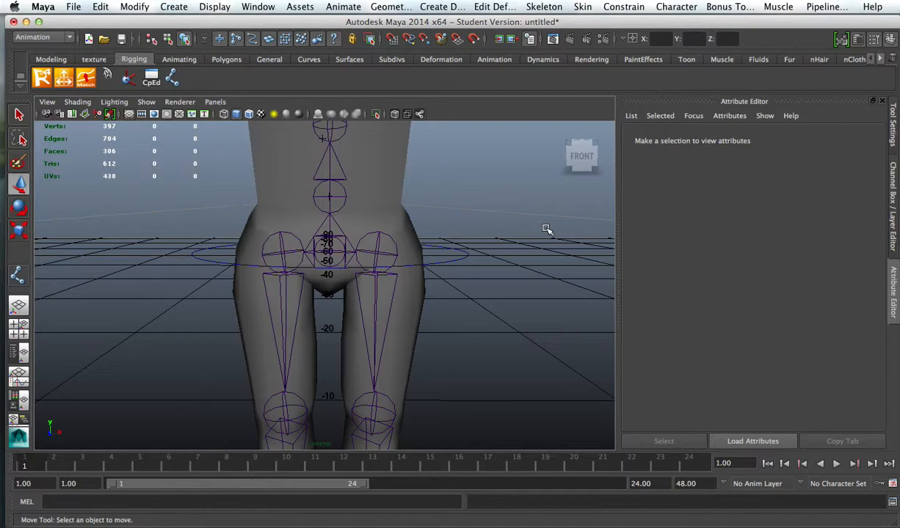
pyautogui.click(415, 320)
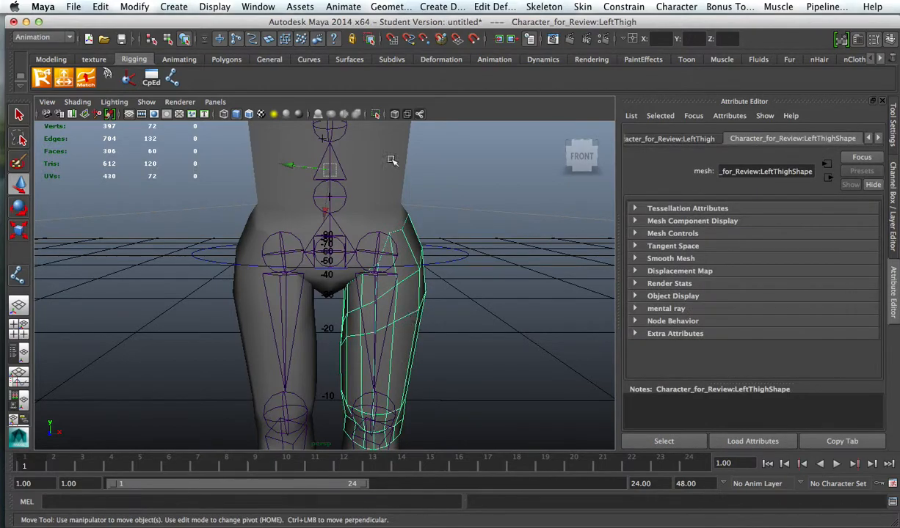
pyautogui.click(215, 6)
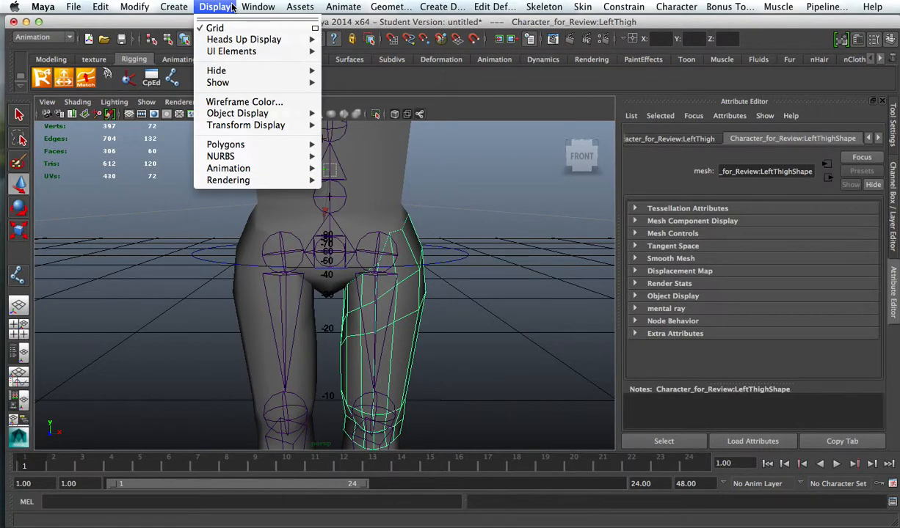
pyautogui.moveTo(258, 7)
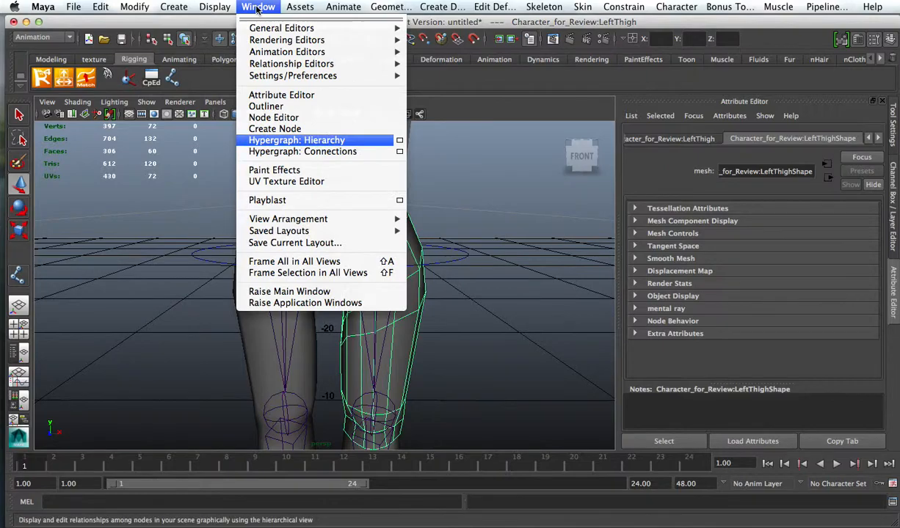
pyautogui.click(333, 141)
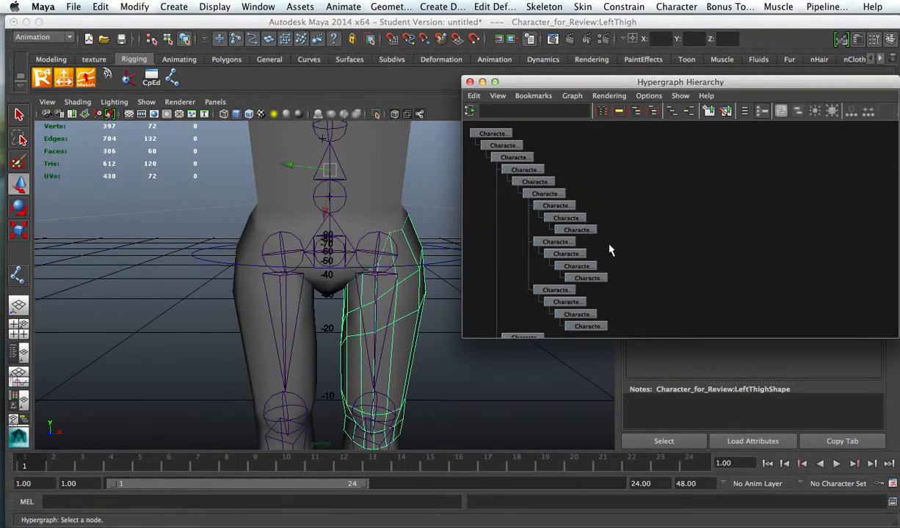
# Step: Include Geometry among the object types displayed in the Hypergraph alongside the joints
pyautogui.scroll(-1, 669, 250)
pyautogui.keyDown('alt'); pyautogui.moveTo(657, 266); pyautogui.dragTo(675, 212, button='middle'); pyautogui.keyUp('alt')
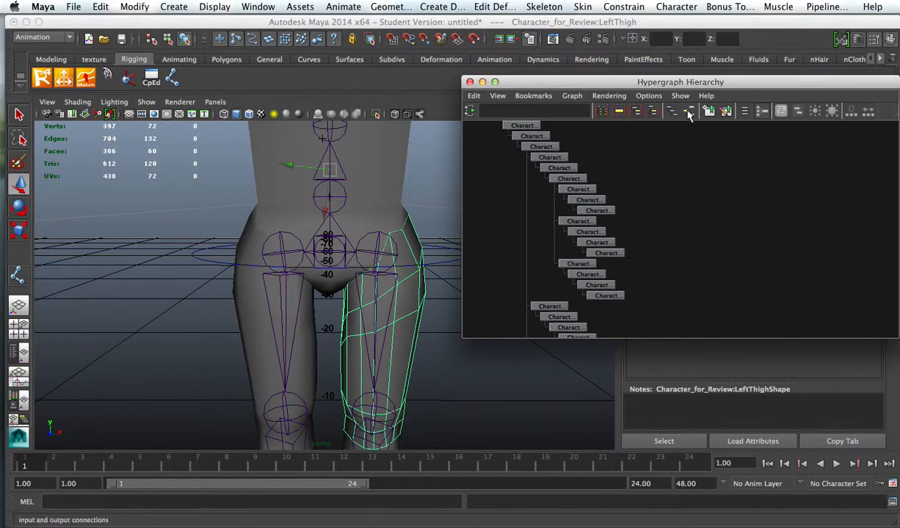
pyautogui.click(680, 96)
pyautogui.moveTo(689, 113)
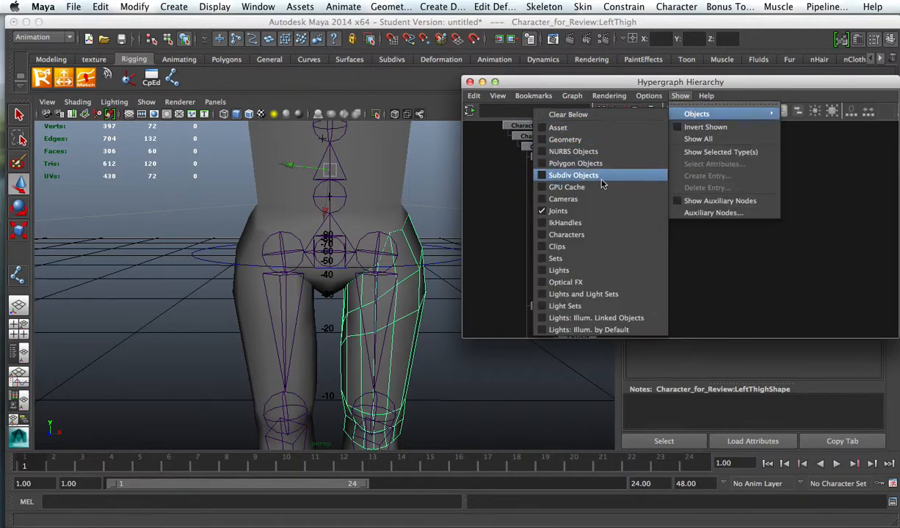
pyautogui.click(573, 140)
# Step: Unparent the left and right thigh meshes from their joints in the Hypergraph
pyautogui.moveTo(680, 245)
pyautogui.keyDown('alt'); pyautogui.mouseDown(button='middle')
pyautogui.moveTo(671, 162)
pyautogui.moveTo(697, 133)
pyautogui.mouseUp(button='middle'); pyautogui.keyUp('alt')
pyautogui.moveTo(579, 194); pyautogui.dragTo(724, 184, button='middle')
pyautogui.keyDown('alt'); pyautogui.moveTo(444, 373); pyautogui.dragTo(439, 191, button='middle'); pyautogui.keyUp('alt')
pyautogui.click(304, 187)
pyautogui.moveTo(576, 258); pyautogui.dragTo(639, 258, button='middle')
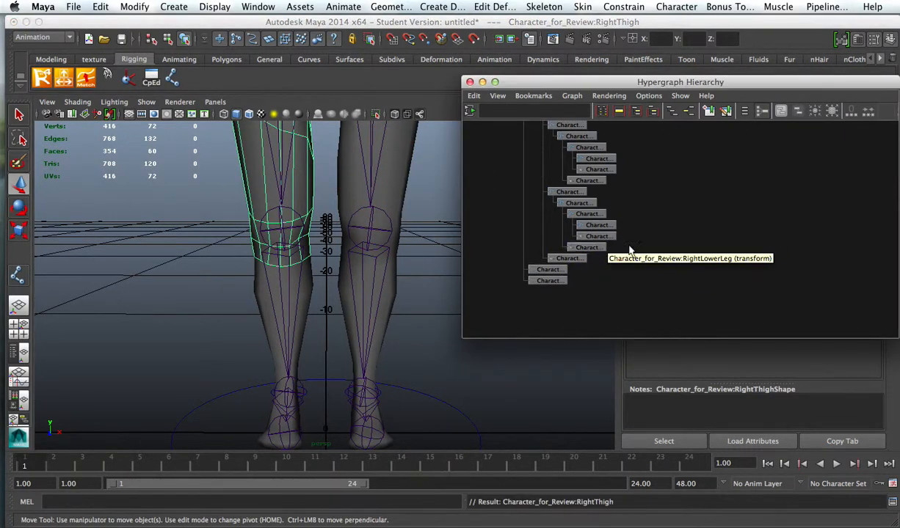
# Step: Unparent the right and left lower leg meshes from their joints in the Hypergraph
pyautogui.click(307, 302)
pyautogui.moveTo(580, 248); pyautogui.dragTo(694, 251, button='middle')
pyautogui.click(379, 305)
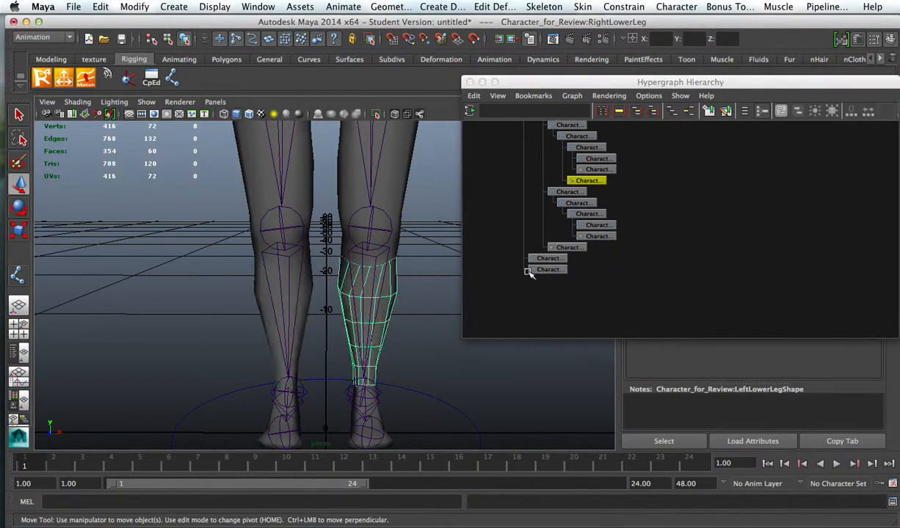
pyautogui.moveTo(587, 180); pyautogui.dragTo(776, 187, button='middle')
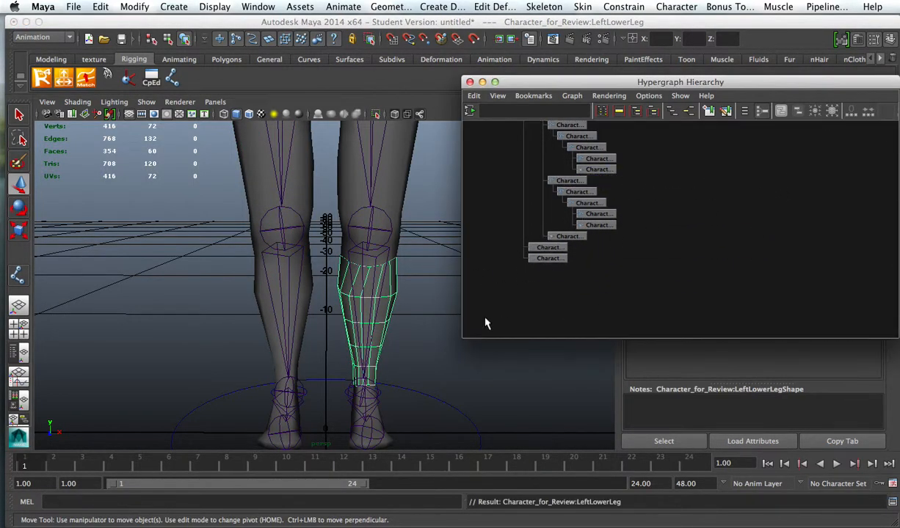
# Step: Unparent the left and right foot meshes from their joints in the Hypergraph
pyautogui.keyDown('alt'); pyautogui.moveTo(399, 406); pyautogui.dragTo(376, 367); pyautogui.keyUp('alt')
pyautogui.click(363, 349)
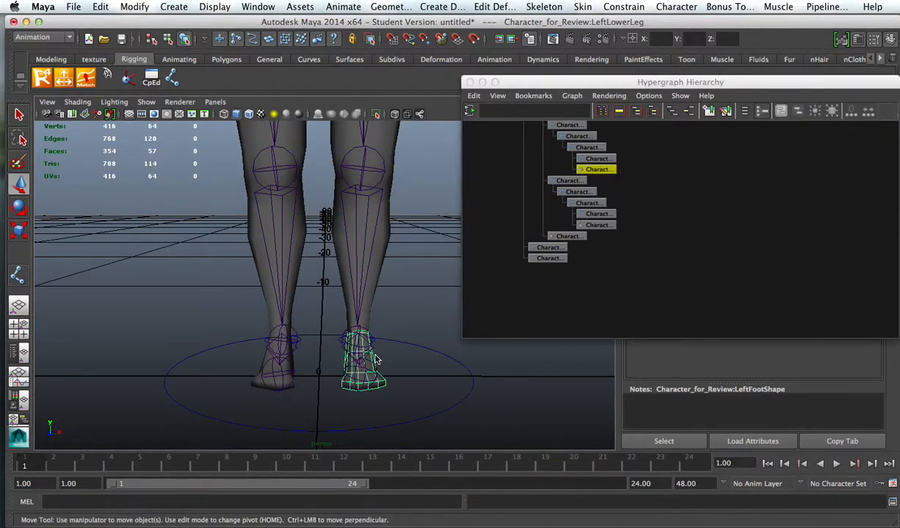
pyautogui.moveTo(598, 169); pyautogui.dragTo(682, 173, button='middle')
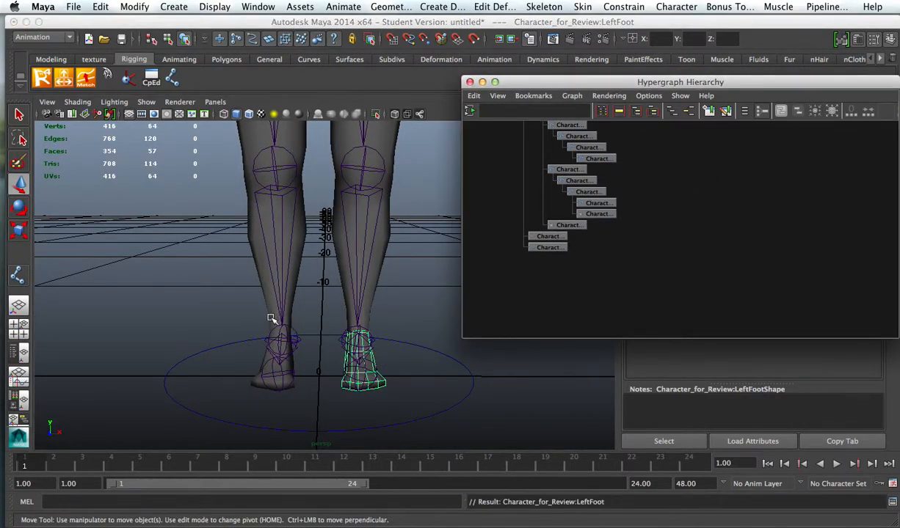
pyautogui.click(291, 385)
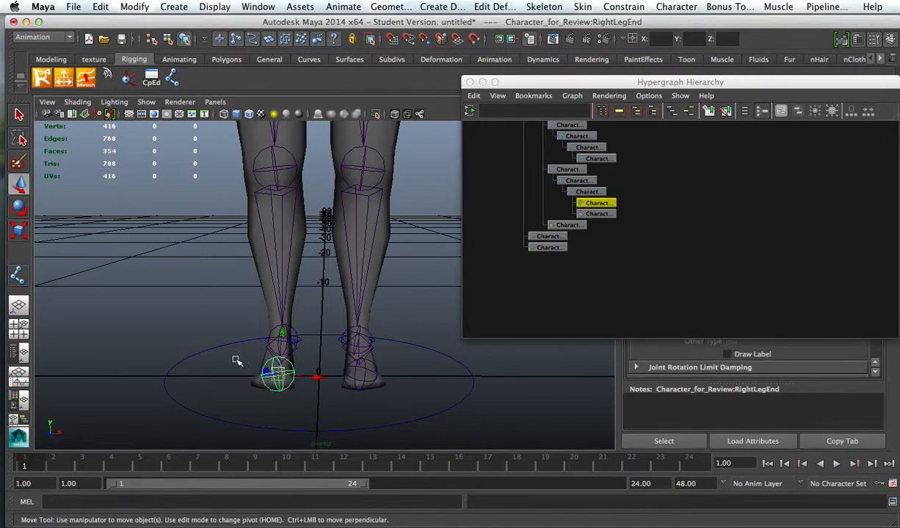
pyautogui.click(253, 387)
pyautogui.moveTo(597, 214); pyautogui.dragTo(554, 258, button='middle')
# Step: Hide polygon objects in the perspective viewport
pyautogui.keyDown('alt'); pyautogui.moveTo(372, 270); pyautogui.dragTo(329, 338, button='middle'); pyautogui.keyUp('alt')
pyautogui.keyDown('alt'); pyautogui.moveTo(361, 335); pyautogui.dragTo(295, 239, button='right'); pyautogui.keyUp('alt')
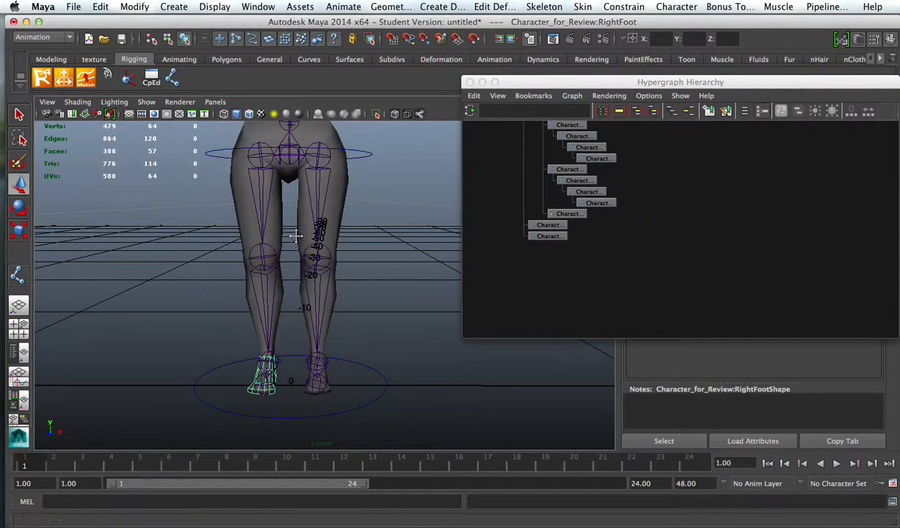
pyautogui.keyDown('alt'); pyautogui.moveTo(295, 237); pyautogui.dragTo(299, 305, button='middle'); pyautogui.keyUp('alt')
pyautogui.keyDown('alt'); pyautogui.moveTo(299, 304); pyautogui.dragTo(439, 287, button='right'); pyautogui.keyUp('alt')
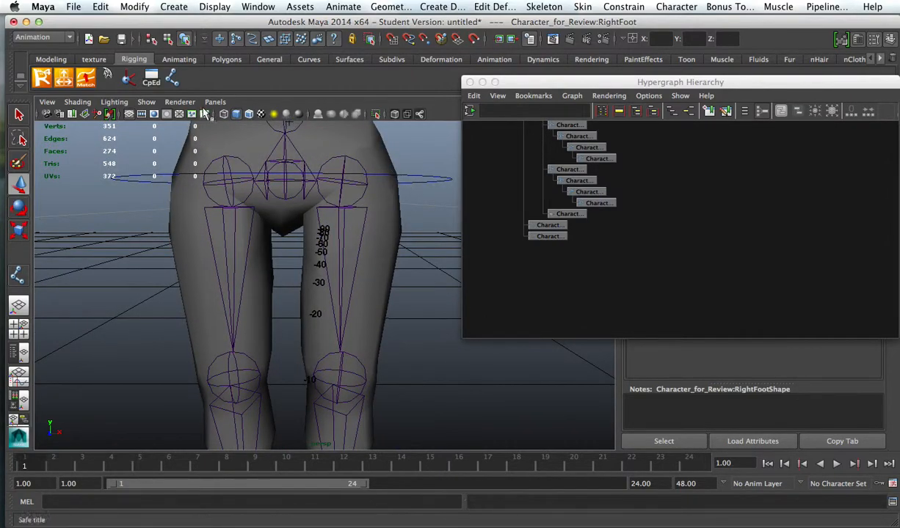
pyautogui.click(153, 102)
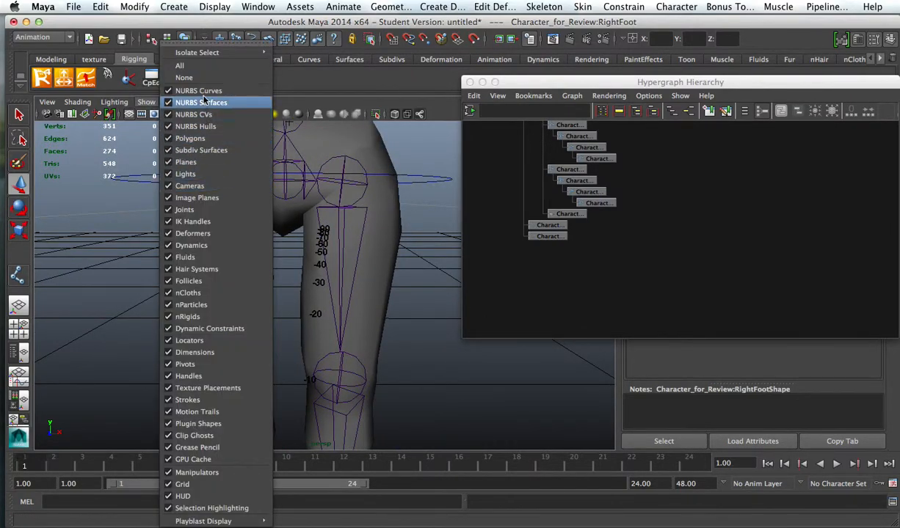
pyautogui.click(201, 141)
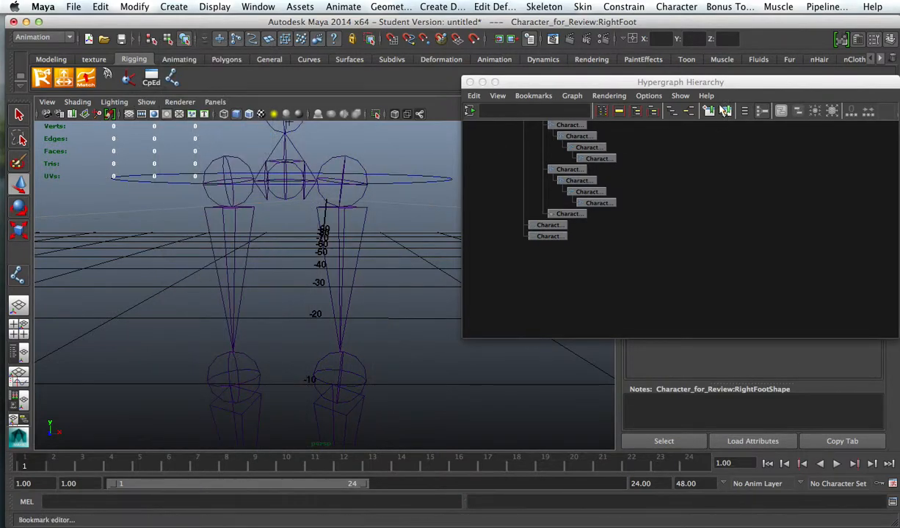
# Step: Remove geometry from the Hypergraph display and frame the remaining joint hierarchy
pyautogui.click(686, 97)
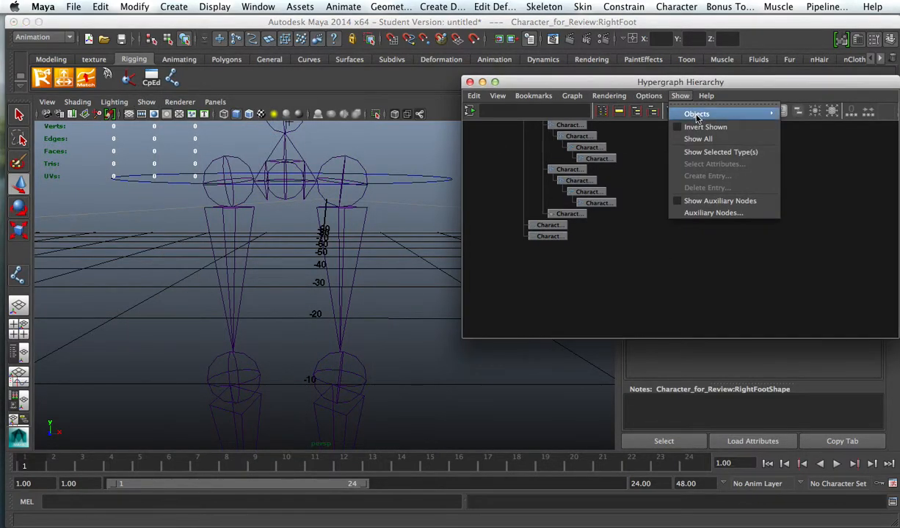
pyautogui.moveTo(700, 118)
pyautogui.click(599, 151)
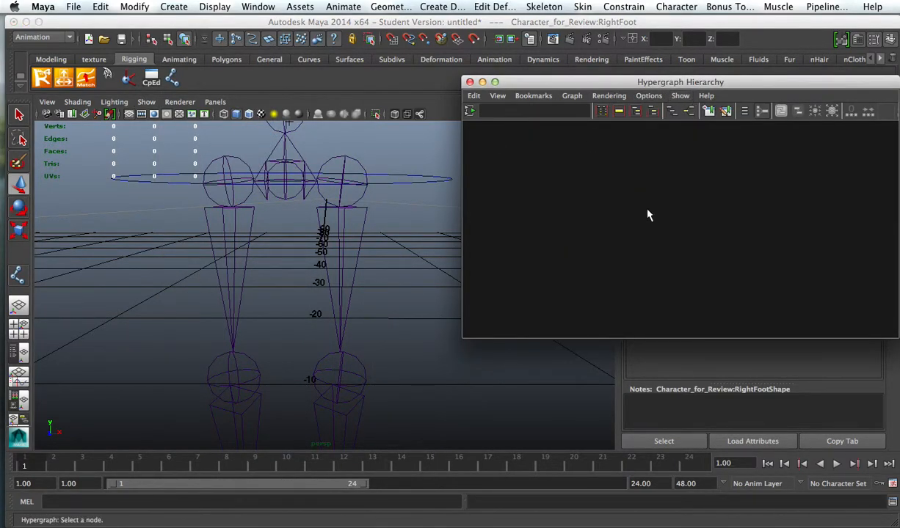
pyautogui.keyDown('alt'); pyautogui.moveTo(627, 269); pyautogui.dragTo(636, 319, button='middle'); pyautogui.keyUp('alt')
pyautogui.keyDown('alt'); pyautogui.moveTo(415, 253); pyautogui.dragTo(299, 150, button='right'); pyautogui.keyUp('alt')
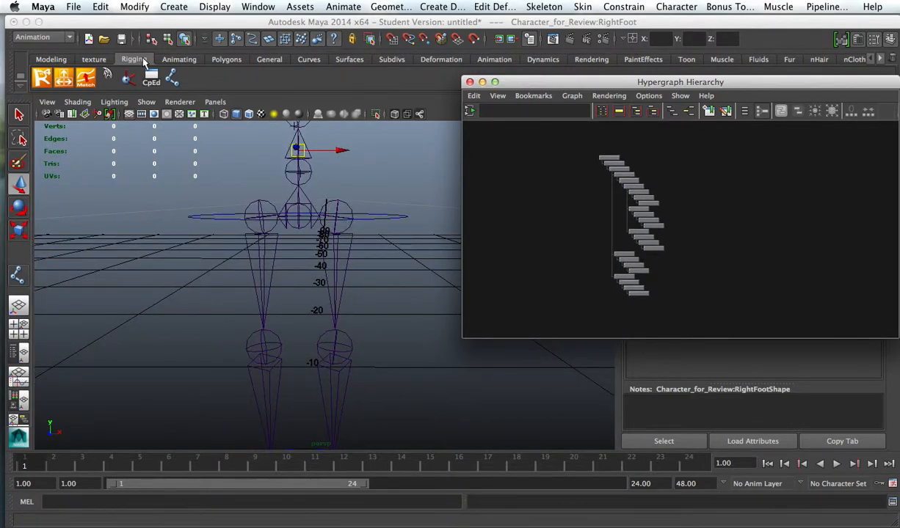
# Step: Hide handles and NURBS curves in the perspective viewport
pyautogui.click(146, 102)
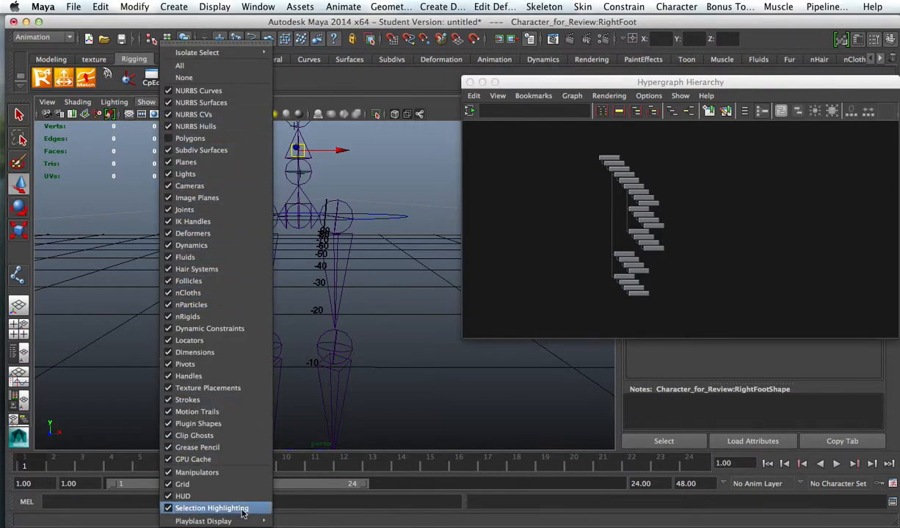
pyautogui.click(201, 377)
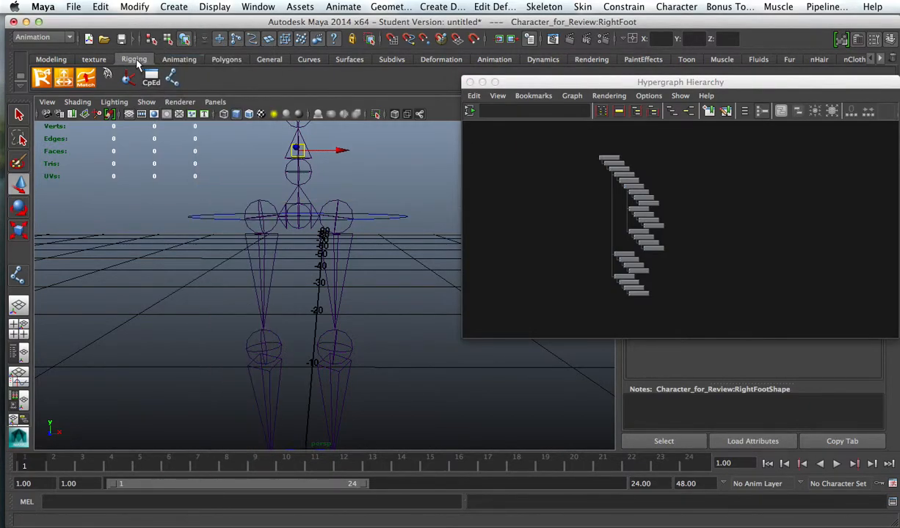
pyautogui.click(152, 102)
pyautogui.click(198, 89)
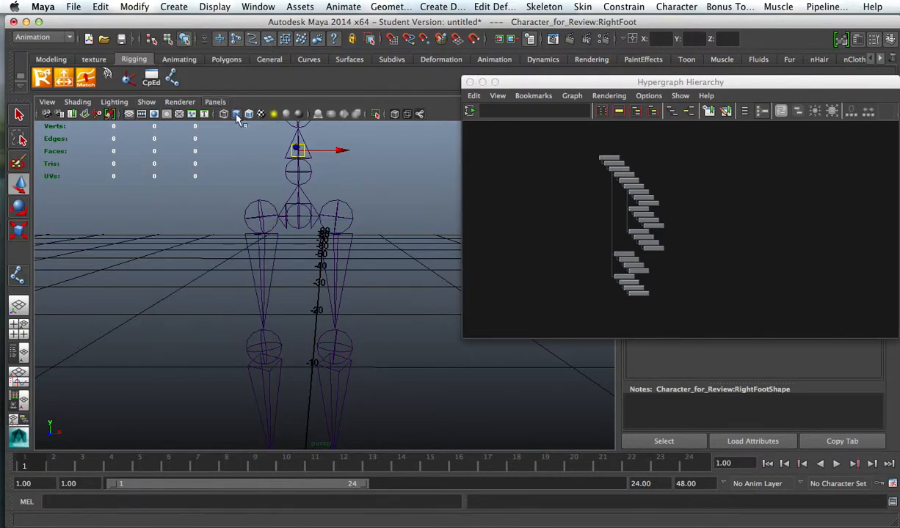
# Step: Select the left leg's root joint and unparent its joint chain from the skeleton in the Hypergraph
pyautogui.scroll(-10, 387, 262)
pyautogui.keyDown('alt'); pyautogui.moveTo(391, 263); pyautogui.dragTo(368, 291, button='middle'); pyautogui.keyUp('alt')
pyautogui.keyDown('alt'); pyautogui.moveTo(368, 291); pyautogui.dragTo(633, 342, button='right'); pyautogui.keyUp('alt')
pyautogui.keyDown('alt'); pyautogui.moveTo(352, 290); pyautogui.dragTo(367, 262); pyautogui.keyUp('alt')
pyautogui.click(328, 269)
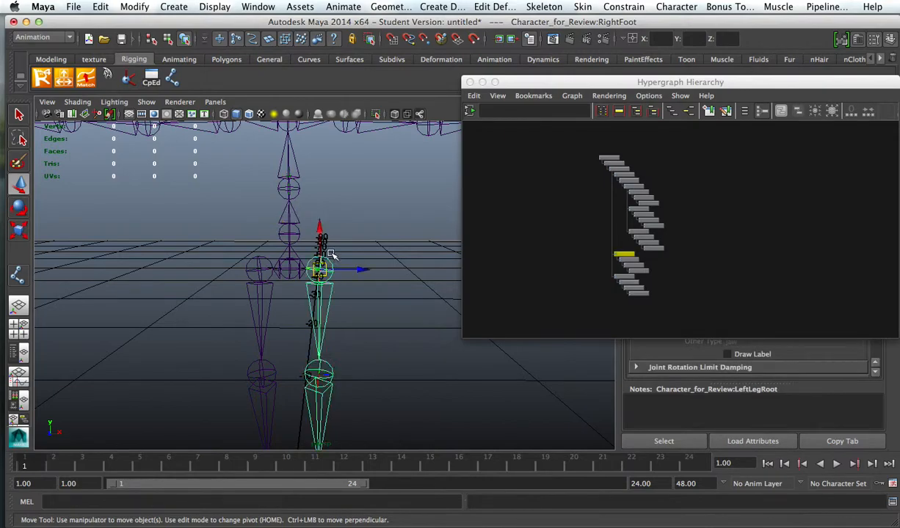
pyautogui.keyDown('alt'); pyautogui.moveTo(653, 270); pyautogui.dragTo(863, 283, button='right'); pyautogui.keyUp('alt')
pyautogui.keyDown('alt'); pyautogui.moveTo(663, 273); pyautogui.dragTo(791, 169, button='middle'); pyautogui.keyUp('alt')
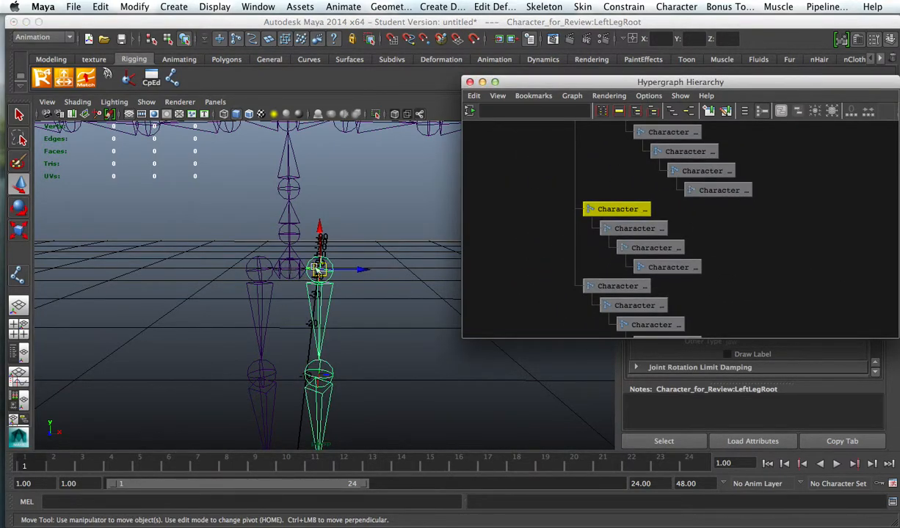
pyautogui.moveTo(596, 206); pyautogui.dragTo(835, 244, button='middle')
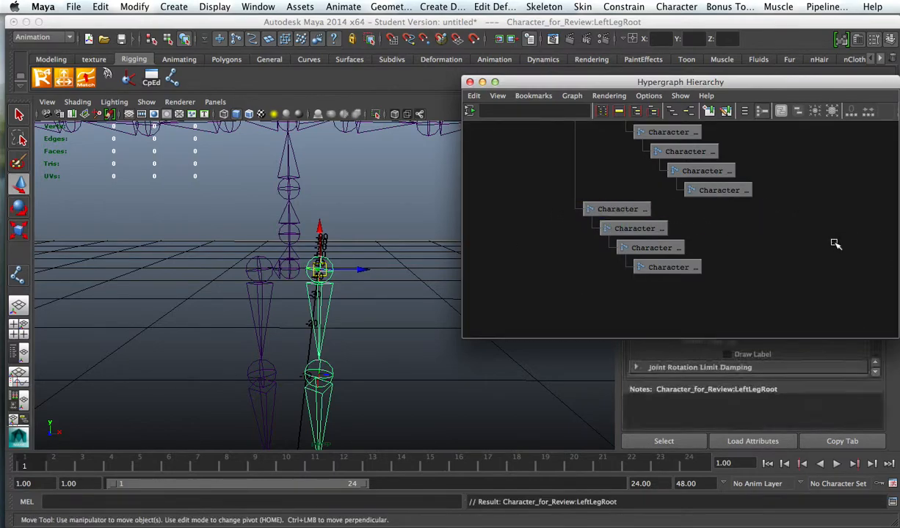
# Step: Delete the right leg's detached joint chain in the Hypergraph
pyautogui.click(262, 270)
pyautogui.moveTo(587, 209); pyautogui.dragTo(807, 253, button='middle')
pyautogui.press('Delete')
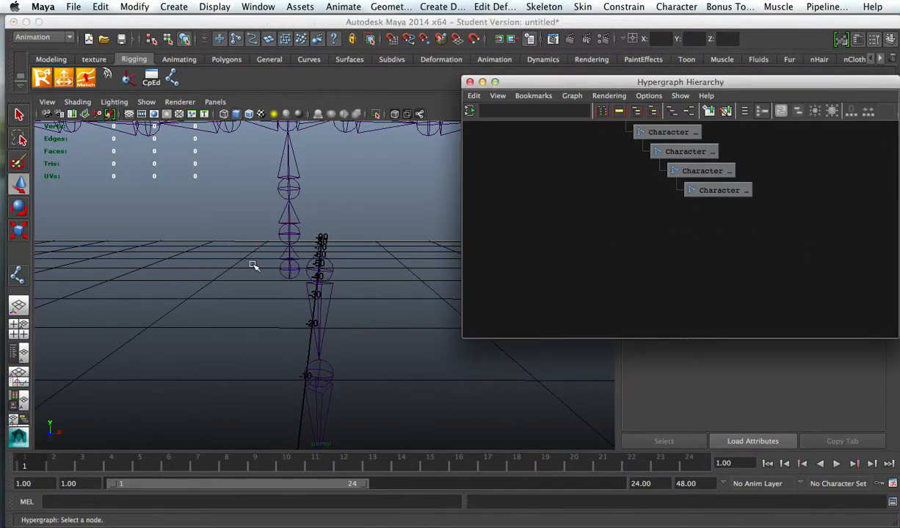
# Step: Select the left leg's root joint and show polygon objects in the perspective viewport again
pyautogui.keyDown('alt'); pyautogui.moveTo(420, 350); pyautogui.dragTo(147, 265); pyautogui.keyUp('alt')
pyautogui.keyDown('alt'); pyautogui.moveTo(154, 269); pyautogui.dragTo(373, 314, button='right'); pyautogui.keyUp('alt')
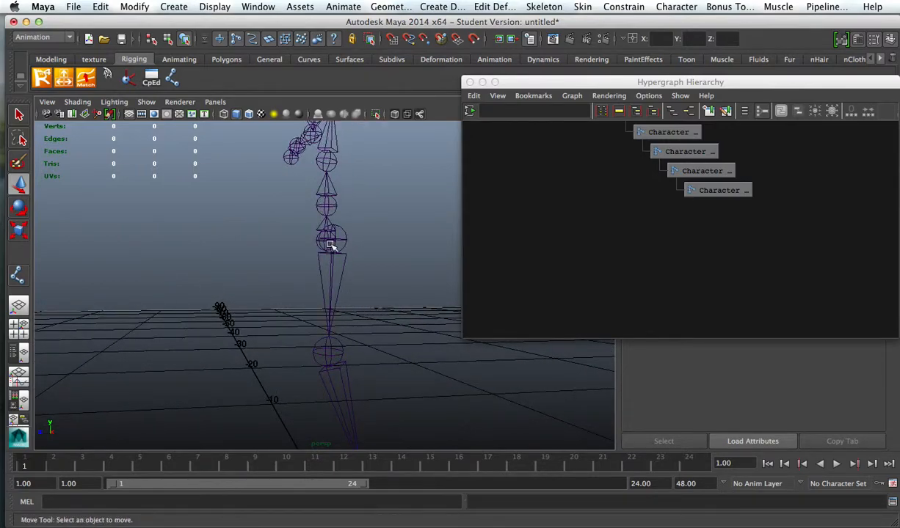
pyautogui.click(340, 242)
pyautogui.keyDown('alt'); pyautogui.moveTo(350, 285); pyautogui.dragTo(372, 294); pyautogui.keyUp('alt')
pyautogui.press('space')
pyautogui.keyDown('alt'); pyautogui.moveTo(383, 227); pyautogui.dragTo(328, 220, button='middle'); pyautogui.keyUp('alt')
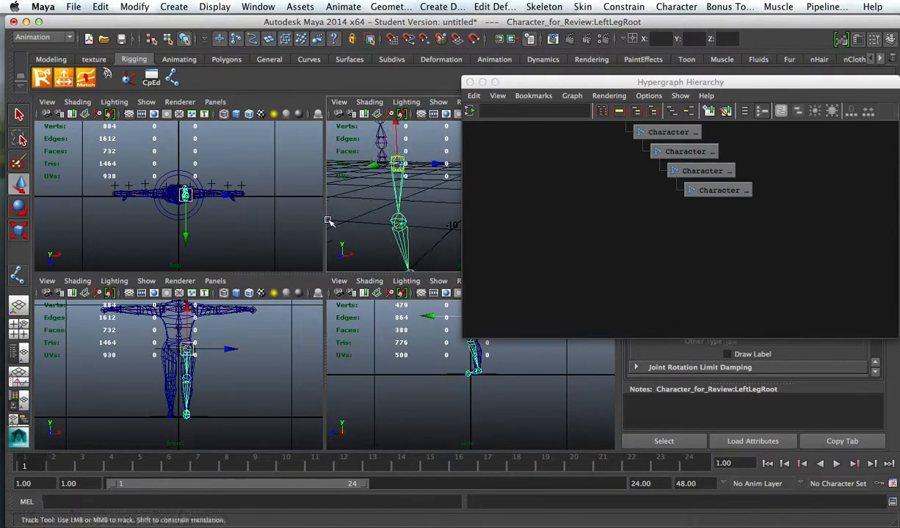
pyautogui.click(441, 103)
pyautogui.click(447, 122)
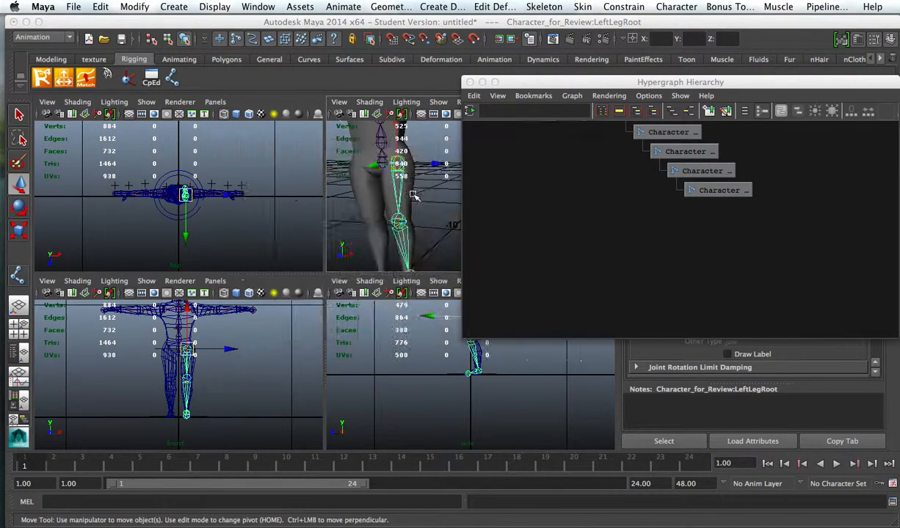
pyautogui.press('space')
# Step: Examine the left thigh and lower leg meshes around the knee to see where the separate pieces meet
pyautogui.keyDown('alt'); pyautogui.moveTo(357, 277); pyautogui.dragTo(350, 245, button='middle'); pyautogui.keyUp('alt')
pyautogui.keyDown('alt'); pyautogui.moveTo(351, 245); pyautogui.dragTo(337, 245); pyautogui.keyUp('alt')
pyautogui.click(233, 224)
pyautogui.keyDown('alt'); pyautogui.moveTo(285, 263); pyautogui.dragTo(346, 186, button='middle'); pyautogui.keyUp('alt')
pyautogui.keyDown('alt'); pyautogui.moveTo(346, 186); pyautogui.dragTo(382, 198, button='right'); pyautogui.keyUp('alt')
pyautogui.keyDown('alt'); pyautogui.moveTo(319, 209); pyautogui.dragTo(257, 202); pyautogui.keyUp('alt')
pyautogui.keyDown('alt'); pyautogui.moveTo(290, 192); pyautogui.dragTo(281, 302, button='middle'); pyautogui.keyUp('alt')
pyautogui.keyDown('alt'); pyautogui.moveTo(333, 262); pyautogui.dragTo(269, 291, button='middle'); pyautogui.keyUp('alt')
pyautogui.click(361, 310)
pyautogui.keyDown('alt'); pyautogui.moveTo(363, 300); pyautogui.dragTo(395, 284, button='right'); pyautogui.keyUp('alt')
pyautogui.click(319, 242)
pyautogui.click(367, 248)
pyautogui.click(382, 311)
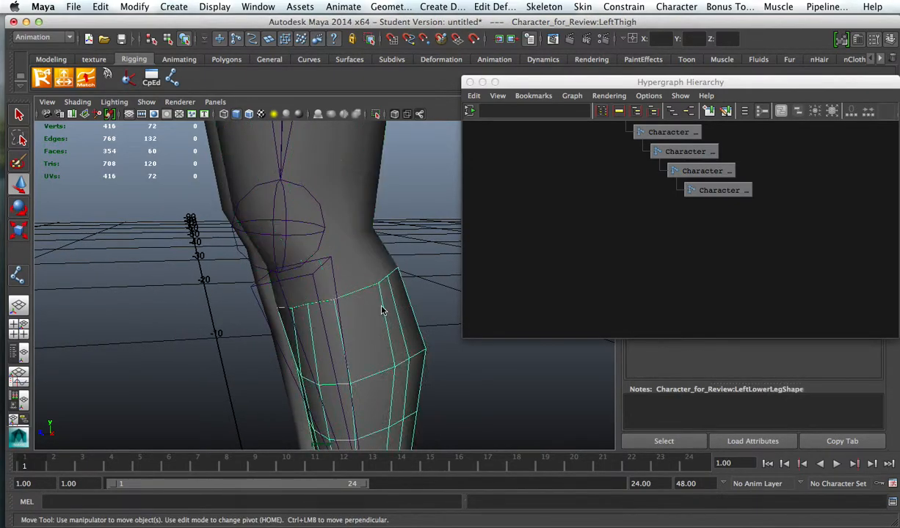
pyautogui.click(323, 245)
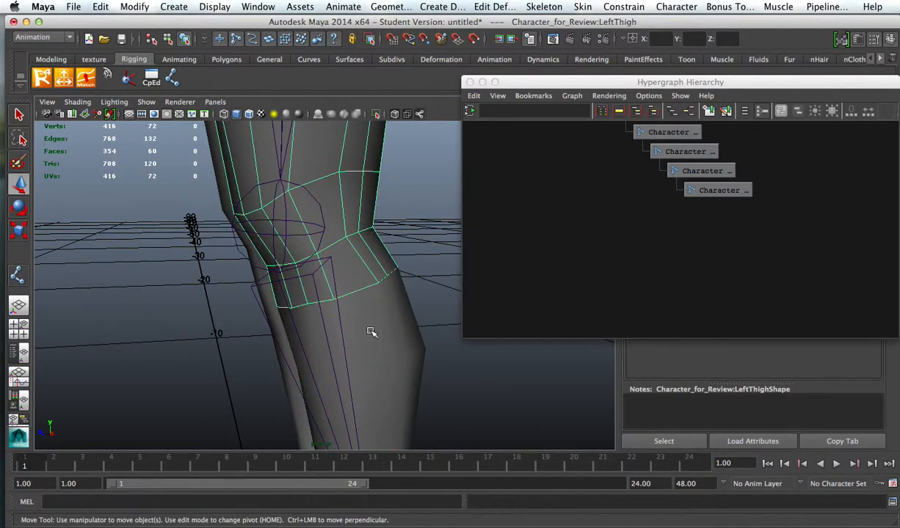
pyautogui.click(378, 307)
pyautogui.click(425, 241)
pyautogui.moveTo(388, 254)
pyautogui.keyDown('alt'); pyautogui.mouseDown()
pyautogui.moveTo(361, 249)
pyautogui.moveTo(383, 243)
pyautogui.mouseUp(); pyautogui.keyUp('alt')
# Step: Hide joints in the perspective viewport
pyautogui.click(146, 102)
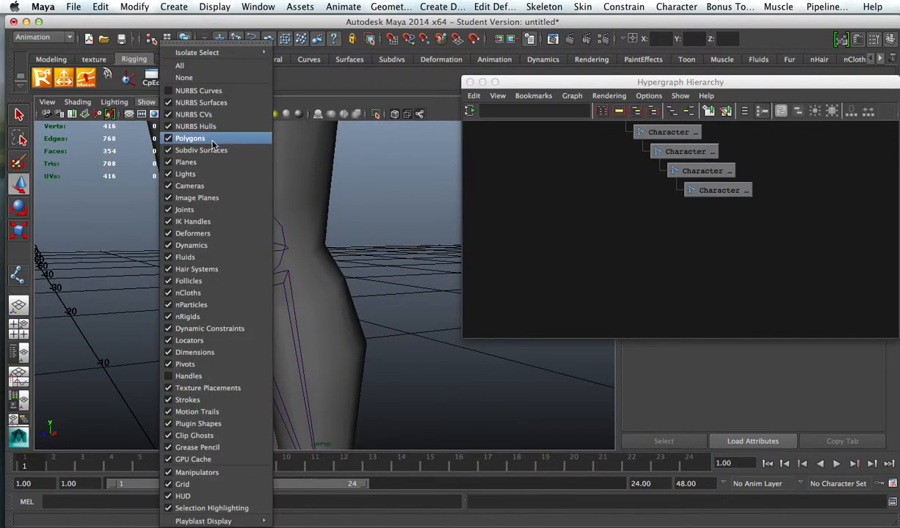
pyautogui.click(192, 198)
pyautogui.keyDown('alt'); pyautogui.moveTo(354, 256); pyautogui.dragTo(315, 256); pyautogui.keyUp('alt')
pyautogui.click(254, 272)
# Step: Combine the left thigh and left lower leg meshes into one polygon object using the Polygons menu set
pyautogui.click(301, 245)
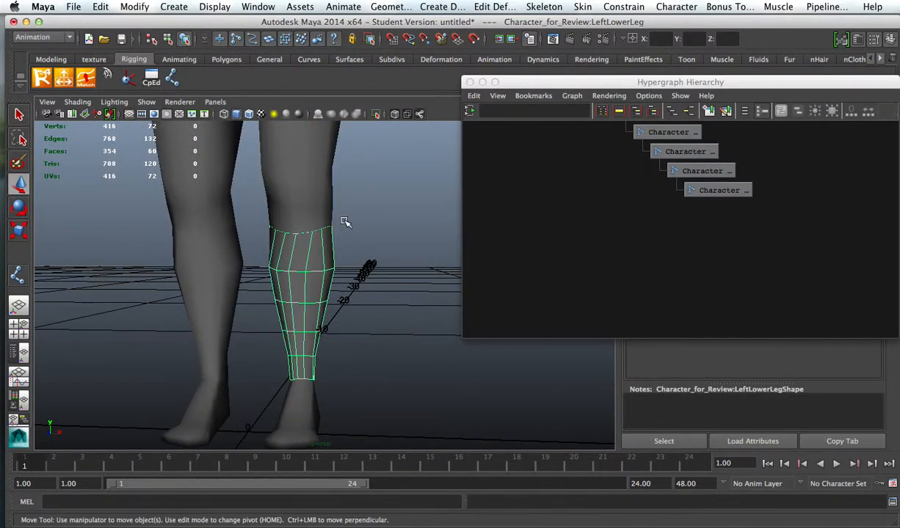
pyautogui.keyDown('shift'); pyautogui.click(313, 162); pyautogui.keyUp('shift')
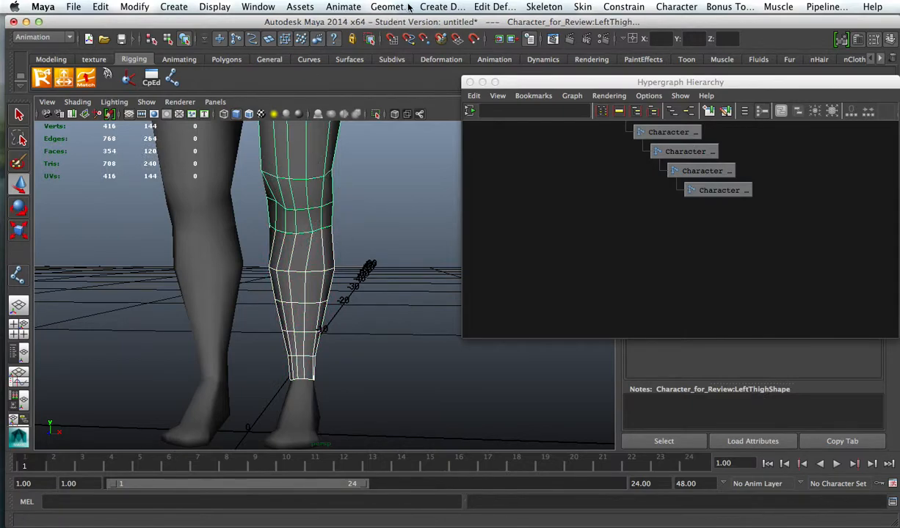
pyautogui.click(349, 162)
pyautogui.click(317, 175)
pyautogui.keyDown('shift'); pyautogui.click(318, 295); pyautogui.keyUp('shift')
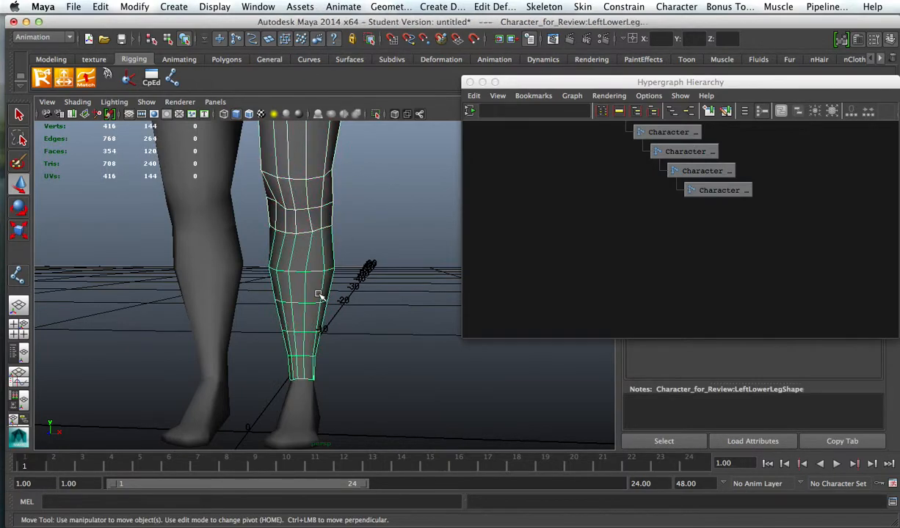
pyautogui.click(20, 34)
pyautogui.click(31, 45)
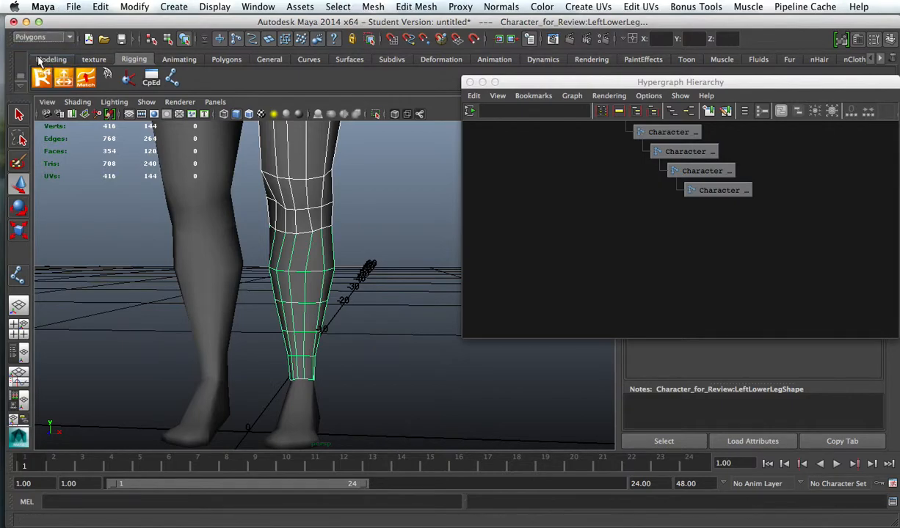
pyautogui.click(373, 7)
pyautogui.click(401, 30)
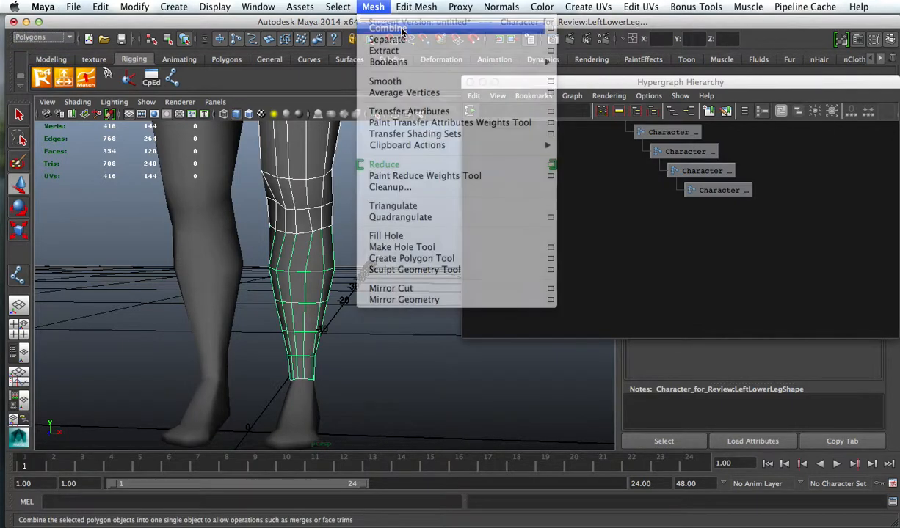
pyautogui.keyDown('alt'); pyautogui.moveTo(383, 229); pyautogui.dragTo(311, 195, button='right'); pyautogui.keyUp('alt')
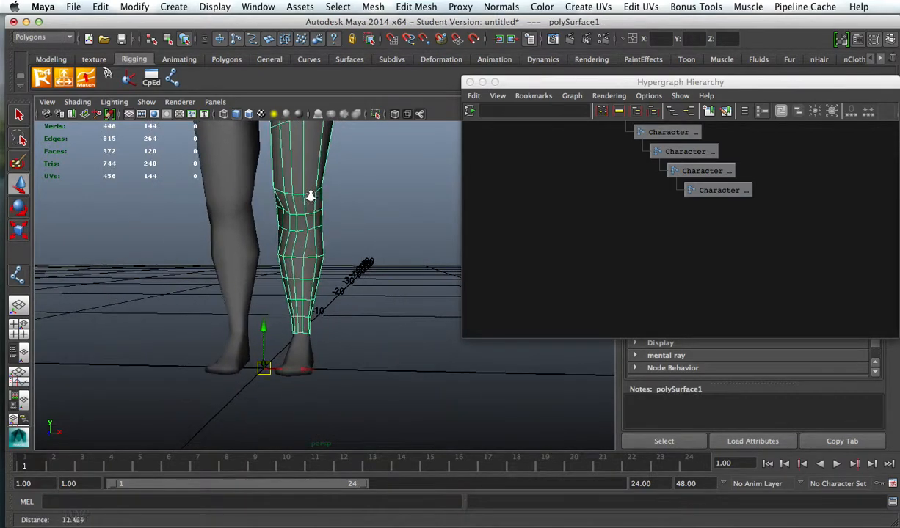
# Step: Combine the right thigh and right lower leg meshes into one object, and check each combined leg by selecting it
pyautogui.keyDown('alt'); pyautogui.moveTo(339, 206); pyautogui.dragTo(390, 246, button='middle'); pyautogui.keyUp('alt')
pyautogui.click(289, 240)
pyautogui.keyDown('shift'); pyautogui.click(290, 307); pyautogui.keyUp('shift')
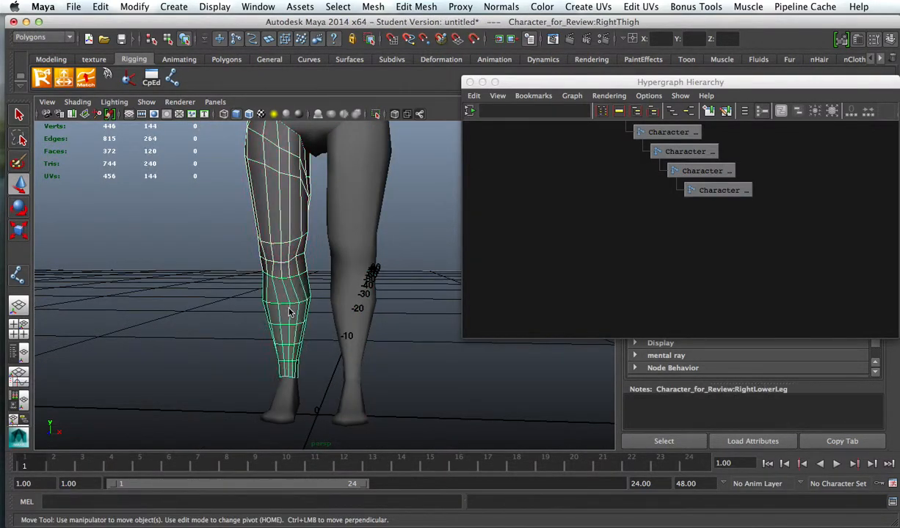
pyautogui.click(51, 58)
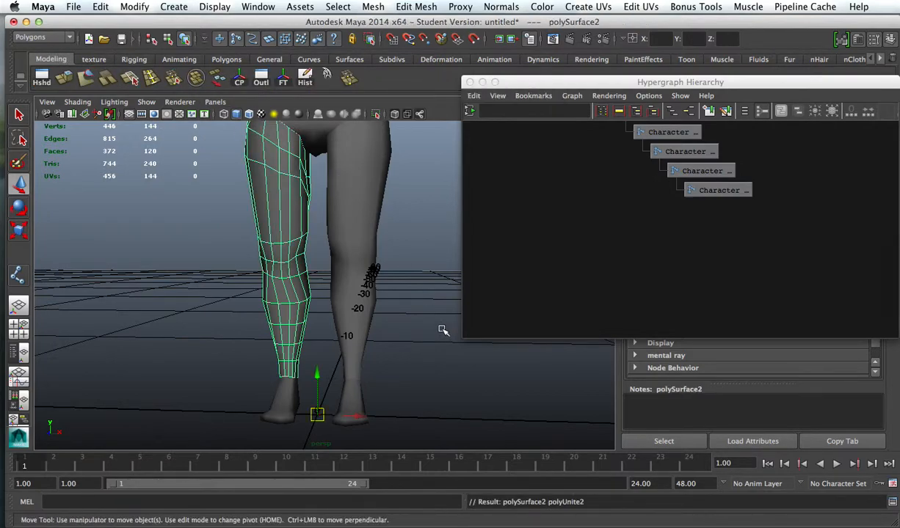
pyautogui.click(417, 312)
pyautogui.click(284, 225)
pyautogui.click(367, 223)
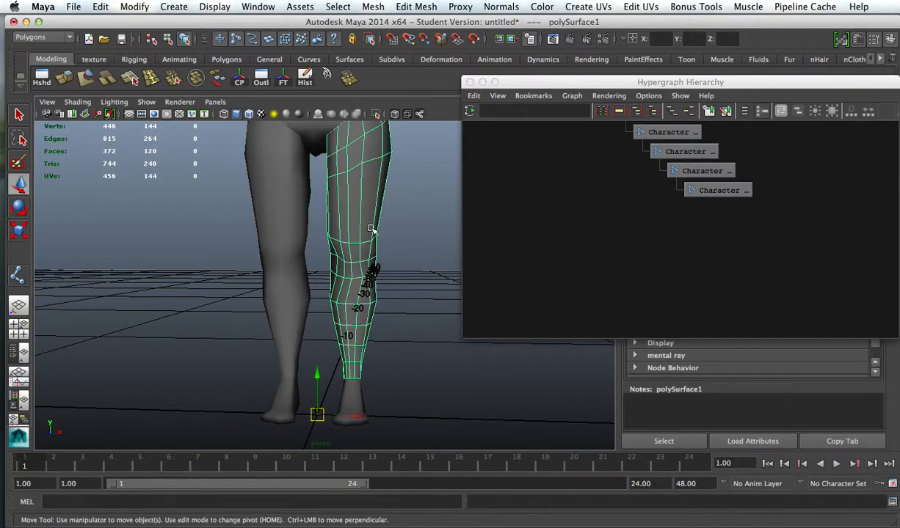
pyautogui.click(403, 278)
# Step: Try moving one vertex on the left knee seam in vertex mode, and undo the move
pyautogui.keyDown('alt'); pyautogui.moveTo(404, 278); pyautogui.dragTo(484, 308, button='right'); pyautogui.keyUp('alt')
pyautogui.keyDown('alt'); pyautogui.moveTo(485, 307); pyautogui.dragTo(377, 266); pyautogui.keyUp('alt')
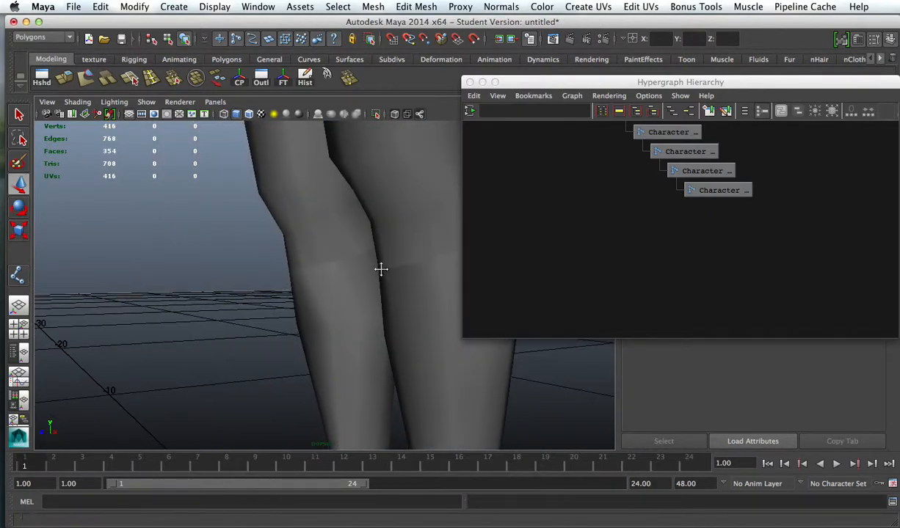
pyautogui.keyDown('alt'); pyautogui.moveTo(379, 269); pyautogui.dragTo(358, 283, button='middle'); pyautogui.keyUp('alt')
pyautogui.moveTo(358, 283); pyautogui.dragTo(302, 279, button='right')
pyautogui.click(354, 289)
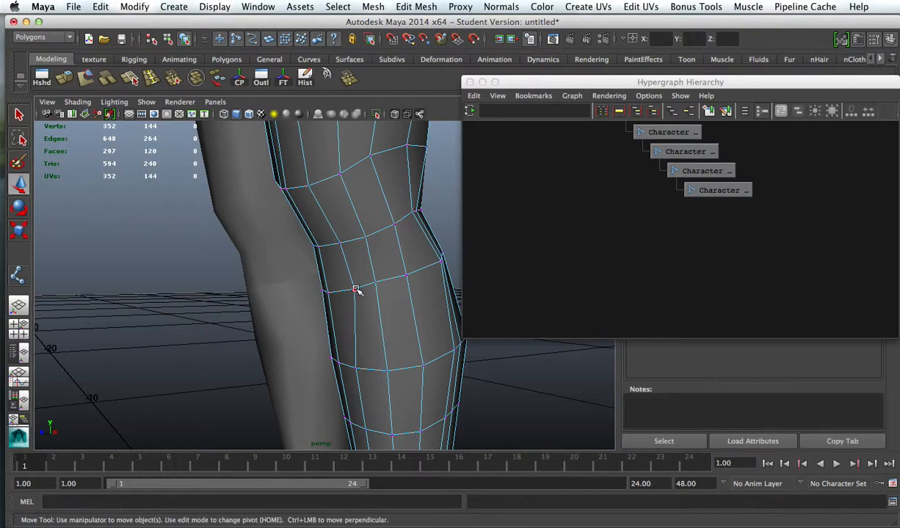
pyautogui.moveTo(353, 289); pyautogui.dragTo(423, 269)
pyautogui.hotkey('ctrl', 'z')
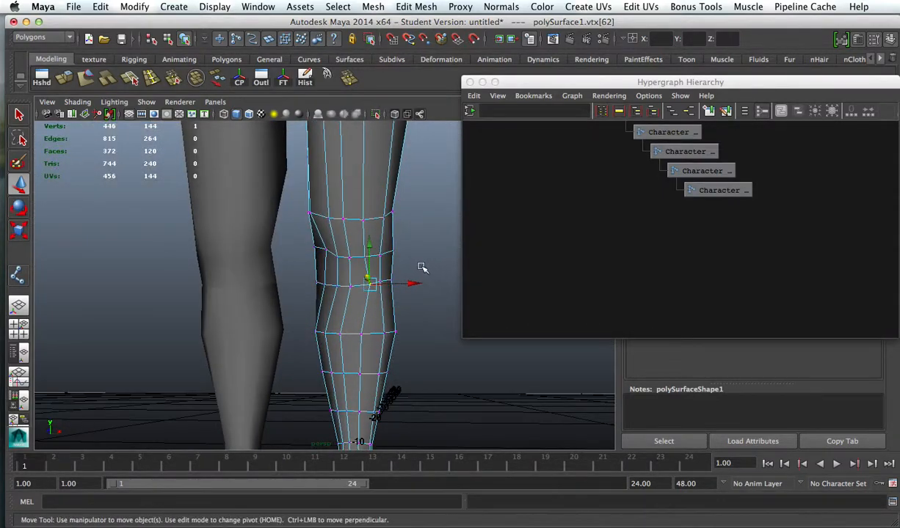
# Step: Select the vertices along the left knee seam and open the Merge Vertices options
pyautogui.moveTo(304, 294); pyautogui.dragTo(378, 212)
pyautogui.click(371, 7)
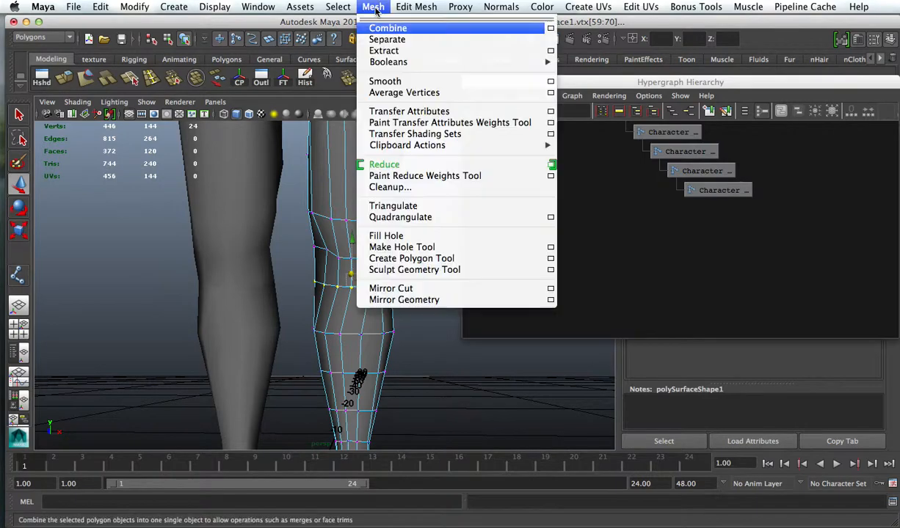
pyautogui.moveTo(416, 7)
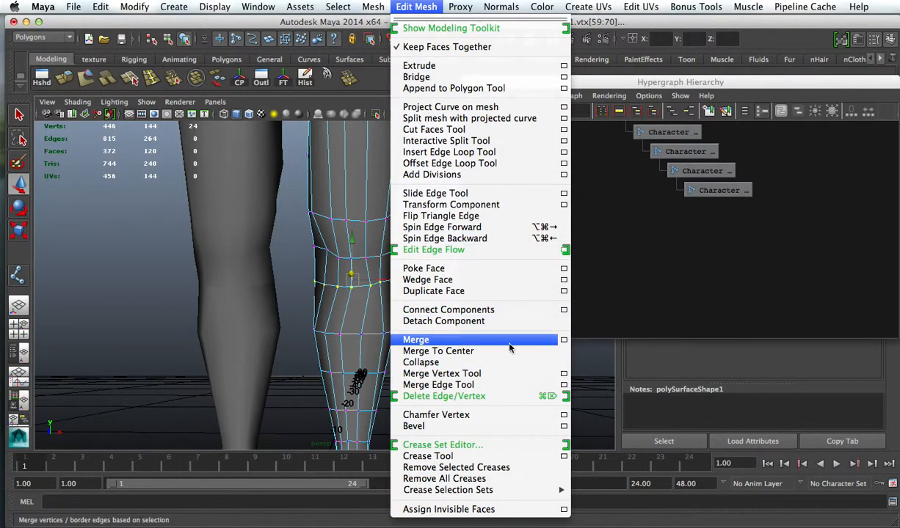
pyautogui.click(564, 340)
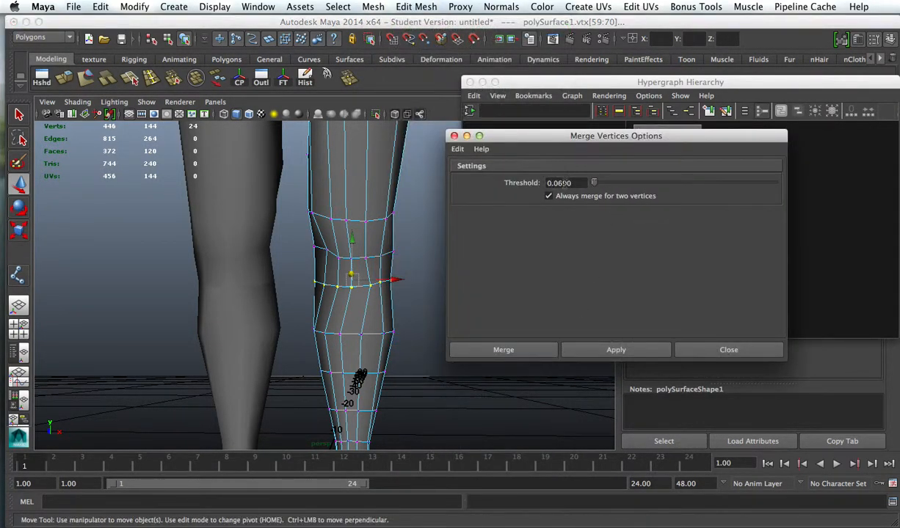
# Step: Try merging the left knee seam vertices with a threshold of 8.4483, and undo the merge
pyautogui.moveTo(595, 184); pyautogui.dragTo(601, 185)
pyautogui.click(584, 353)
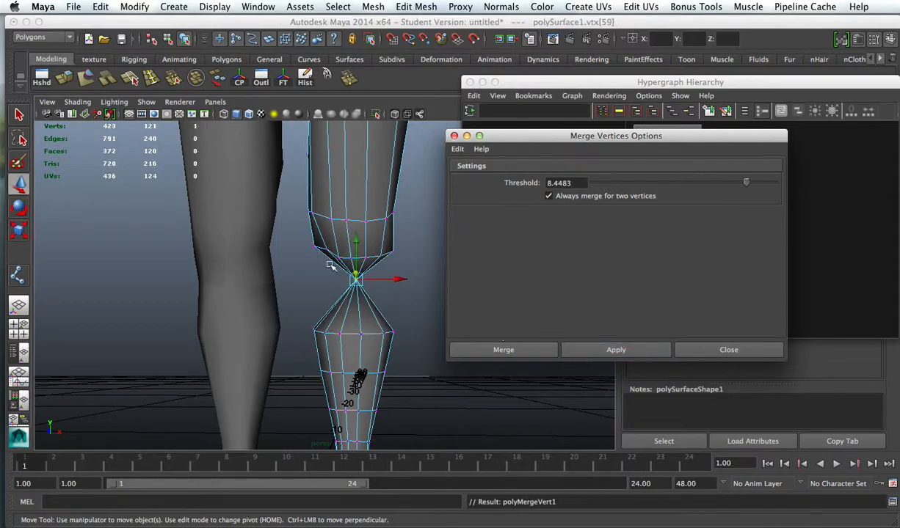
pyautogui.hotkey('ctrl', 'z')
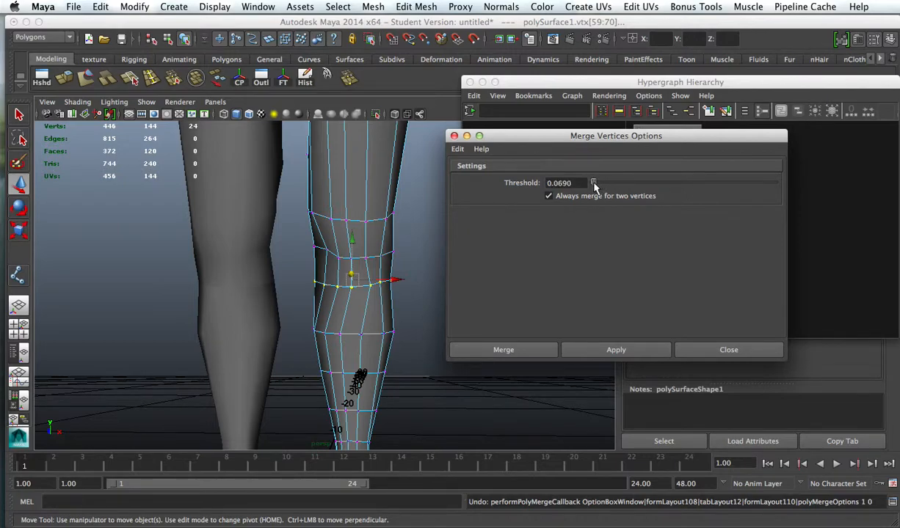
# Step: Merge the left knee seam vertices with a threshold of 0.0690 and check one merged vertex
pyautogui.click(593, 356)
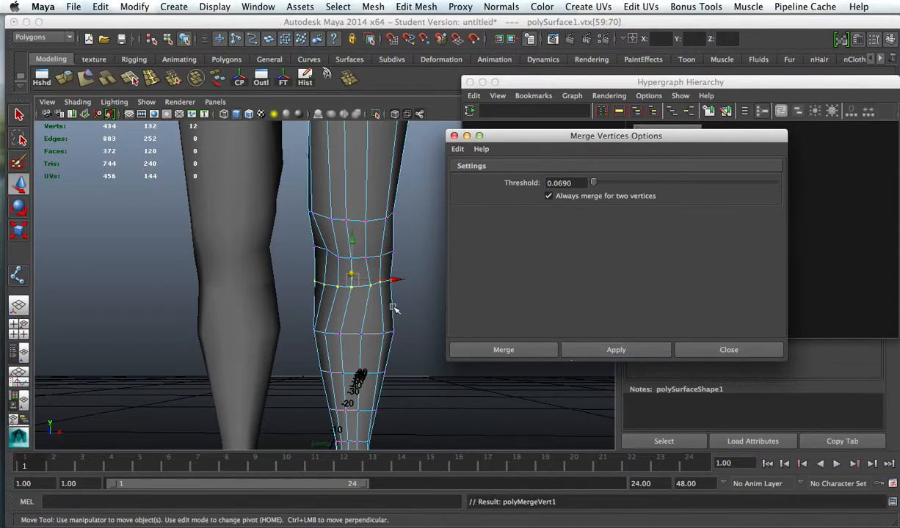
pyautogui.scroll(2, 387, 301)
pyautogui.click(389, 288)
pyautogui.moveTo(412, 287)
pyautogui.mouseDown()
pyautogui.moveTo(452, 295)
pyautogui.moveTo(412, 292)
pyautogui.mouseUp()
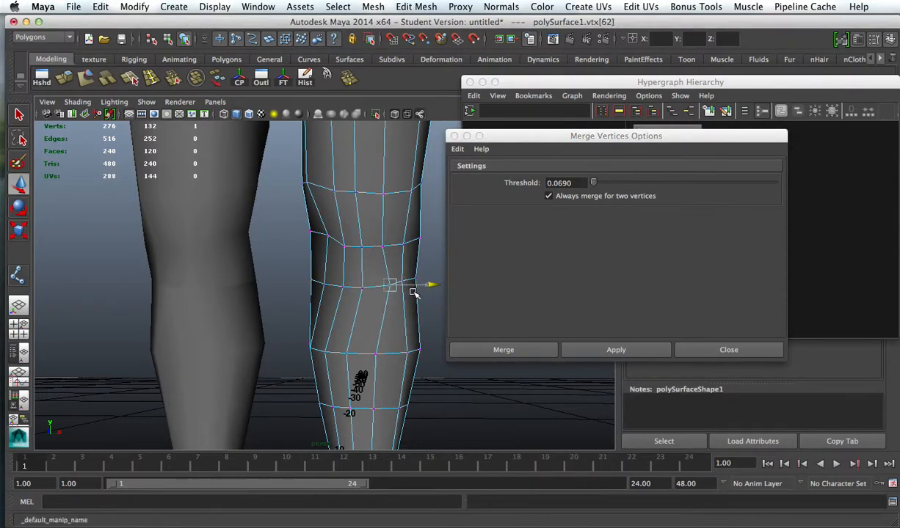
pyautogui.keyDown('alt'); pyautogui.moveTo(418, 334); pyautogui.dragTo(336, 306, button='right'); pyautogui.keyUp('alt')
pyautogui.click(441, 355)
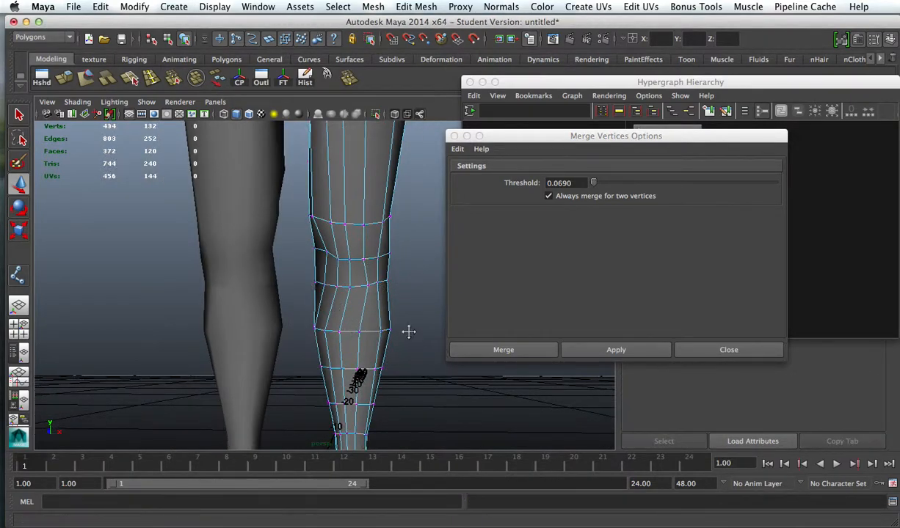
# Step: Select the edge loop along the merged left knee seam and soften its edges
pyautogui.keyDown('alt'); pyautogui.moveTo(408, 332); pyautogui.dragTo(373, 286, button='middle'); pyautogui.keyUp('alt')
pyautogui.keyDown('alt'); pyautogui.moveTo(373, 285); pyautogui.dragTo(406, 300); pyautogui.keyUp('alt')
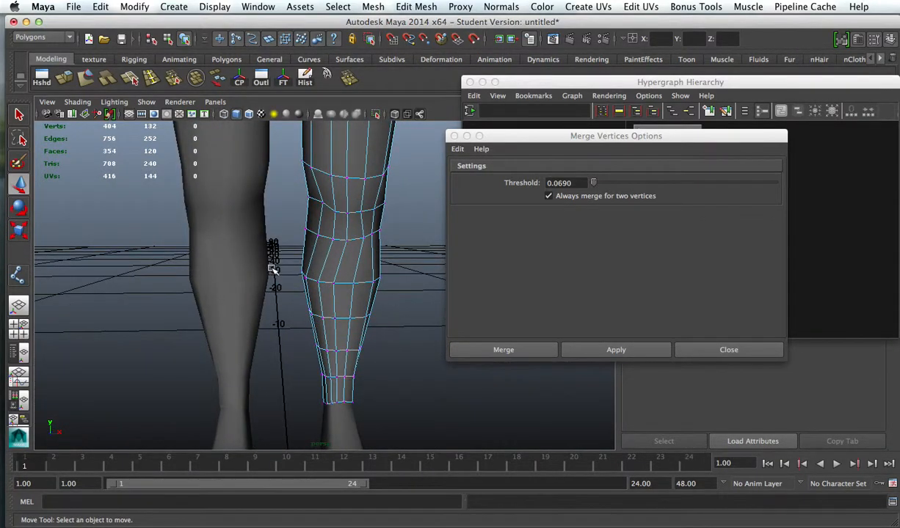
pyautogui.moveTo(339, 242); pyautogui.dragTo(341, 209, button='right')
pyautogui.doubleClick(360, 234)
pyautogui.moveTo(359, 234)
pyautogui.keyDown('alt'); pyautogui.mouseDown()
pyautogui.moveTo(345, 228)
pyautogui.moveTo(155, 255)
pyautogui.moveTo(373, 230)
pyautogui.mouseUp(); pyautogui.keyUp('alt')
pyautogui.click(490, 7)
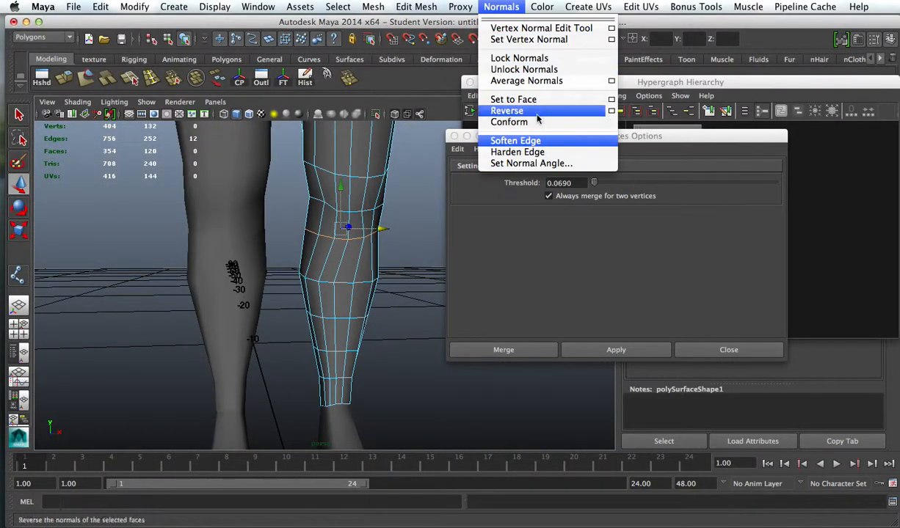
pyautogui.click(521, 145)
pyautogui.moveTo(352, 215); pyautogui.dragTo(417, 212, button='right')
pyautogui.keyDown('alt'); pyautogui.moveTo(416, 212); pyautogui.dragTo(393, 219); pyautogui.keyUp('alt')
# Step: Merge the right knee seam vertices of the combined right leg with a threshold of 0.0690 and close the merge options
pyautogui.click(251, 237)
pyautogui.keyDown('alt'); pyautogui.moveTo(289, 201); pyautogui.dragTo(442, 189, button='middle'); pyautogui.keyUp('alt')
pyautogui.moveTo(374, 244); pyautogui.dragTo(341, 245, button='right')
pyautogui.keyDown('alt'); pyautogui.moveTo(347, 248); pyautogui.dragTo(358, 218); pyautogui.keyUp('alt')
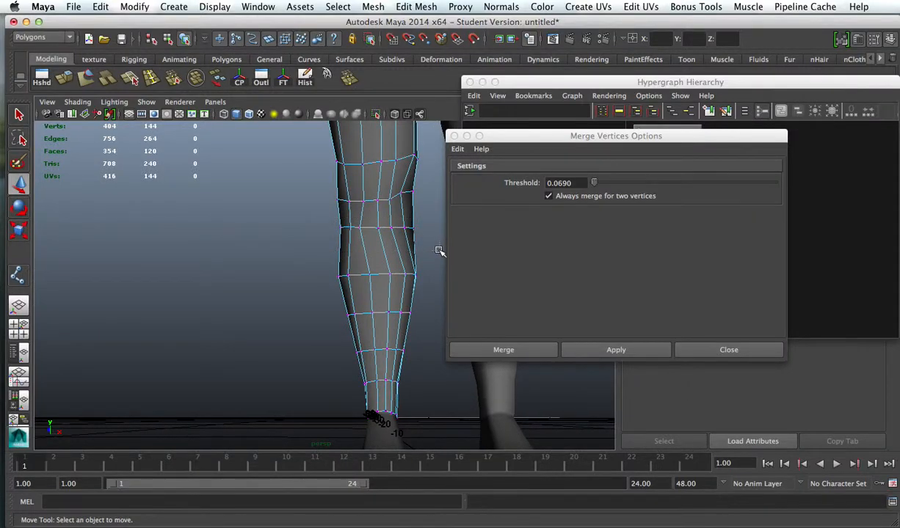
pyautogui.moveTo(438, 251); pyautogui.dragTo(438, 252)
pyautogui.click(585, 358)
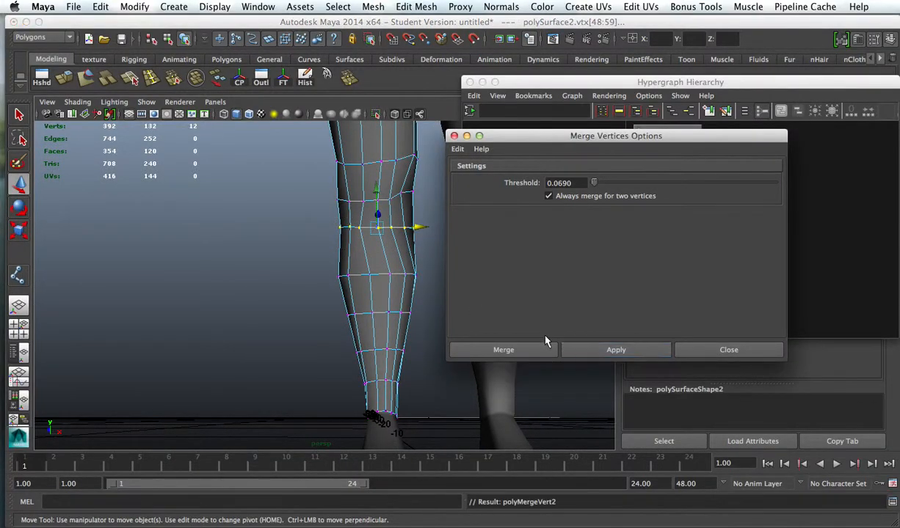
pyautogui.click(685, 347)
# Step: Try moving one vertex on the right knee's merged seam, and undo the move
pyautogui.keyDown('alt'); pyautogui.moveTo(431, 255); pyautogui.dragTo(358, 266); pyautogui.keyUp('alt')
pyautogui.click(404, 251)
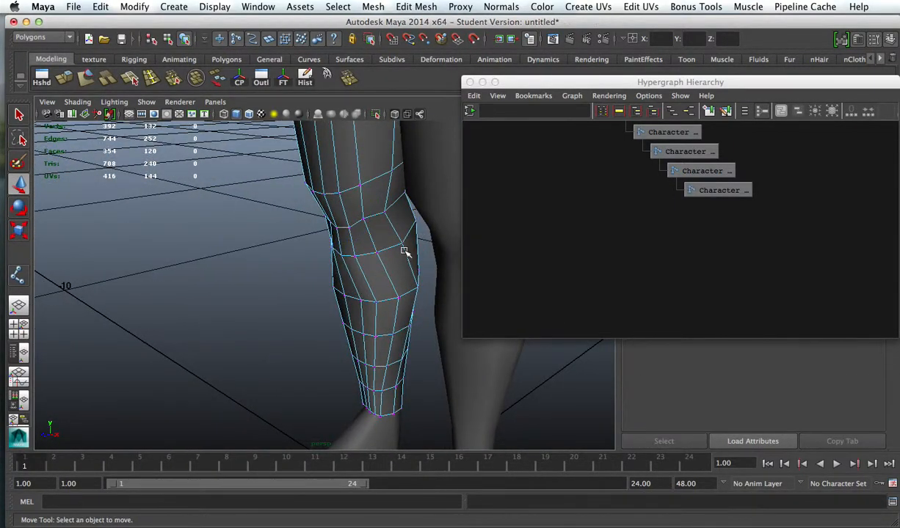
pyautogui.keyDown('alt'); pyautogui.moveTo(402, 242); pyautogui.dragTo(389, 251); pyautogui.keyUp('alt')
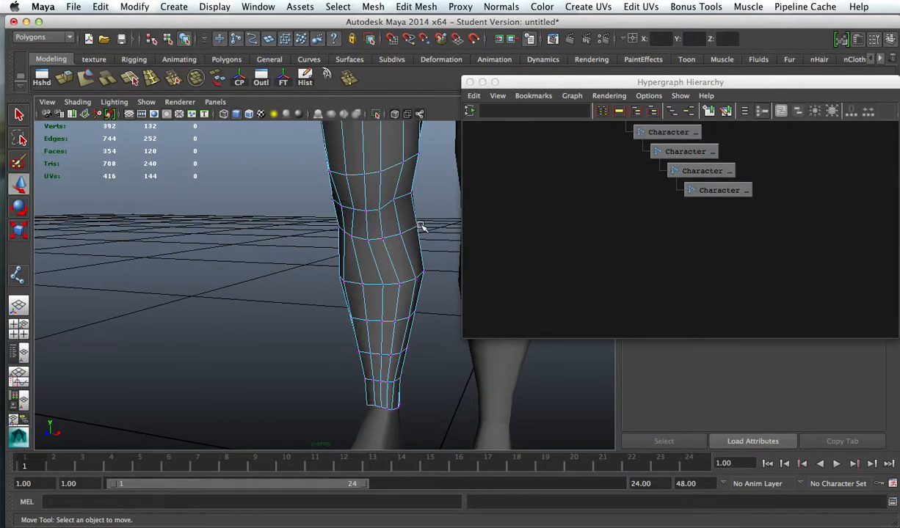
pyautogui.keyDown('alt'); pyautogui.moveTo(395, 228); pyautogui.dragTo(358, 234, button='middle'); pyautogui.keyUp('alt')
pyautogui.click(361, 232)
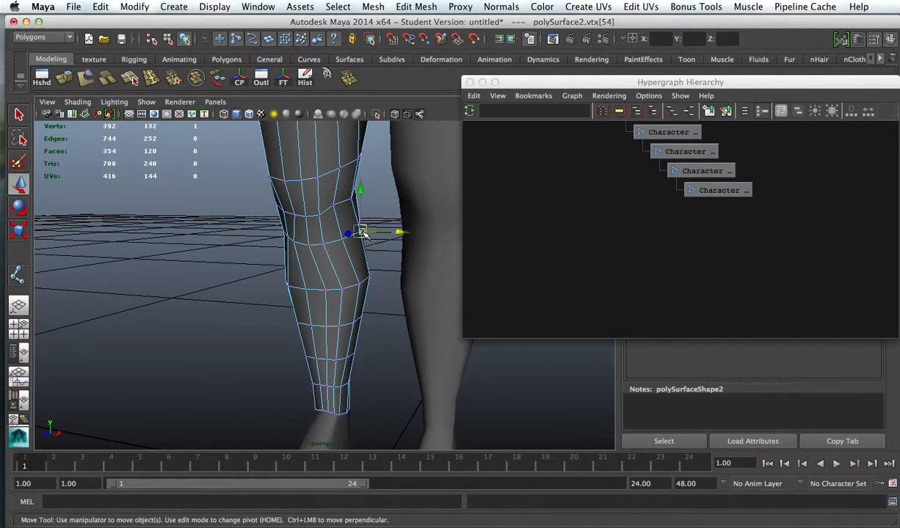
pyautogui.moveTo(395, 234); pyautogui.dragTo(394, 234)
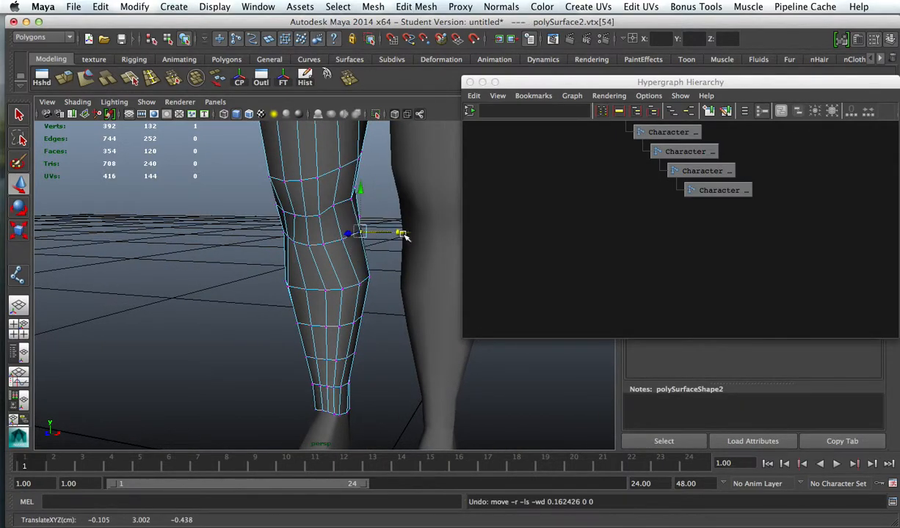
# Step: Select the edge loop along the merged right knee seam, soften its edges and clear the selection
pyautogui.keyDown('alt'); pyautogui.moveTo(388, 273); pyautogui.dragTo(316, 228); pyautogui.keyUp('alt')
pyautogui.rightClick(321, 232)
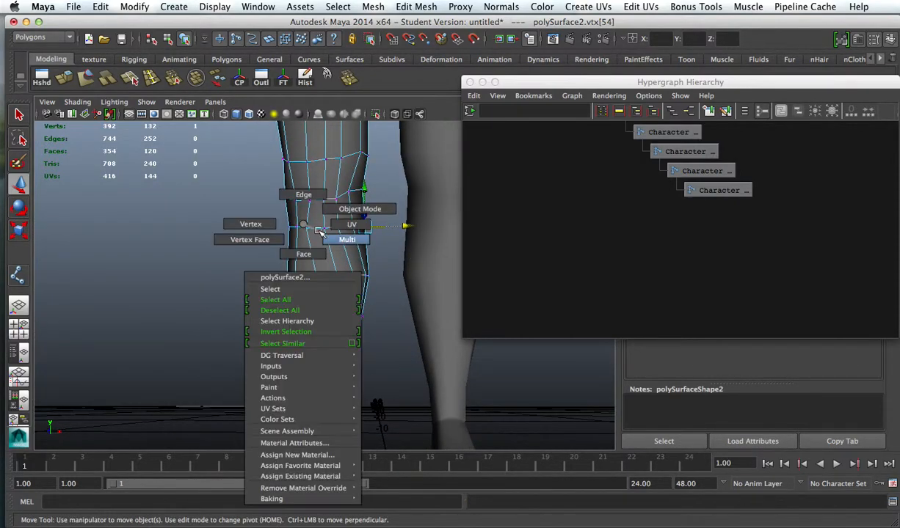
pyautogui.click(308, 211)
pyautogui.keyDown('alt'); pyautogui.moveTo(293, 209); pyautogui.dragTo(607, 216); pyautogui.keyUp('alt')
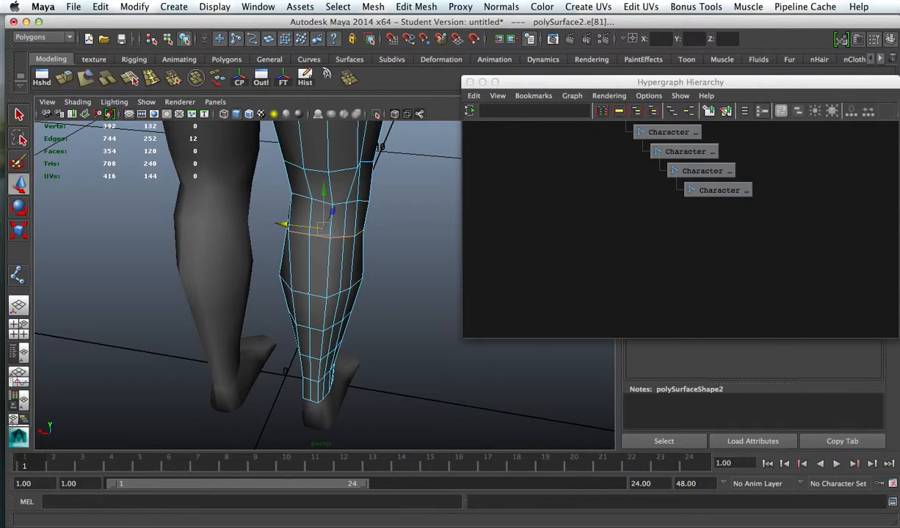
pyautogui.click(501, 8)
pyautogui.click(540, 141)
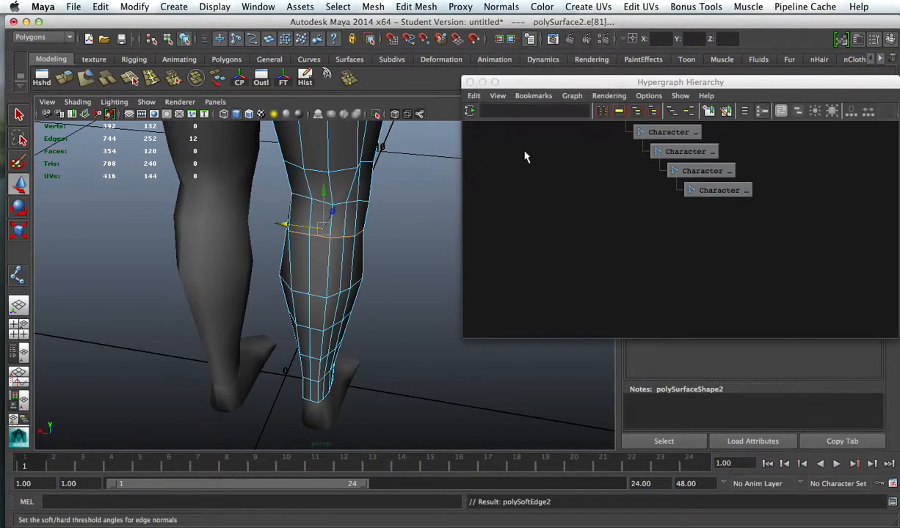
pyautogui.click(401, 327)
# Step: Examine the softened right knee from several sides and select the edge loop around it
pyautogui.moveTo(343, 242); pyautogui.dragTo(392, 235, button='right')
pyautogui.keyDown('alt'); pyautogui.moveTo(396, 253); pyautogui.dragTo(324, 241); pyautogui.keyUp('alt')
pyautogui.keyDown('alt'); pyautogui.moveTo(324, 241); pyautogui.dragTo(292, 284, button='middle'); pyautogui.keyUp('alt')
pyautogui.click(311, 234)
pyautogui.keyDown('alt'); pyautogui.moveTo(312, 234); pyautogui.dragTo(398, 249, button='right'); pyautogui.keyUp('alt')
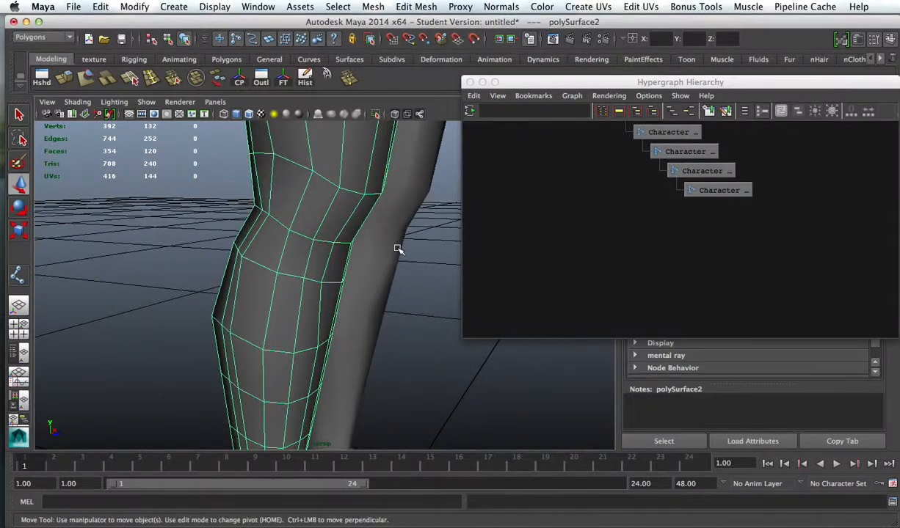
pyautogui.moveTo(312, 244); pyautogui.dragTo(264, 193, button='right')
pyautogui.doubleClick(306, 237)
pyautogui.keyDown('alt'); pyautogui.moveTo(292, 202); pyautogui.dragTo(337, 194); pyautogui.keyUp('alt')
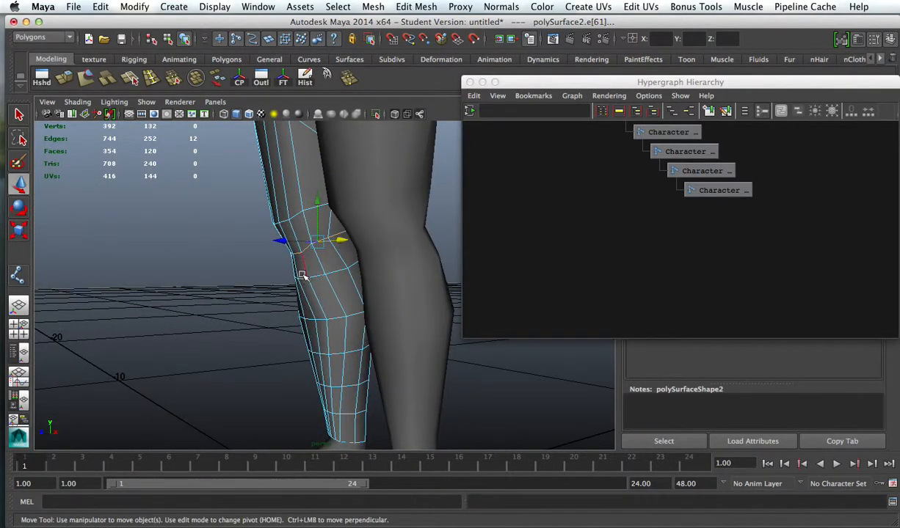
pyautogui.keyDown('alt'); pyautogui.moveTo(319, 278); pyautogui.dragTo(416, 257); pyautogui.keyUp('alt')
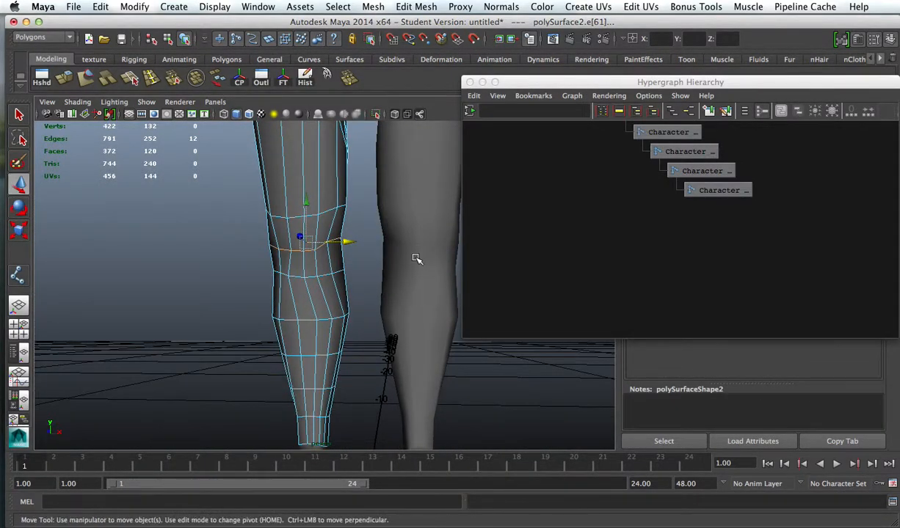
# Step: Select all faces of the right leg mesh below the knee and extract them from the thigh
pyautogui.keyDown('alt'); pyautogui.moveTo(416, 257); pyautogui.dragTo(263, 211, button='right'); pyautogui.keyUp('alt')
pyautogui.keyDown('alt'); pyautogui.moveTo(263, 210); pyautogui.dragTo(345, 220); pyautogui.keyUp('alt')
pyautogui.moveTo(263, 270); pyautogui.dragTo(236, 269, button='right')
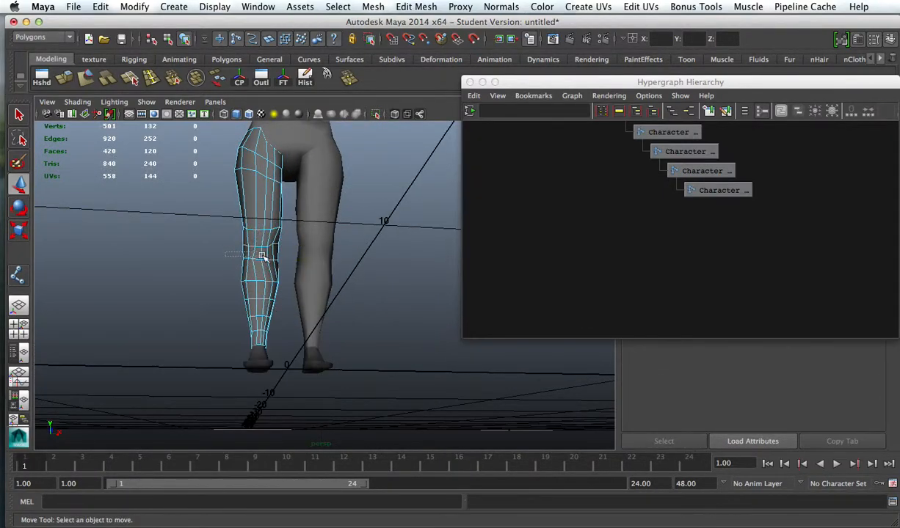
pyautogui.moveTo(279, 342); pyautogui.dragTo(280, 343)
pyautogui.moveTo(229, 291)
pyautogui.keyDown('alt'); pyautogui.mouseDown()
pyautogui.moveTo(468, 321)
pyautogui.moveTo(320, 315)
pyautogui.moveTo(239, 279)
pyautogui.mouseUp(); pyautogui.keyUp('alt')
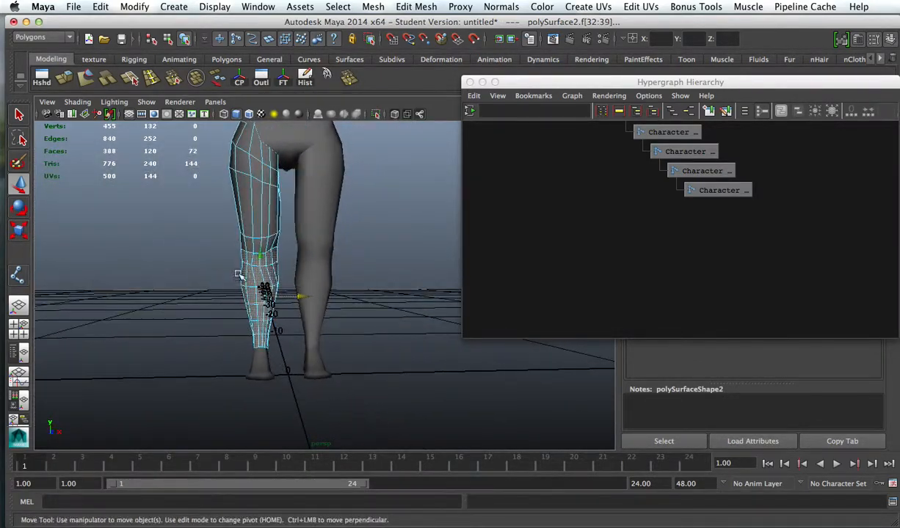
pyautogui.click(373, 7)
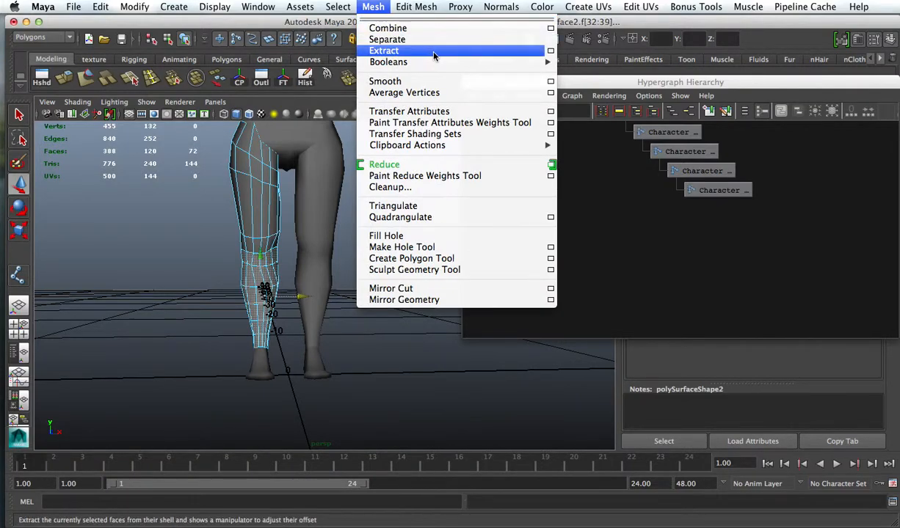
pyautogui.click(434, 55)
# Step: Select all faces of the left leg mesh below the knee and extract them from the thigh
pyautogui.scroll(3, 332, 270)
pyautogui.moveTo(309, 262); pyautogui.dragTo(315, 294, button='right')
pyautogui.keyDown('alt'); pyautogui.moveTo(330, 289); pyautogui.dragTo(349, 249); pyautogui.keyUp('alt')
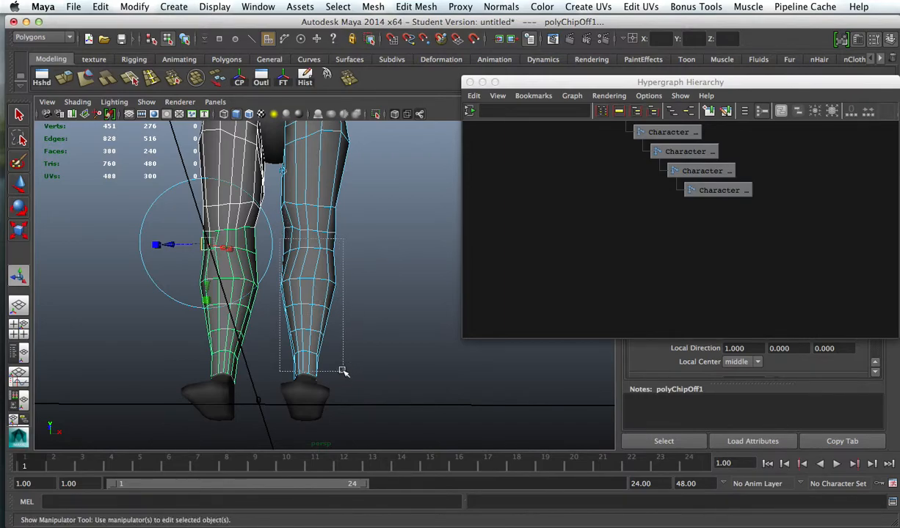
pyautogui.moveTo(343, 372); pyautogui.dragTo(343, 372)
pyautogui.keyDown('alt'); pyautogui.moveTo(351, 327); pyautogui.dragTo(114, 300); pyautogui.keyUp('alt')
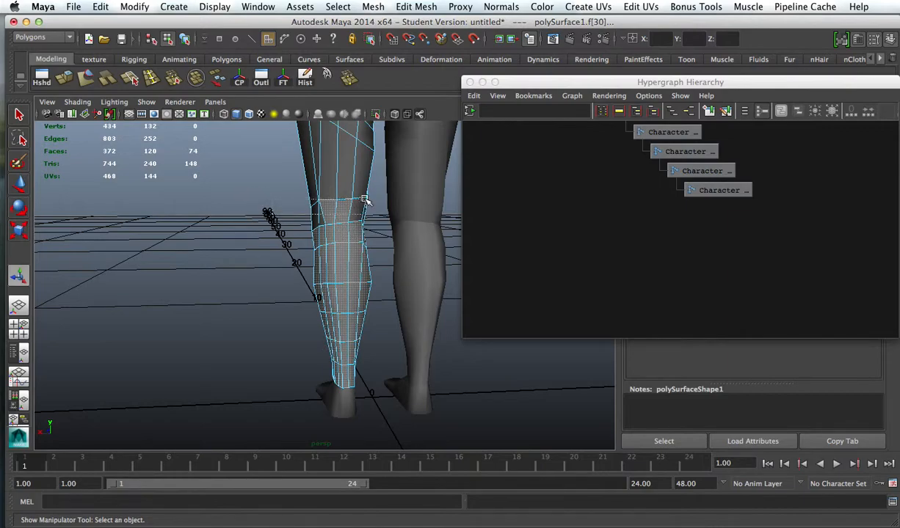
pyautogui.keyDown('ctrl'); pyautogui.moveTo(364, 199); pyautogui.dragTo(365, 201); pyautogui.keyUp('ctrl')
pyautogui.keyDown('alt'); pyautogui.moveTo(203, 214); pyautogui.dragTo(146, 159); pyautogui.keyUp('alt')
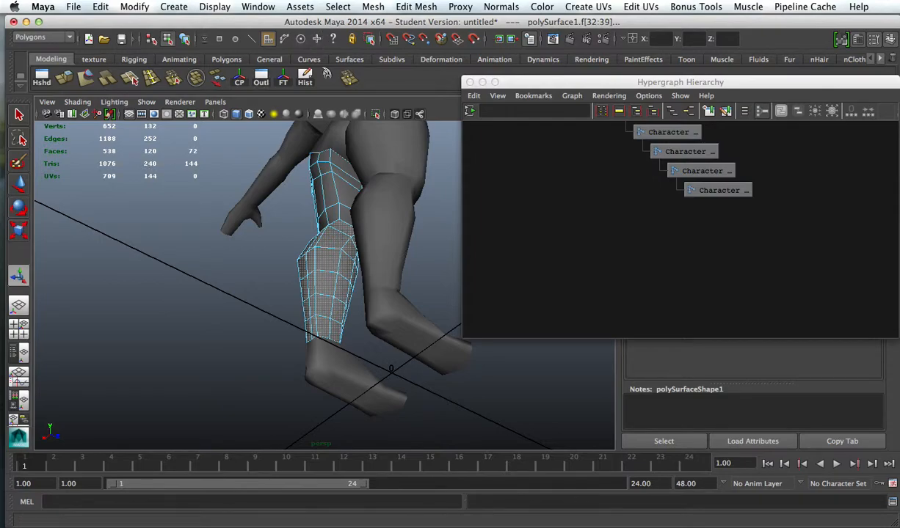
pyautogui.click(375, 10)
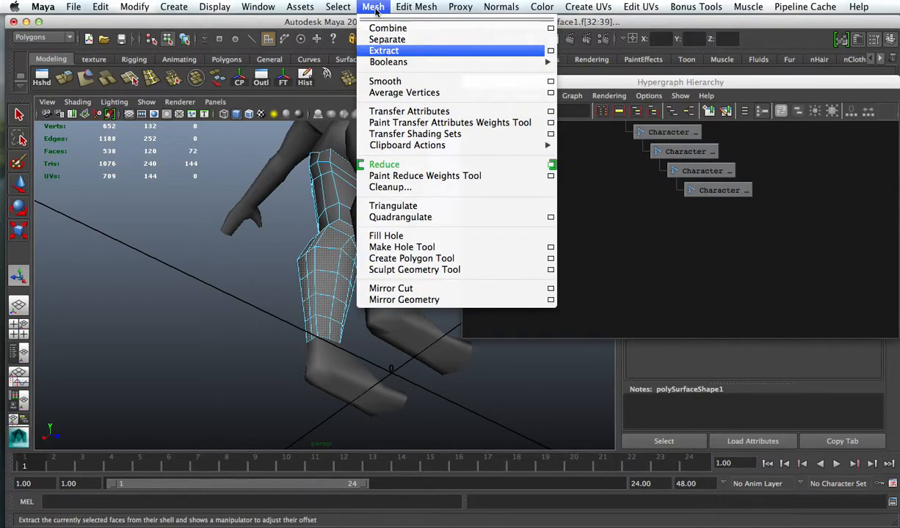
pyautogui.click(392, 52)
# Step: Examine the split between the thigh and lower-leg pieces at the knees
pyautogui.keyDown('alt'); pyautogui.moveTo(267, 312); pyautogui.dragTo(554, 361); pyautogui.keyUp('alt')
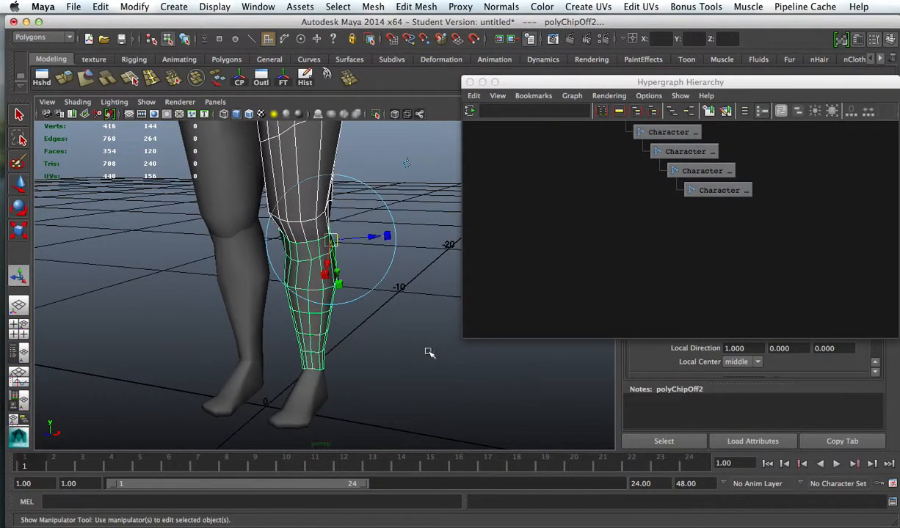
pyautogui.click(428, 354)
pyautogui.click(301, 200)
pyautogui.click(227, 280)
pyautogui.click(256, 219)
pyautogui.keyDown('alt'); pyautogui.moveTo(359, 224); pyautogui.dragTo(288, 229); pyautogui.keyUp('alt')
pyautogui.click(318, 259)
pyautogui.click(300, 195)
pyautogui.keyDown('alt'); pyautogui.moveTo(396, 237); pyautogui.dragTo(353, 220); pyautogui.keyUp('alt')
# Step: Shift the Hypergraph window aside and show joints in the perspective view
pyautogui.moveTo(632, 86); pyautogui.dragTo(603, 109)
pyautogui.click(153, 104)
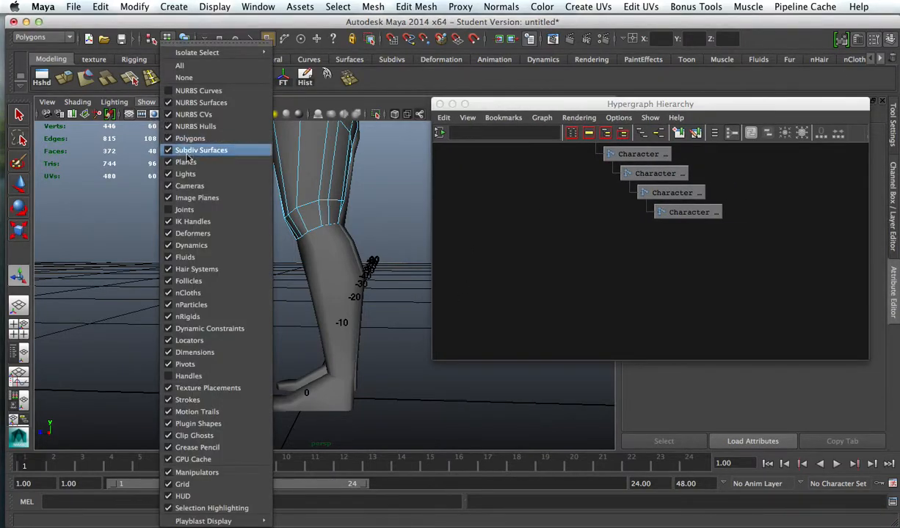
pyautogui.click(204, 210)
pyautogui.keyDown('alt'); pyautogui.moveTo(251, 221); pyautogui.dragTo(367, 244, button='right'); pyautogui.keyUp('alt')
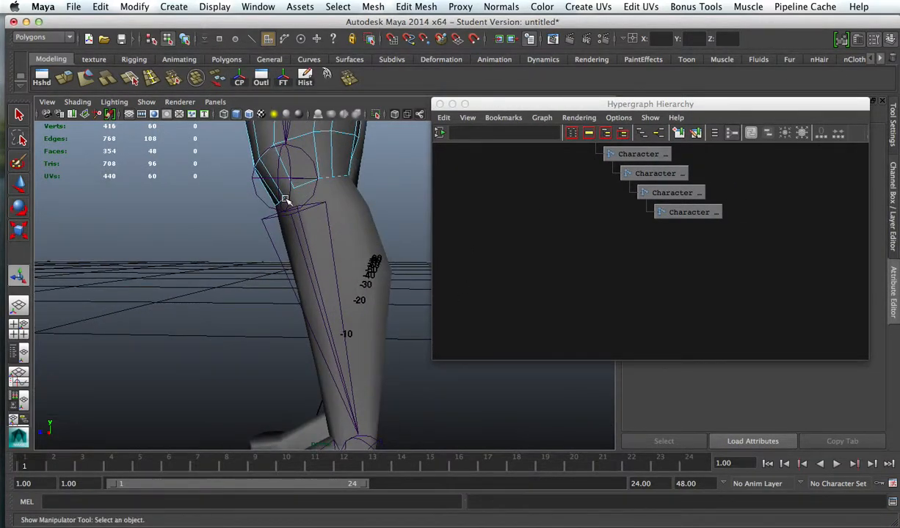
pyautogui.click(289, 180)
pyautogui.moveTo(335, 182); pyautogui.dragTo(384, 172, button='right')
pyautogui.click(385, 179)
pyautogui.keyDown('alt'); pyautogui.moveTo(386, 189); pyautogui.dragTo(334, 184); pyautogui.keyUp('alt')
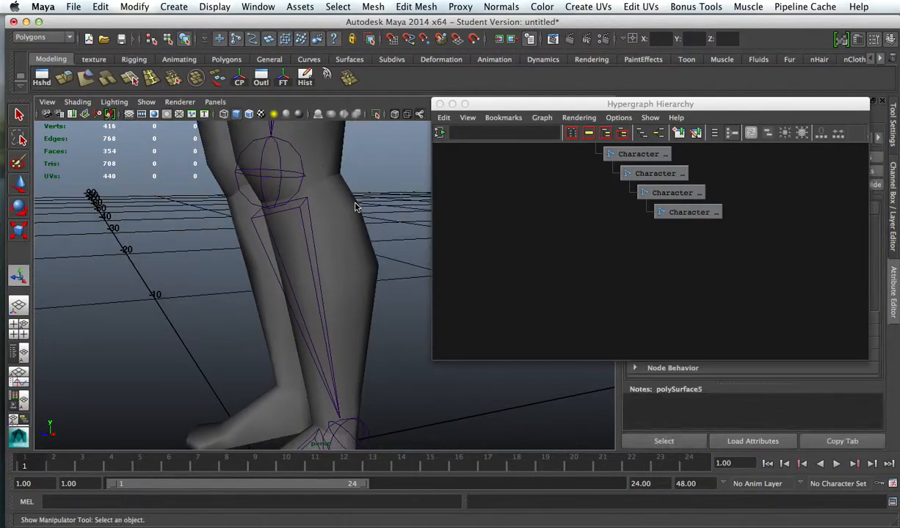
# Step: Frame the left thigh mesh, switch to the side view and select the LeftKnee joint
pyautogui.click(354, 205)
pyautogui.press('f')
pyautogui.press('space')
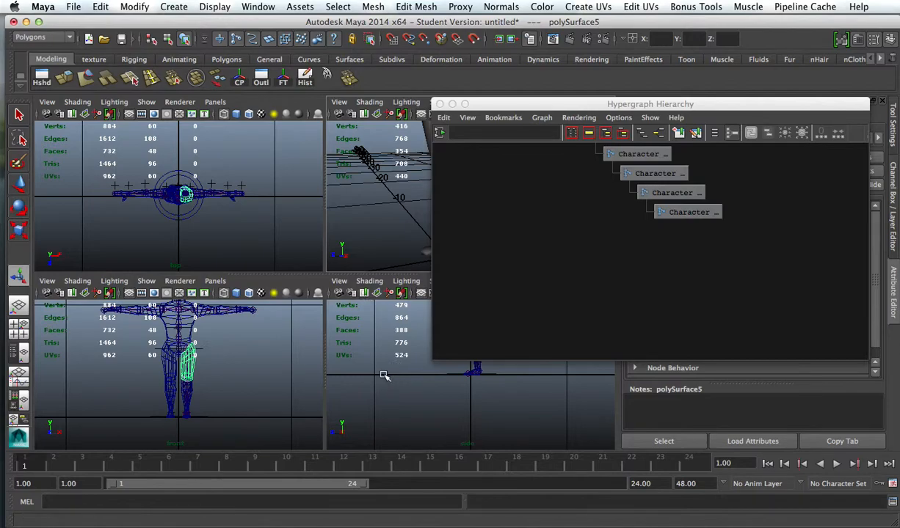
pyautogui.press('space')
pyautogui.keyDown('alt'); pyautogui.moveTo(363, 293); pyautogui.dragTo(543, 302, button='right'); pyautogui.keyUp('alt')
pyautogui.keyDown('alt'); pyautogui.moveTo(325, 244); pyautogui.dragTo(495, 262, button='right'); pyautogui.keyUp('alt')
pyautogui.keyDown('alt'); pyautogui.moveTo(359, 314); pyautogui.dragTo(369, 158, button='middle'); pyautogui.keyUp('alt')
pyautogui.click(304, 274)
pyautogui.keyDown('alt'); pyautogui.moveTo(382, 297); pyautogui.dragTo(350, 282, button='right'); pyautogui.keyUp('alt')
pyautogui.keyDown('alt'); pyautogui.moveTo(349, 281); pyautogui.dragTo(340, 200, button='middle'); pyautogui.keyUp('alt')
pyautogui.keyDown('alt'); pyautogui.moveTo(341, 200); pyautogui.dragTo(351, 276, button='right'); pyautogui.keyUp('alt')
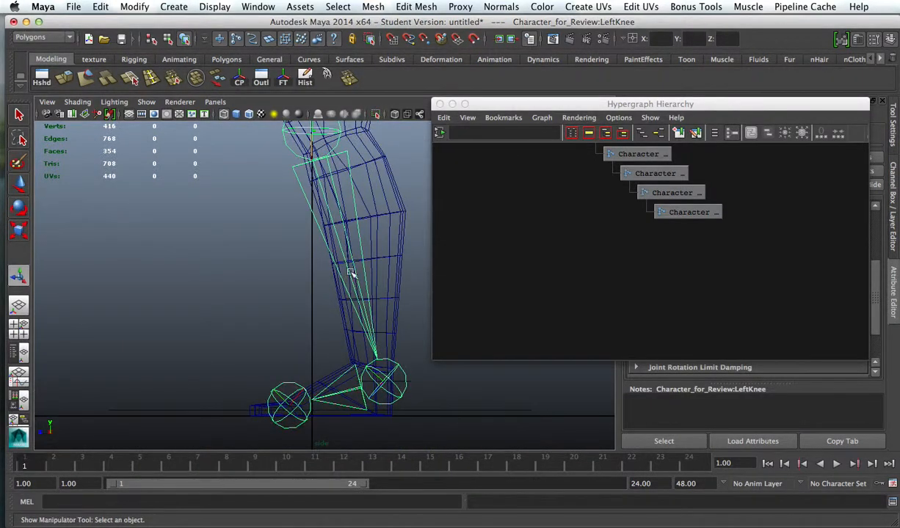
pyautogui.keyDown('alt'); pyautogui.moveTo(350, 241); pyautogui.dragTo(350, 288, button='middle'); pyautogui.keyUp('alt')
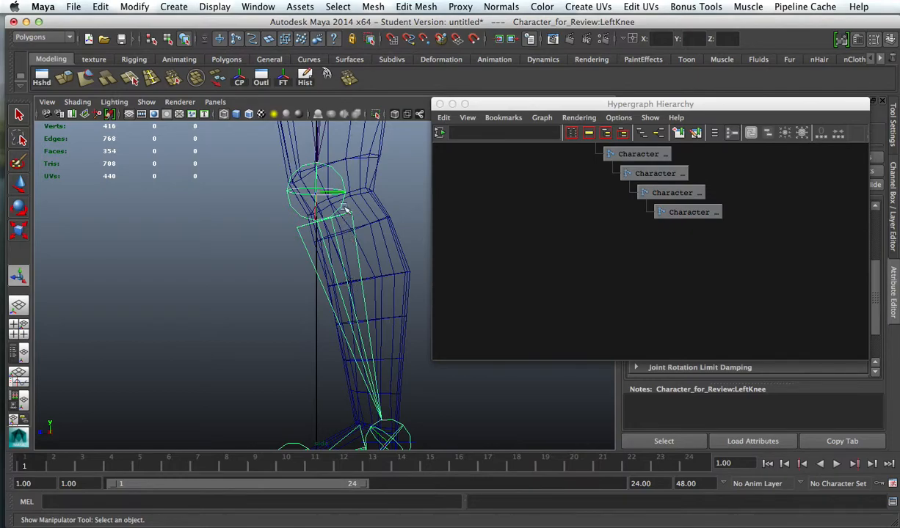
# Step: Try moving the LeftKnee joint forward with its child joints and backward on its own, and undo both moves
pyautogui.press('w')
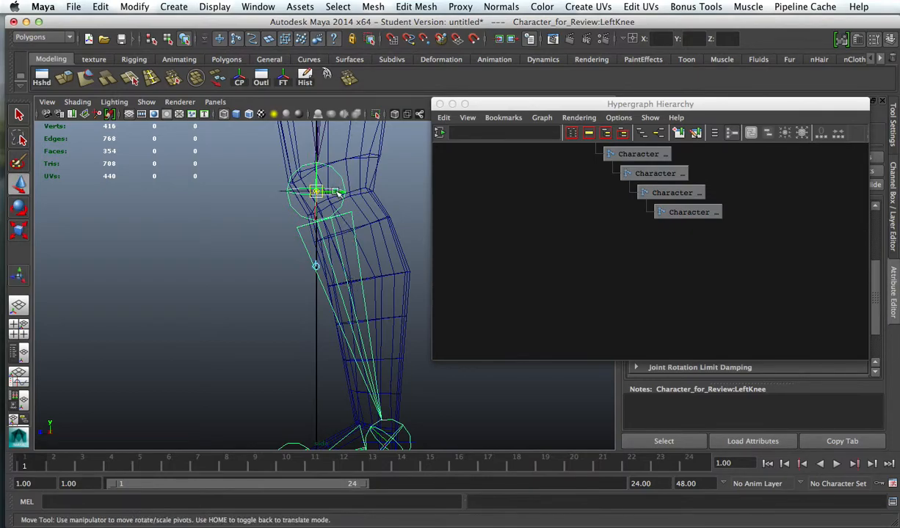
pyautogui.scroll(-5, 360, 250)
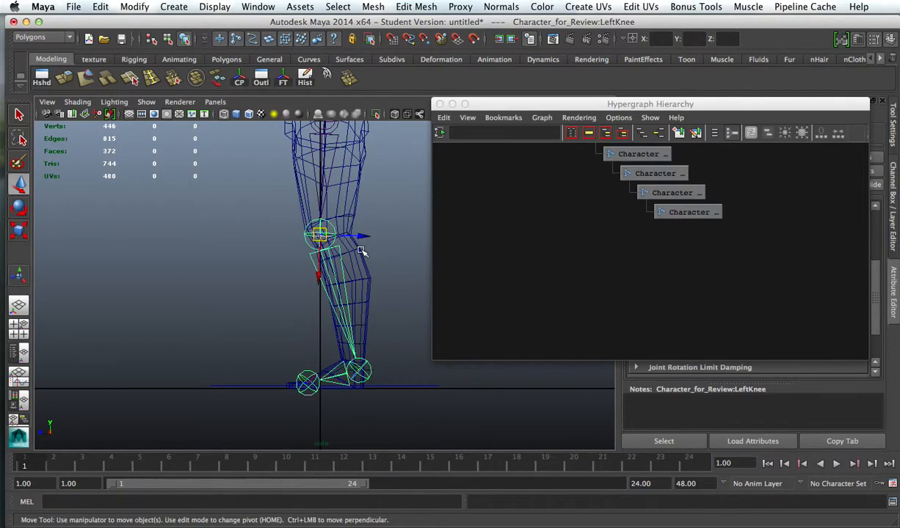
pyautogui.moveTo(361, 237); pyautogui.dragTo(296, 233)
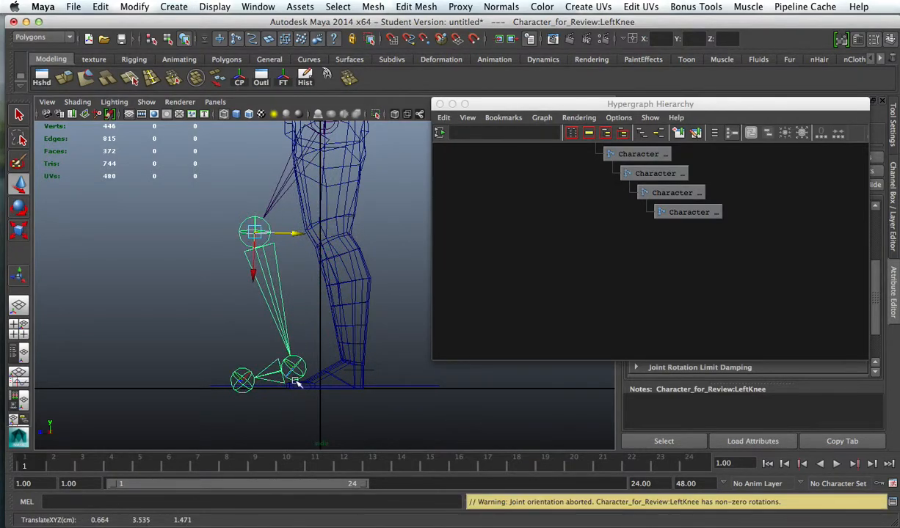
pyautogui.press('z')
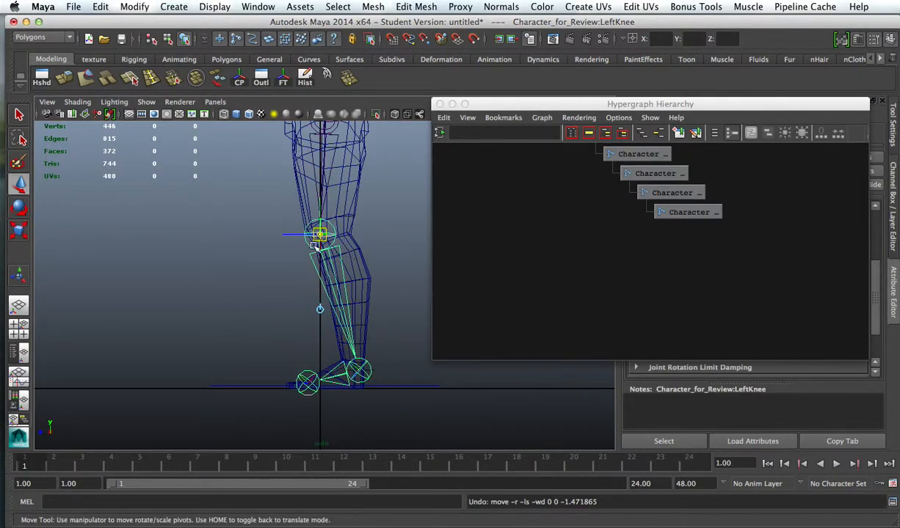
pyautogui.moveTo(298, 235); pyautogui.dragTo(344, 249)
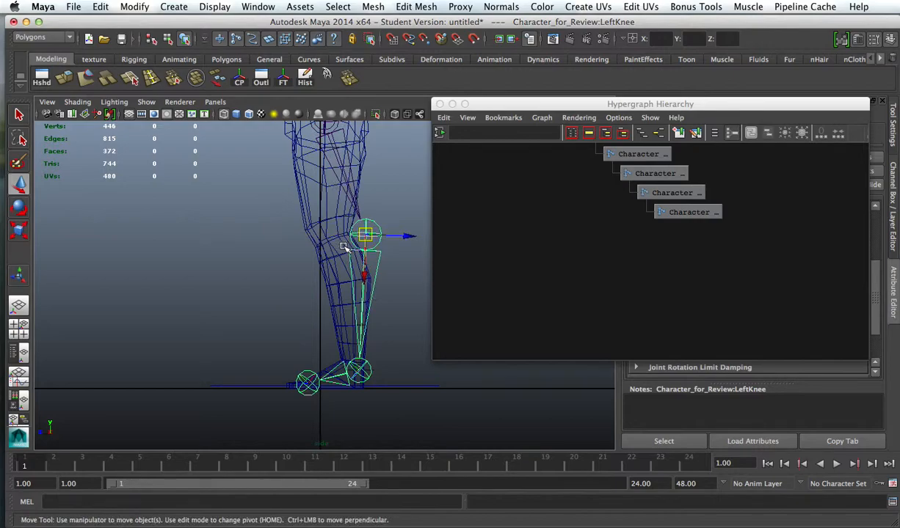
pyautogui.press('z')
# Step: Lower the LeftKnee joint slightly toward the split between thigh and lower leg, leaving its child joints in place
pyautogui.scroll(5, 345, 234)
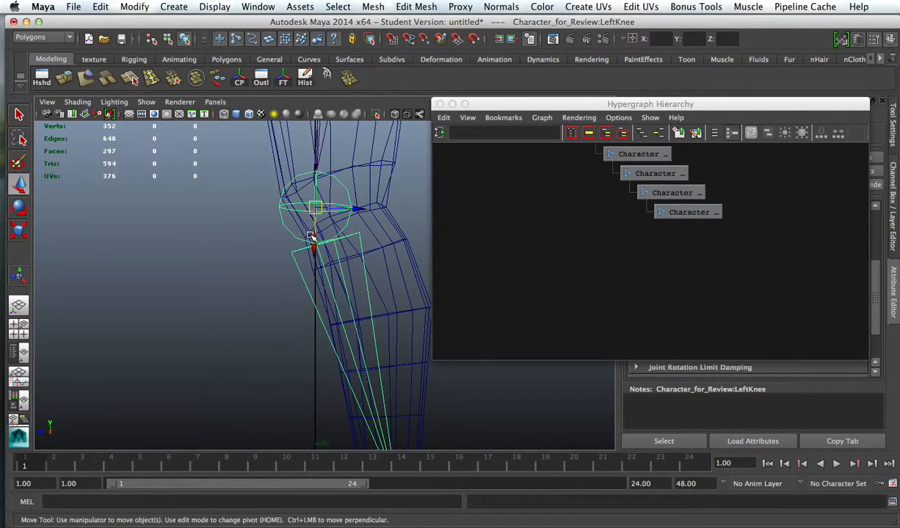
pyautogui.moveTo(314, 189); pyautogui.dragTo(318, 211)
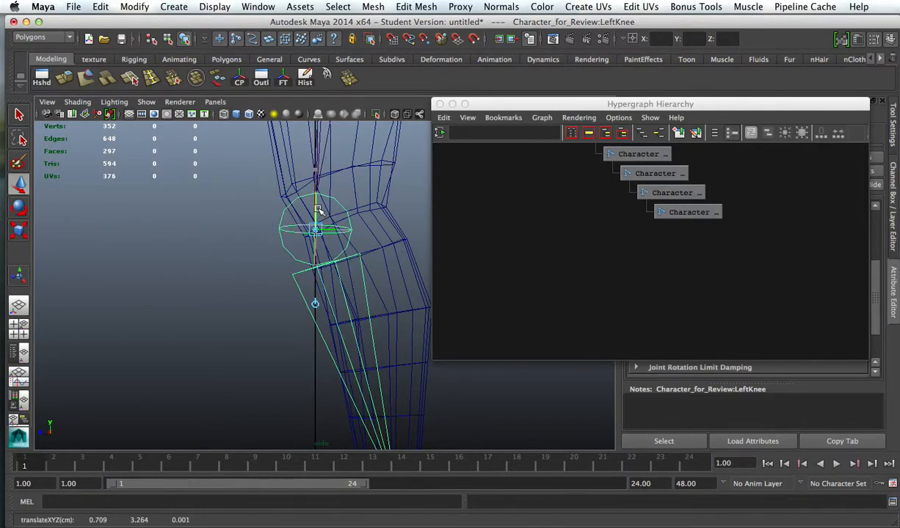
pyautogui.scroll(-5, 153, 279)
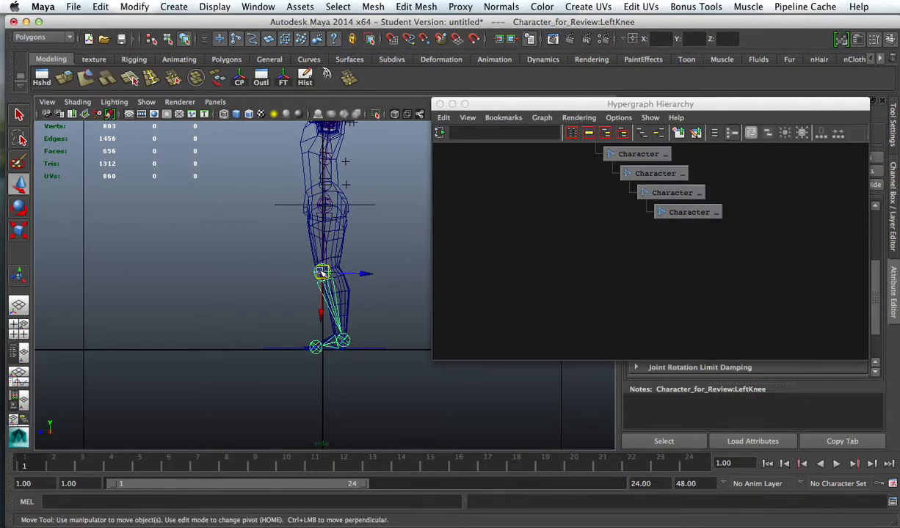
pyautogui.scroll(5, 321, 273)
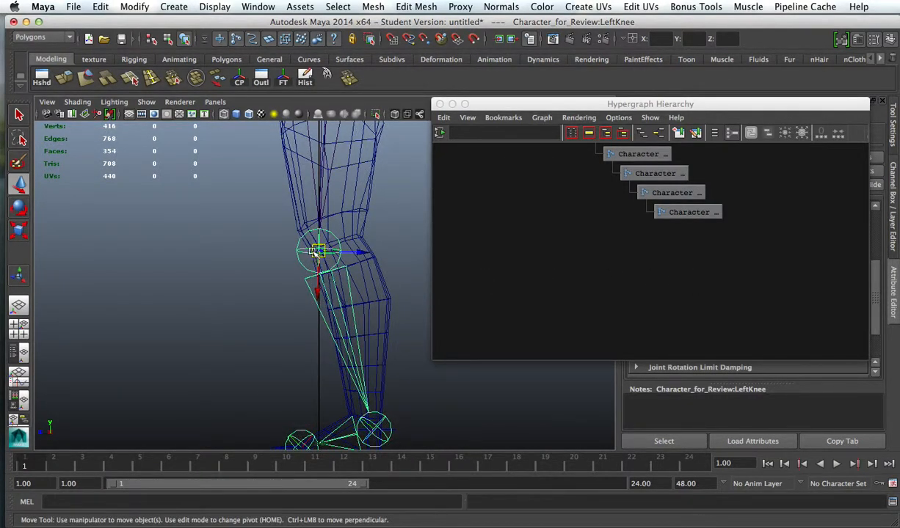
pyautogui.keyDown('alt'); pyautogui.moveTo(318, 252); pyautogui.dragTo(324, 271, button='middle'); pyautogui.keyUp('alt')
# Step: Examine the LeftKnee joint's placement inside the left leg in the side and perspective views, and clear the selection
pyautogui.keyDown('alt'); pyautogui.moveTo(373, 333); pyautogui.dragTo(214, 295, button='right'); pyautogui.keyUp('alt')
pyautogui.keyDown('alt'); pyautogui.moveTo(275, 279); pyautogui.dragTo(245, 301, button='middle'); pyautogui.keyUp('alt')
pyautogui.keyDown('alt'); pyautogui.moveTo(245, 301); pyautogui.dragTo(572, 315, button='right'); pyautogui.keyUp('alt')
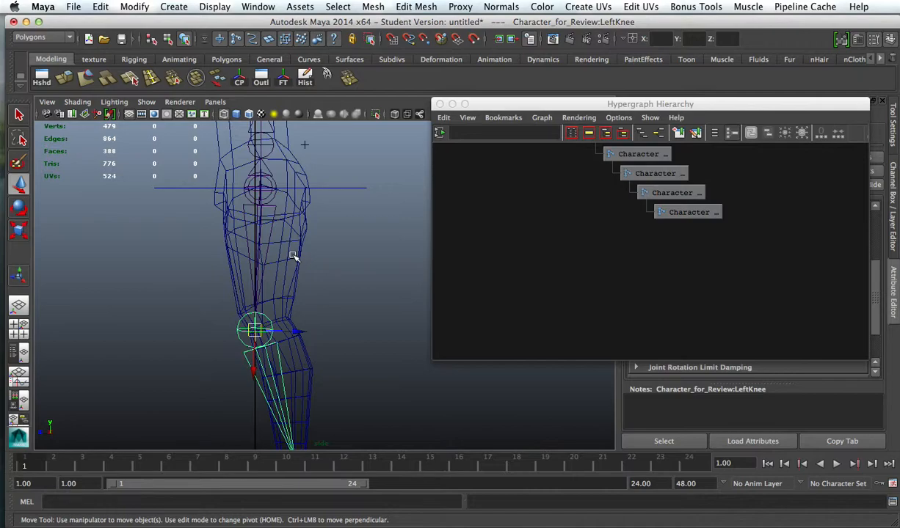
pyautogui.keyDown('alt'); pyautogui.moveTo(319, 269); pyautogui.dragTo(346, 272); pyautogui.keyUp('alt')
pyautogui.press('space')
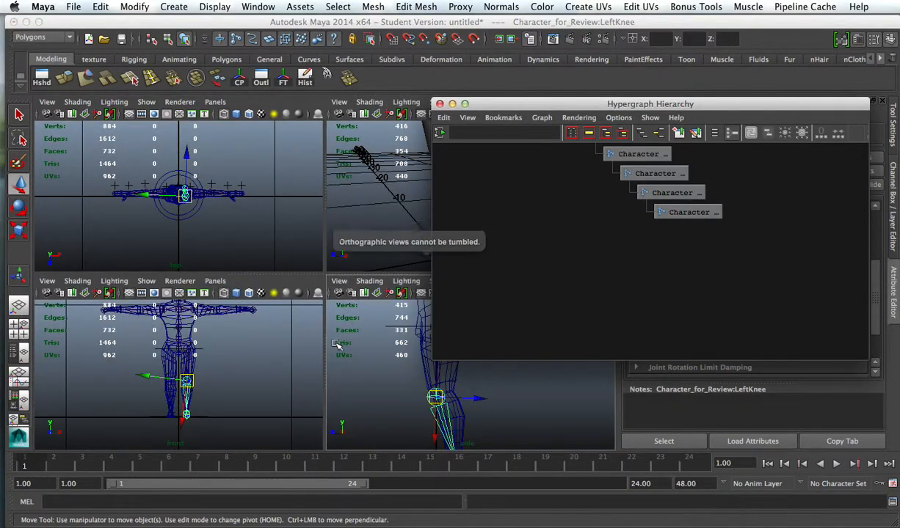
pyautogui.press('space')
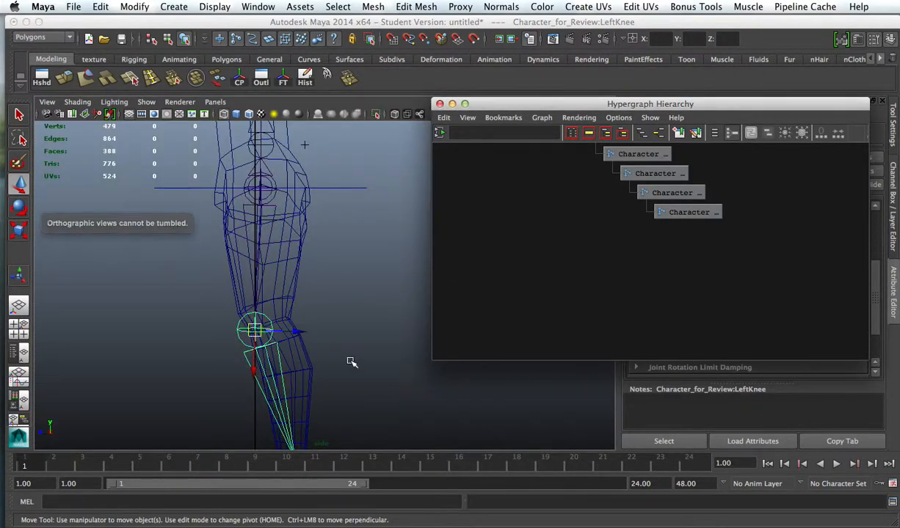
pyautogui.press('space')
pyautogui.press('space')
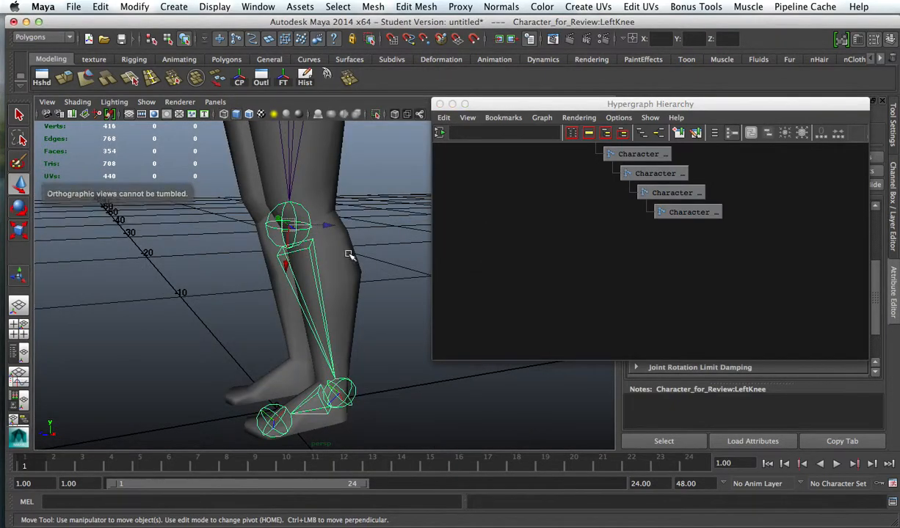
pyautogui.keyDown('alt'); pyautogui.moveTo(351, 255); pyautogui.dragTo(190, 222, button='right'); pyautogui.keyUp('alt')
pyautogui.keyDown('alt'); pyautogui.moveTo(193, 224); pyautogui.dragTo(225, 229); pyautogui.keyUp('alt')
pyautogui.keyDown('alt'); pyautogui.moveTo(226, 229); pyautogui.dragTo(354, 245, button='right'); pyautogui.keyUp('alt')
pyautogui.keyDown('alt'); pyautogui.moveTo(354, 245); pyautogui.dragTo(343, 240, button='middle'); pyautogui.keyUp('alt')
pyautogui.keyDown('alt'); pyautogui.moveTo(343, 241); pyautogui.dragTo(430, 241); pyautogui.keyUp('alt')
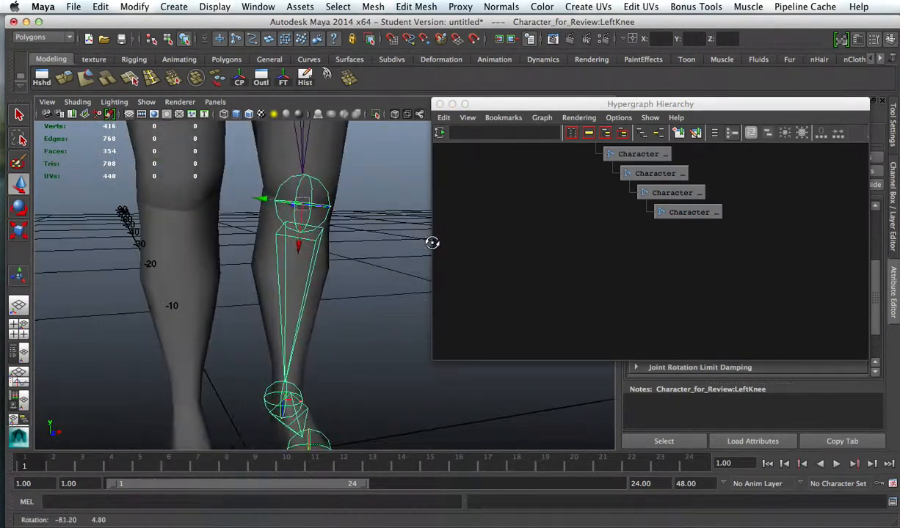
pyautogui.keyDown('alt'); pyautogui.moveTo(384, 260); pyautogui.dragTo(229, 224, button='right'); pyautogui.keyUp('alt')
pyautogui.keyDown('alt'); pyautogui.moveTo(331, 251); pyautogui.dragTo(311, 224); pyautogui.keyUp('alt')
pyautogui.click(340, 265)
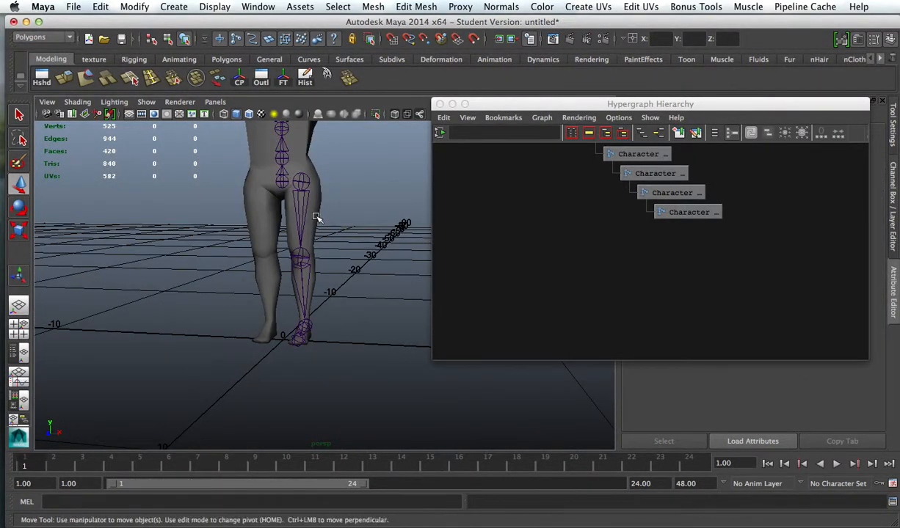
# Step: Hide polygon objects in the perspective view so that only the skeleton's joints are displayed
pyautogui.click(315, 216)
pyautogui.click(331, 156)
pyautogui.click(149, 101)
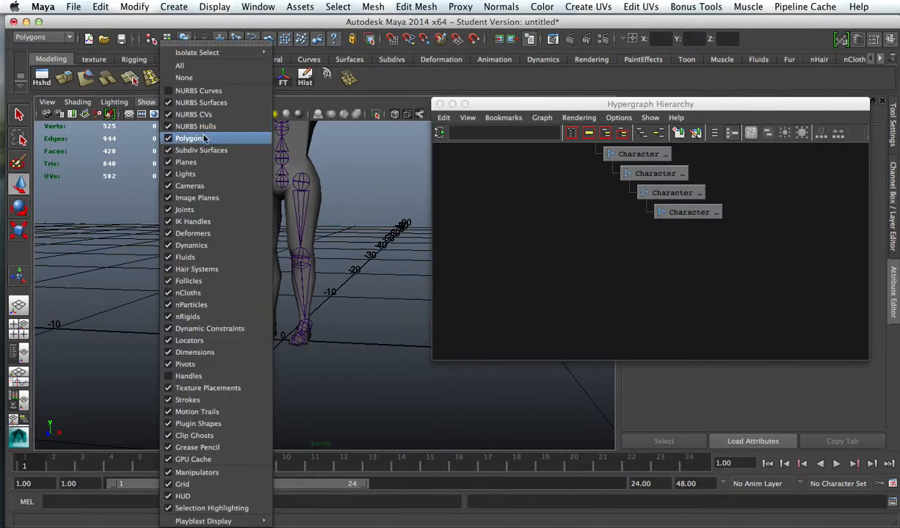
pyautogui.click(202, 138)
pyautogui.keyDown('alt'); pyautogui.moveTo(213, 152); pyautogui.dragTo(253, 201); pyautogui.keyUp('alt')
pyautogui.keyDown('alt'); pyautogui.moveTo(252, 200); pyautogui.dragTo(367, 221, button='right'); pyautogui.keyUp('alt')
pyautogui.keyDown('alt'); pyautogui.moveTo(337, 201); pyautogui.dragTo(331, 249, button='middle'); pyautogui.keyUp('alt')
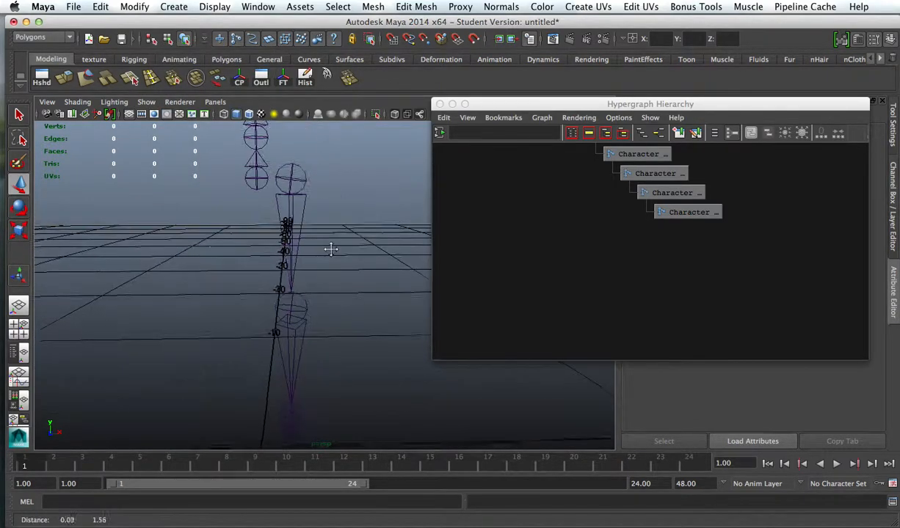
# Step: Select the LeftLegRoot joint, examine the left leg's joint chain from different angles, and clear the selection
pyautogui.click(291, 179)
pyautogui.keyDown('alt'); pyautogui.moveTo(344, 226); pyautogui.dragTo(230, 186, button='right'); pyautogui.keyUp('alt')
pyautogui.keyDown('alt'); pyautogui.moveTo(230, 185); pyautogui.dragTo(143, 187); pyautogui.keyUp('alt')
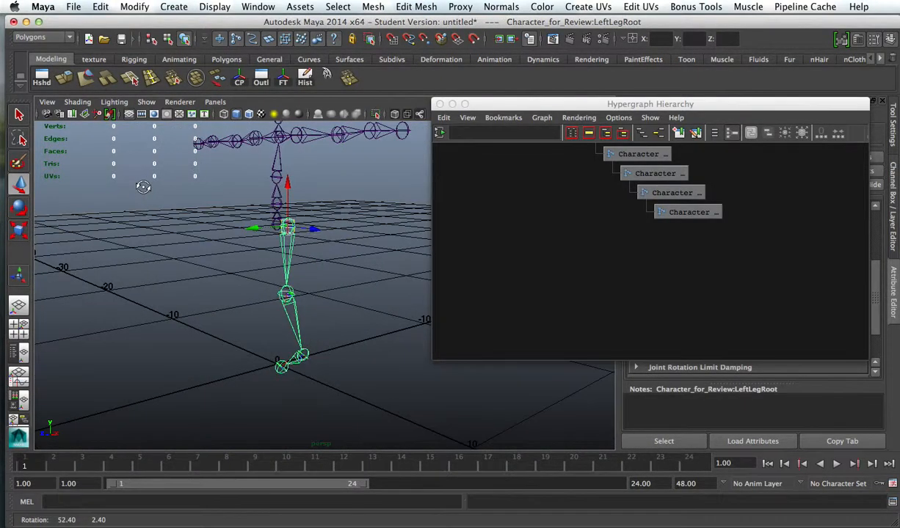
pyautogui.click(242, 240)
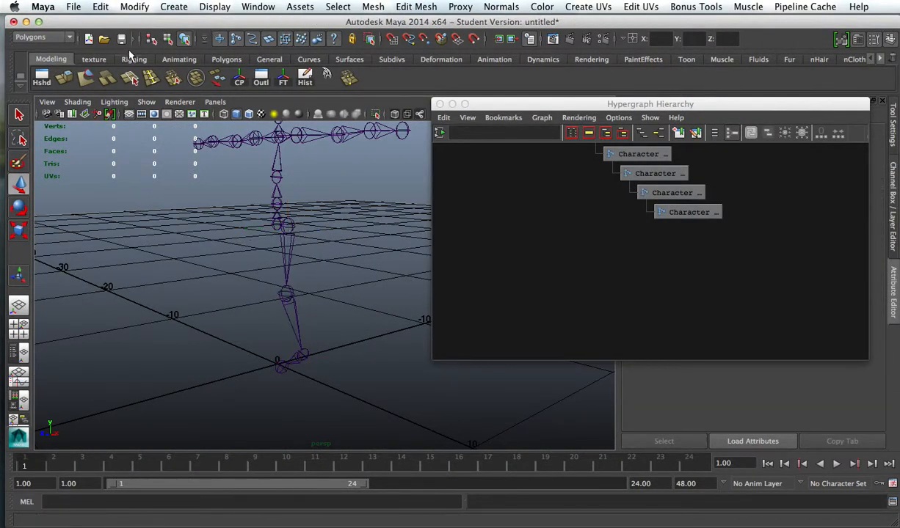
# Step: Show the rigging tool set and switch the workspace to the Animation menu set
pyautogui.click(126, 61)
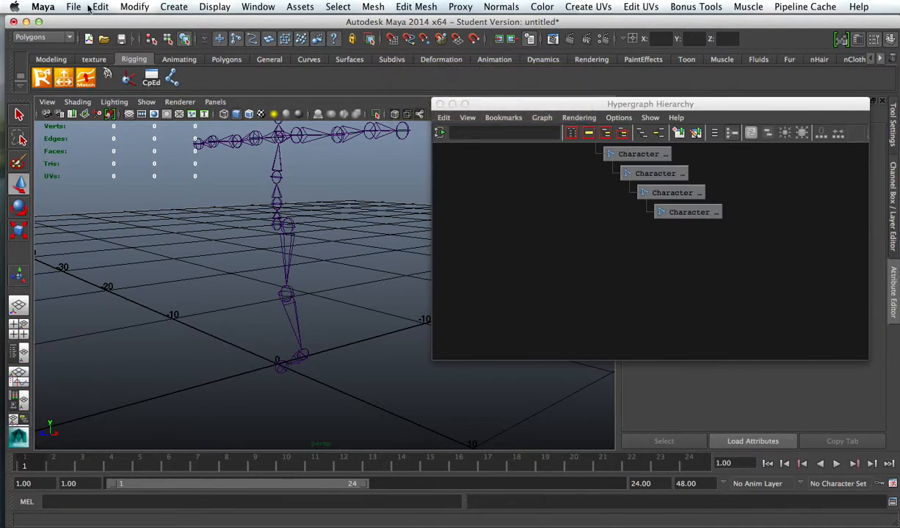
pyautogui.click(66, 37)
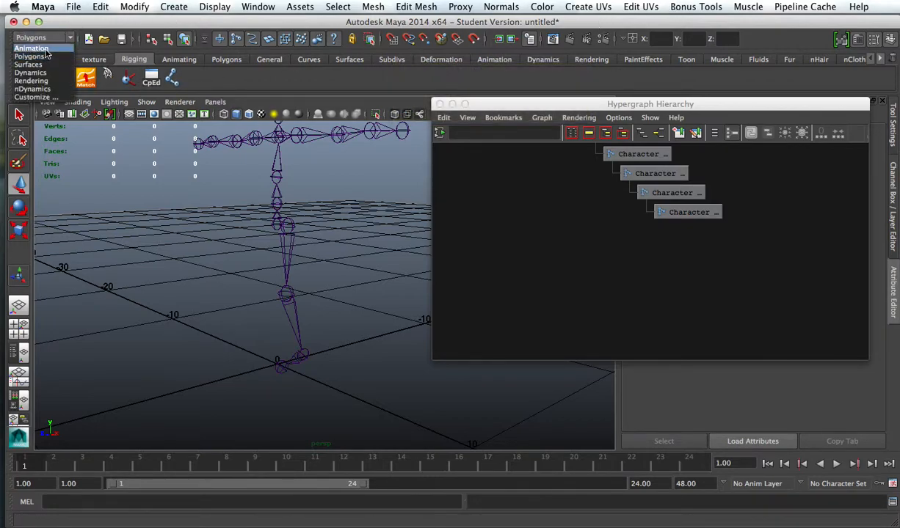
pyautogui.click(32, 48)
# Step: Draw a new four-joint chain with the Joint Tool, snapped to the existing left hip, knee, ankle and foot joints
pyautogui.click(543, 7)
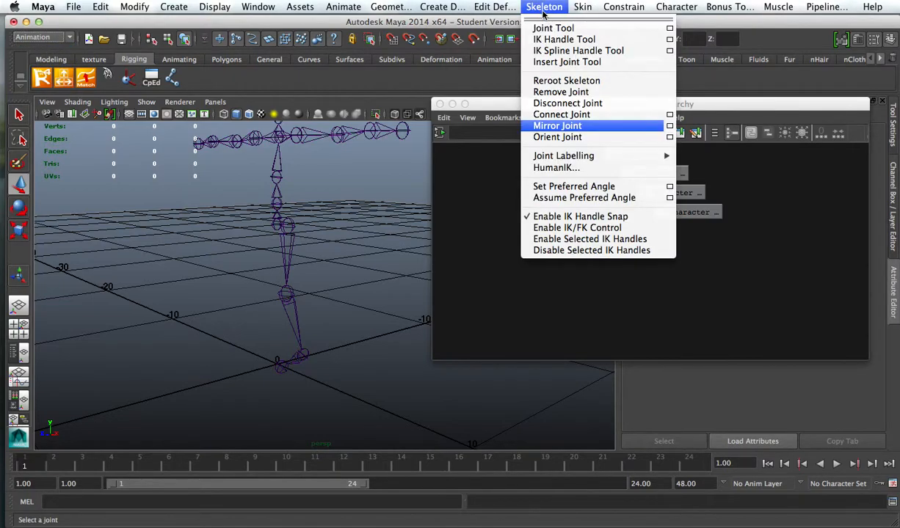
pyautogui.click(546, 28)
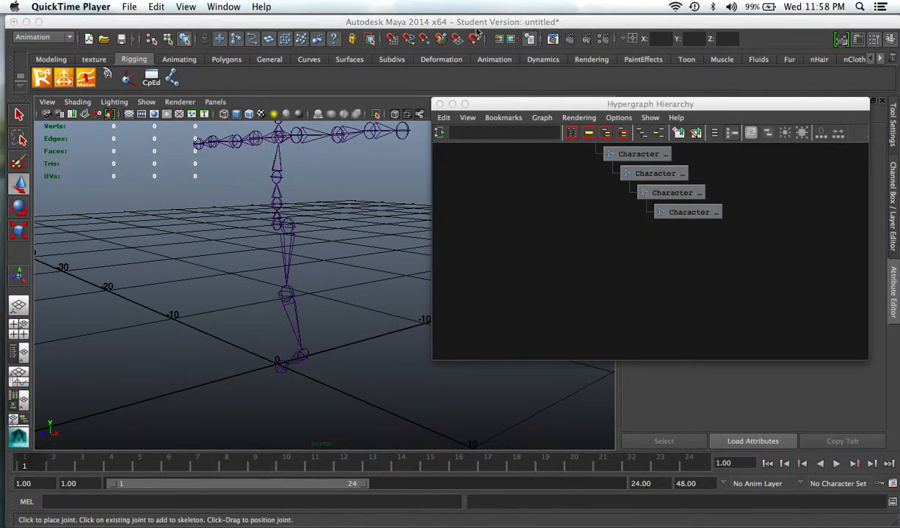
pyautogui.click(365, 23)
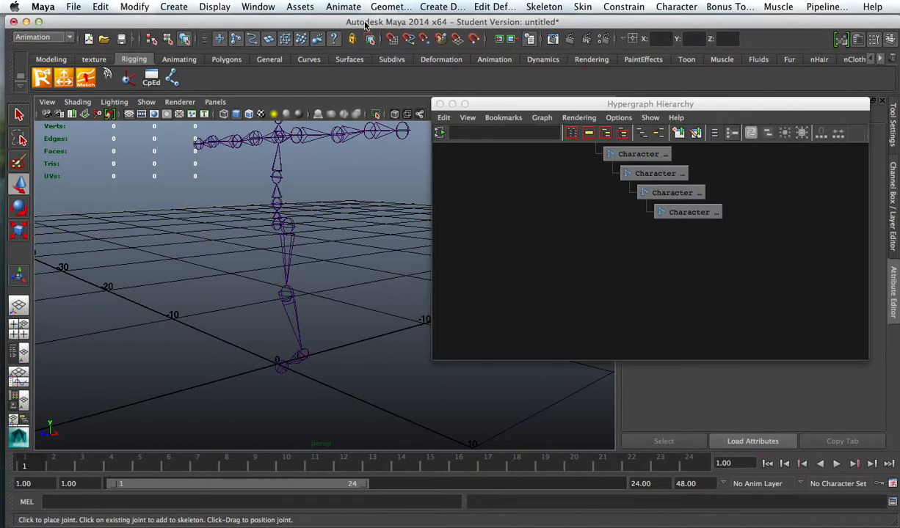
pyautogui.click(554, 7)
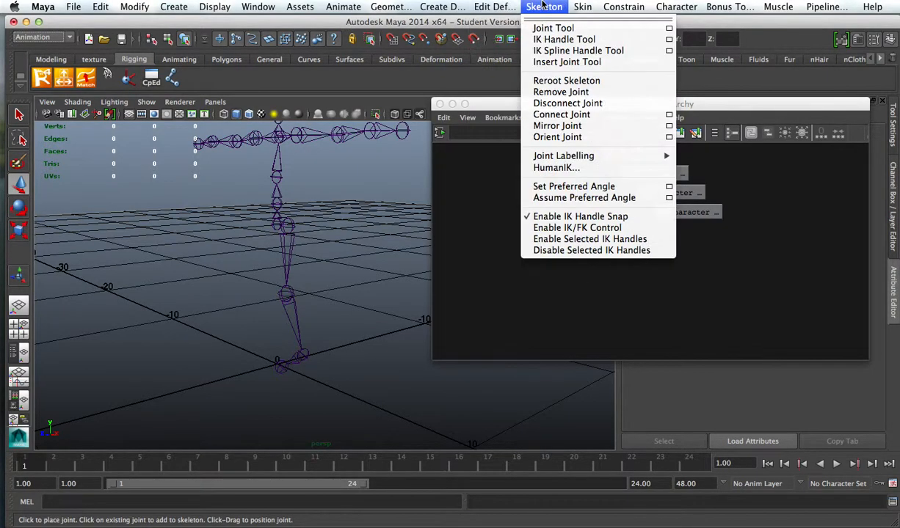
pyautogui.click(183, 203)
pyautogui.keyDown('alt'); pyautogui.moveTo(192, 242); pyautogui.dragTo(267, 242); pyautogui.keyUp('alt')
pyautogui.click(174, 79)
pyautogui.click(261, 174)
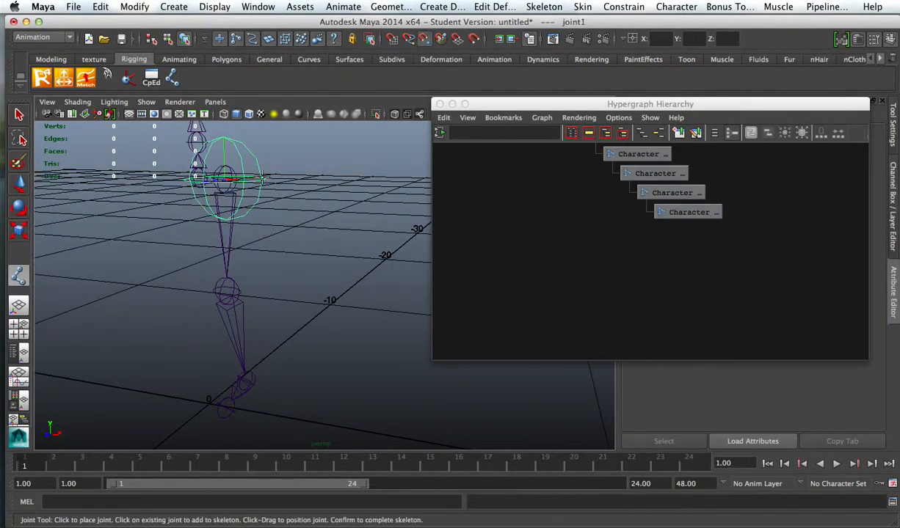
pyautogui.click(251, 273)
pyautogui.click(276, 374)
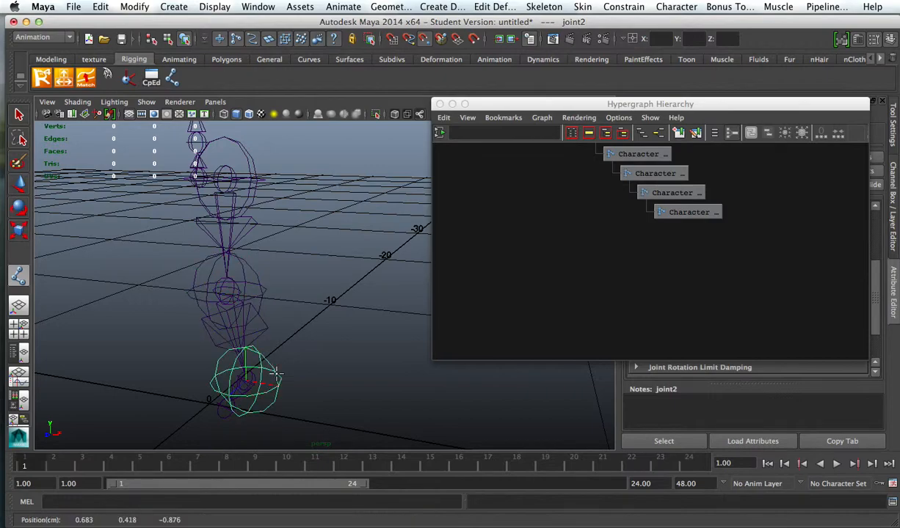
pyautogui.click(256, 426)
# Step: Select the original LeftLegRoot joint and examine the old and new joint chains in the viewport and the Hypergraph Hierarchy
pyautogui.keyDown('alt'); pyautogui.moveTo(264, 275); pyautogui.dragTo(348, 238); pyautogui.keyUp('alt')
pyautogui.keyDown('alt'); pyautogui.moveTo(518, 230); pyautogui.dragTo(489, 218, button='right'); pyautogui.keyUp('alt')
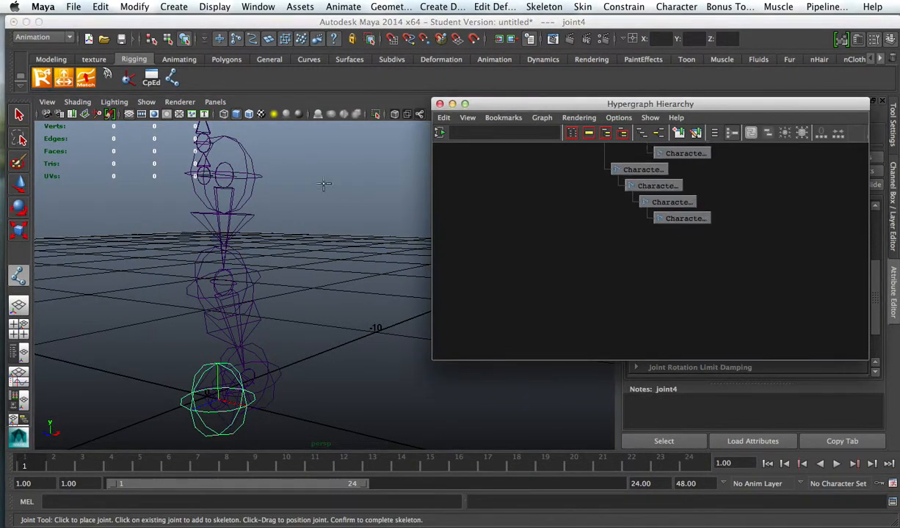
pyautogui.click(16, 115)
pyautogui.click(225, 166)
pyautogui.keyDown('alt'); pyautogui.moveTo(289, 203); pyautogui.dragTo(301, 220, button='right'); pyautogui.keyUp('alt')
pyautogui.keyDown('alt'); pyautogui.moveTo(302, 220); pyautogui.dragTo(327, 285, button='middle'); pyautogui.keyUp('alt')
pyautogui.scroll(-4, 327, 284)
pyautogui.scroll(3, 630, 213)
pyautogui.scroll(-3, 644, 228)
pyautogui.scroll(-4, 643, 228)
pyautogui.keyDown('alt'); pyautogui.moveTo(700, 190); pyautogui.dragTo(628, 304, button='middle'); pyautogui.keyUp('alt')
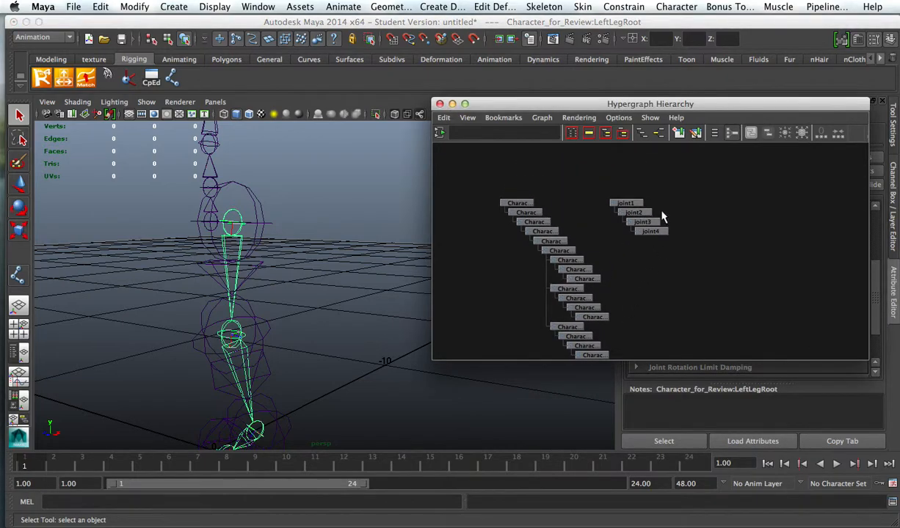
pyautogui.keyDown('alt'); pyautogui.moveTo(660, 209); pyautogui.dragTo(642, 220, button='middle'); pyautogui.keyUp('alt')
pyautogui.click(619, 118)
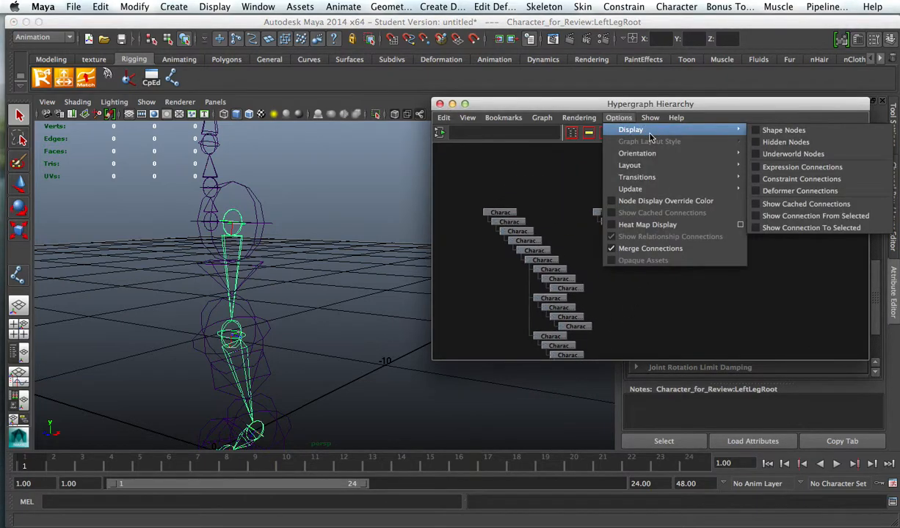
pyautogui.moveTo(649, 118)
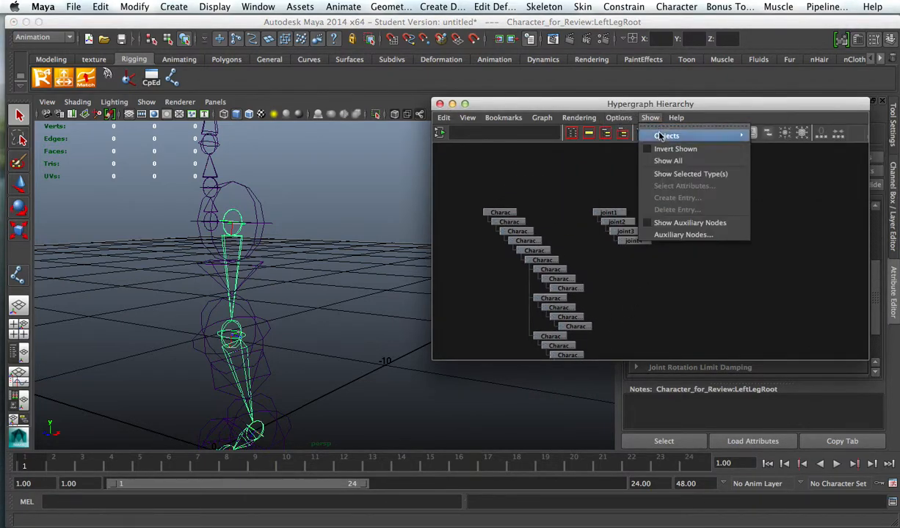
pyautogui.moveTo(718, 140)
pyautogui.moveTo(579, 118)
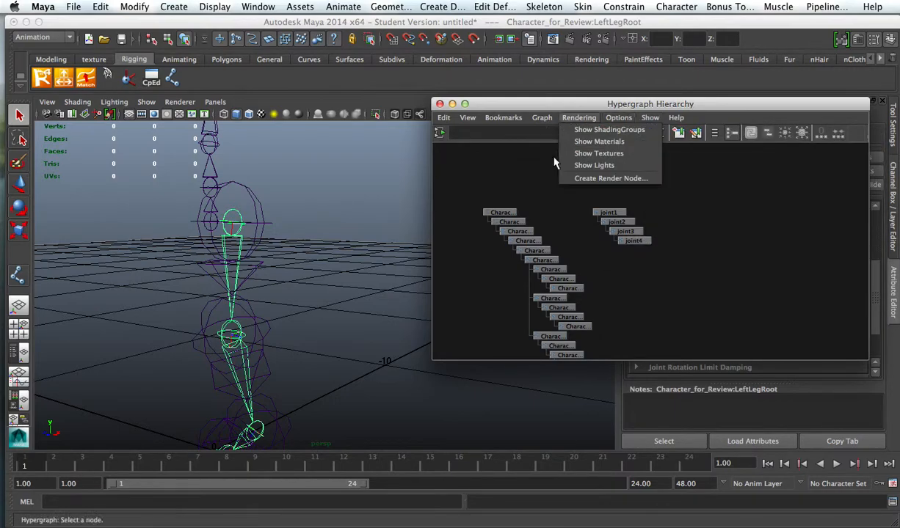
pyautogui.click(510, 187)
# Step: Examine the new chain in the Hypergraph Hierarchy by selecting joint1, joint2, joint3 and joint4 in turn
pyautogui.keyDown('alt'); pyautogui.moveTo(641, 282); pyautogui.dragTo(572, 253, button='right'); pyautogui.keyUp('alt')
pyautogui.keyDown('alt'); pyautogui.moveTo(571, 251); pyautogui.dragTo(560, 224, button='middle'); pyautogui.keyUp('alt')
pyautogui.press('f')
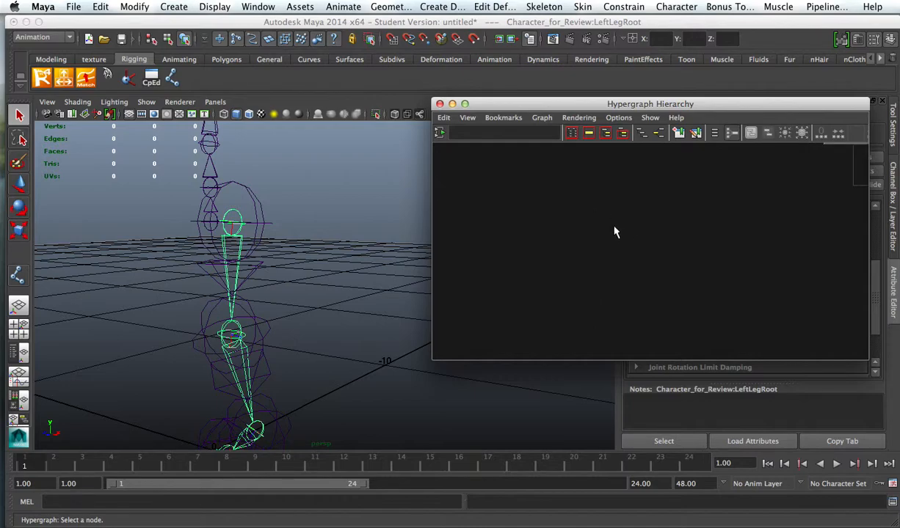
pyautogui.press('a')
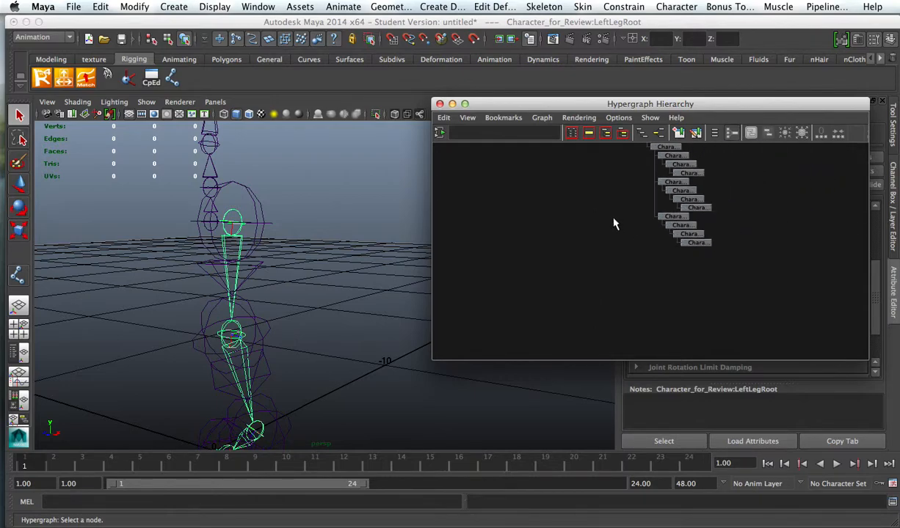
pyautogui.keyDown('alt'); pyautogui.moveTo(613, 224); pyautogui.dragTo(517, 218, button='middle'); pyautogui.keyUp('alt')
pyautogui.keyDown('alt'); pyautogui.moveTo(518, 217); pyautogui.dragTo(809, 289, button='right'); pyautogui.keyUp('alt')
pyautogui.keyDown('alt'); pyautogui.moveTo(590, 209); pyautogui.dragTo(790, 374, button='middle'); pyautogui.keyUp('alt')
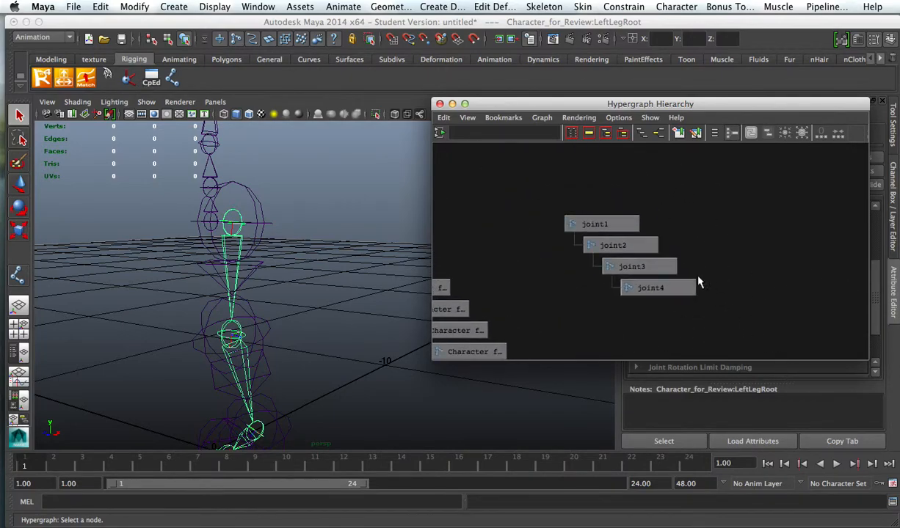
pyautogui.click(612, 225)
pyautogui.click(596, 245)
pyautogui.click(625, 267)
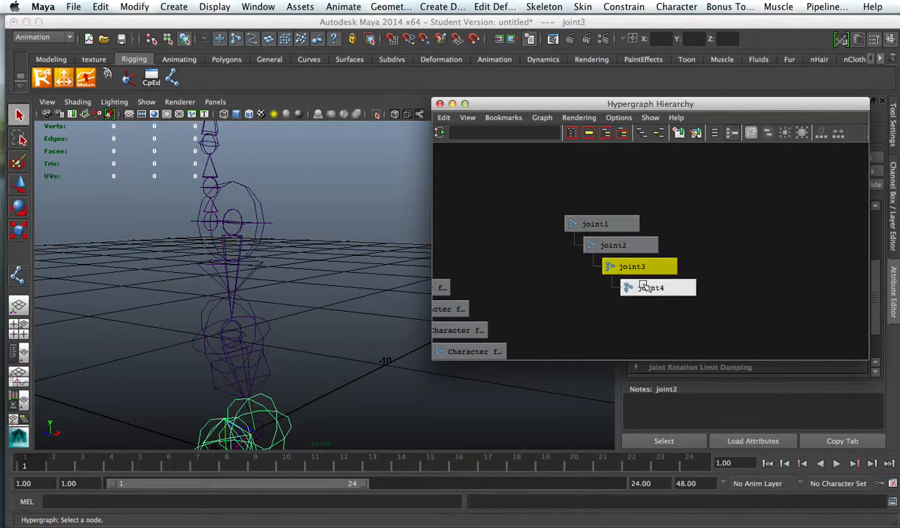
pyautogui.click(643, 287)
pyautogui.keyDown('alt'); pyautogui.moveTo(518, 248); pyautogui.dragTo(628, 199, button='middle'); pyautogui.keyUp('alt')
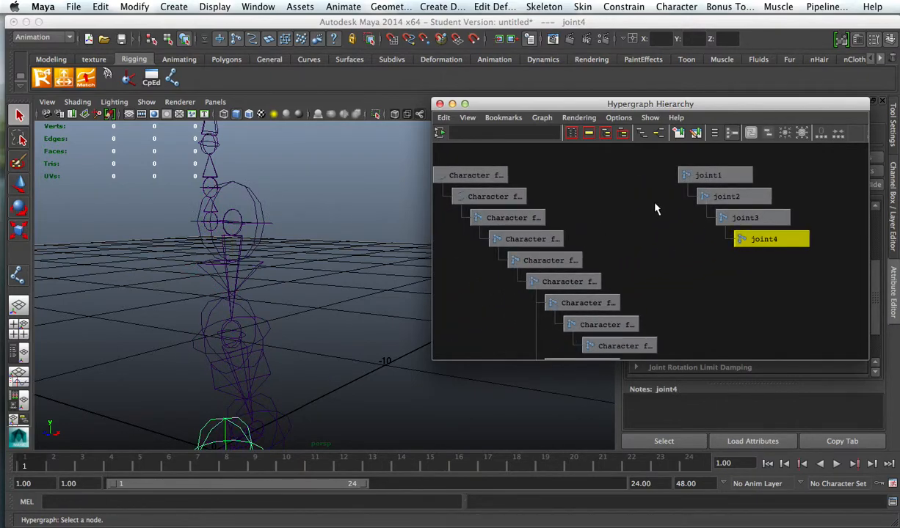
# Step: Delete the original LeftLegRoot joint with its child joints, keeping the newly drawn left leg chain
pyautogui.click(235, 229)
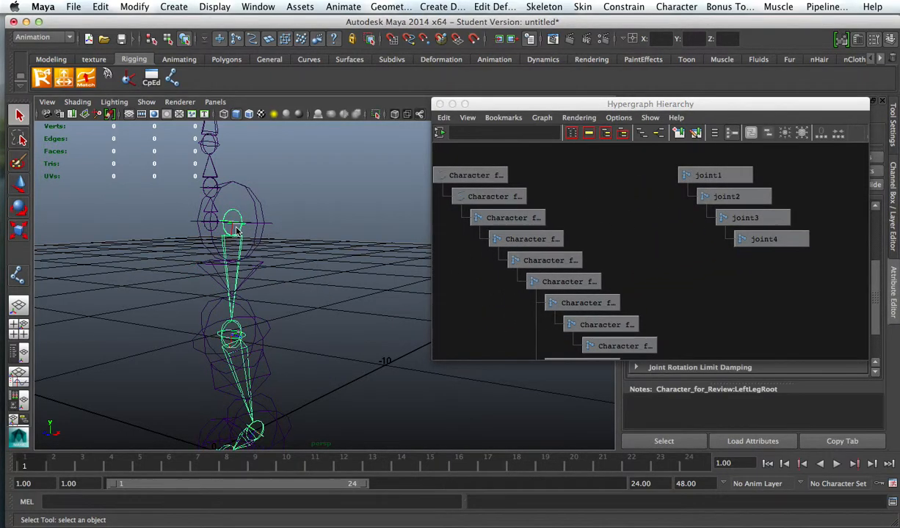
pyautogui.keyDown('alt'); pyautogui.moveTo(603, 258); pyautogui.dragTo(590, 190, button='middle'); pyautogui.keyUp('alt')
pyautogui.scroll(-4, 650, 252)
pyautogui.scroll(-3, 650, 257)
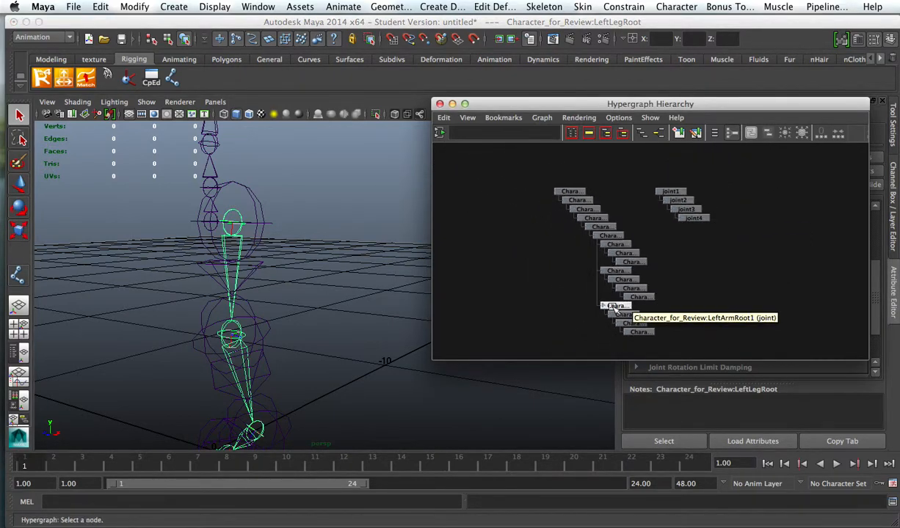
pyautogui.keyDown('alt'); pyautogui.moveTo(315, 259); pyautogui.dragTo(353, 234); pyautogui.keyUp('alt')
pyautogui.scroll(-3, 580, 231)
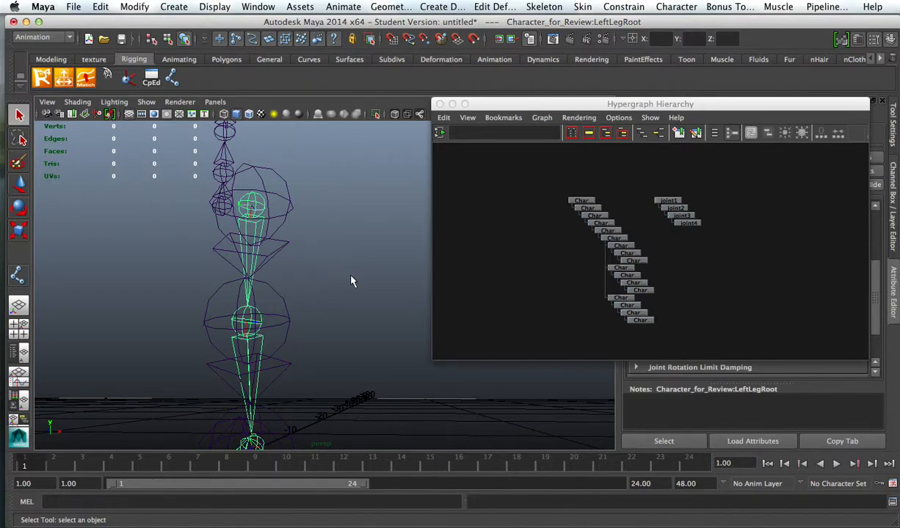
pyautogui.keyDown('alt'); pyautogui.moveTo(351, 281); pyautogui.dragTo(306, 281); pyautogui.keyUp('alt')
pyautogui.click(307, 285)
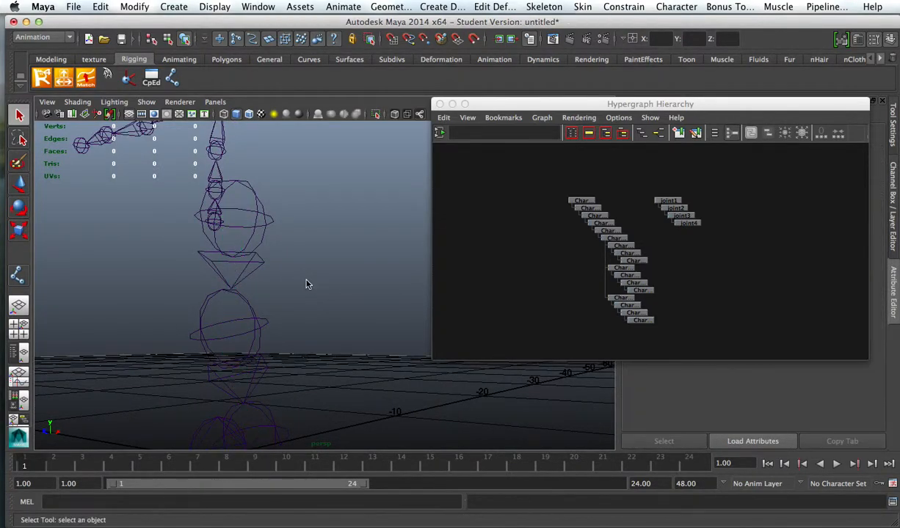
# Step: Select joint1 at the left hip, minimize the Hypergraph Hierarchy window, and set the joint's radius to 0.3
pyautogui.keyDown('alt'); pyautogui.moveTo(317, 262); pyautogui.dragTo(287, 238); pyautogui.keyUp('alt')
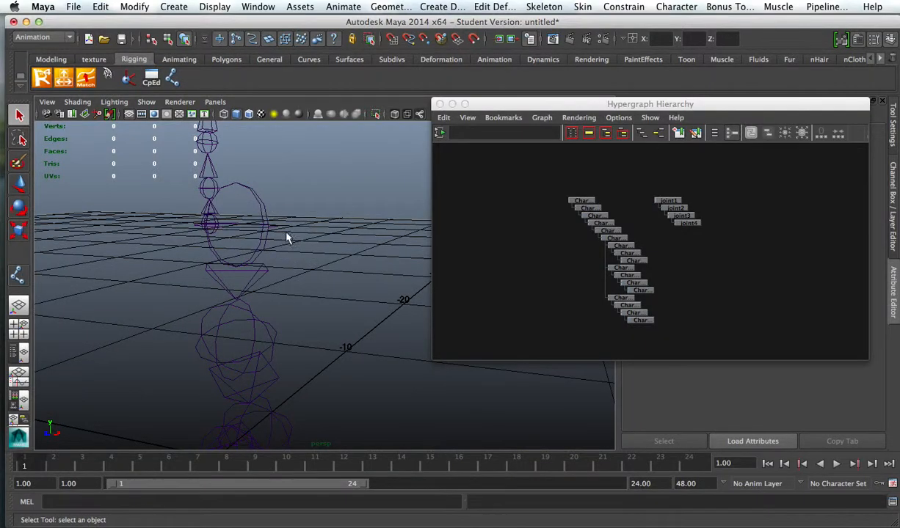
pyautogui.click(265, 225)
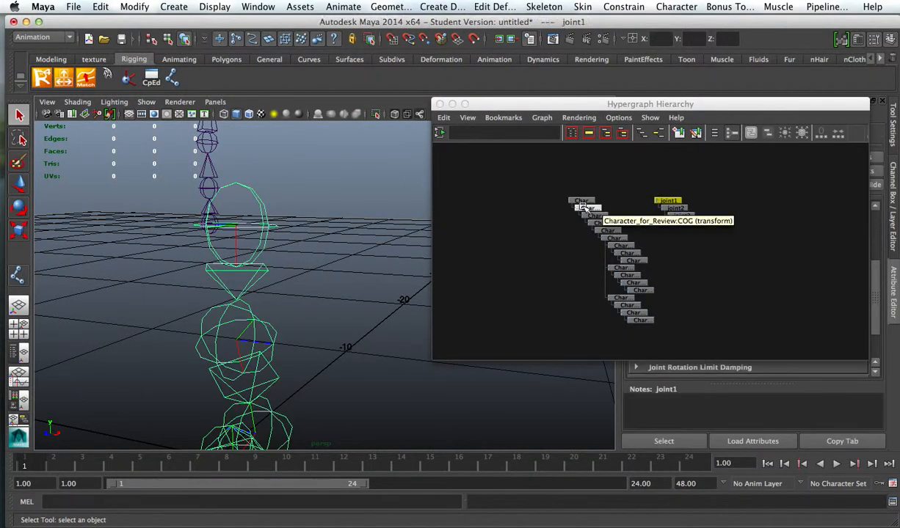
pyautogui.click(452, 103)
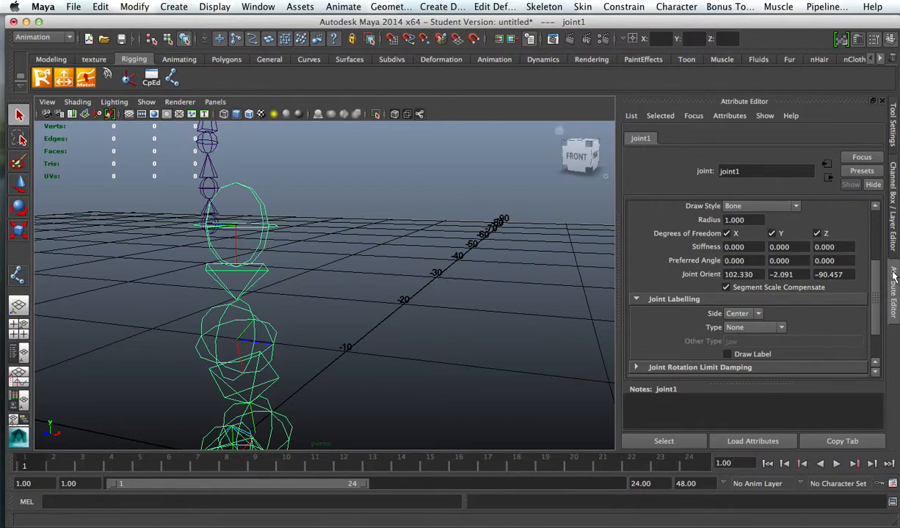
pyautogui.scroll(3, 734, 234)
pyautogui.scroll(-5, 761, 251)
pyautogui.scroll(4, 733, 285)
pyautogui.click(746, 294)
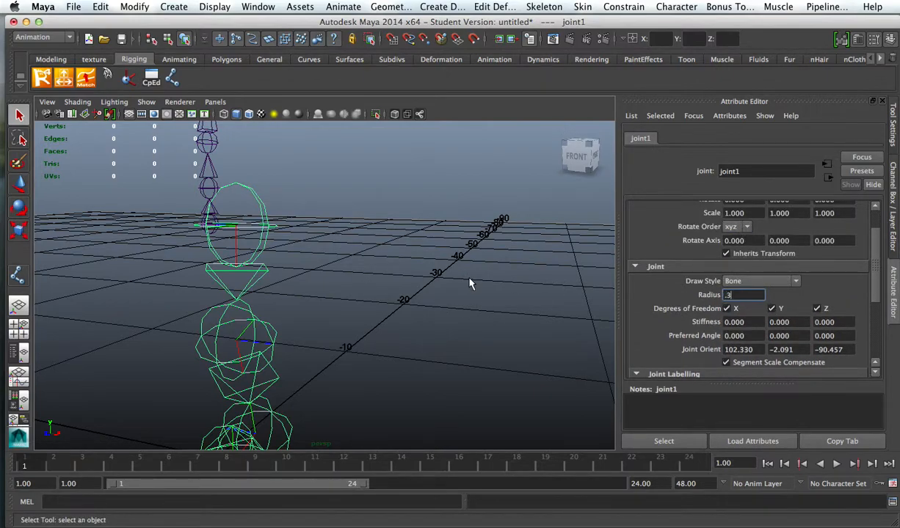
pyautogui.press('Return')
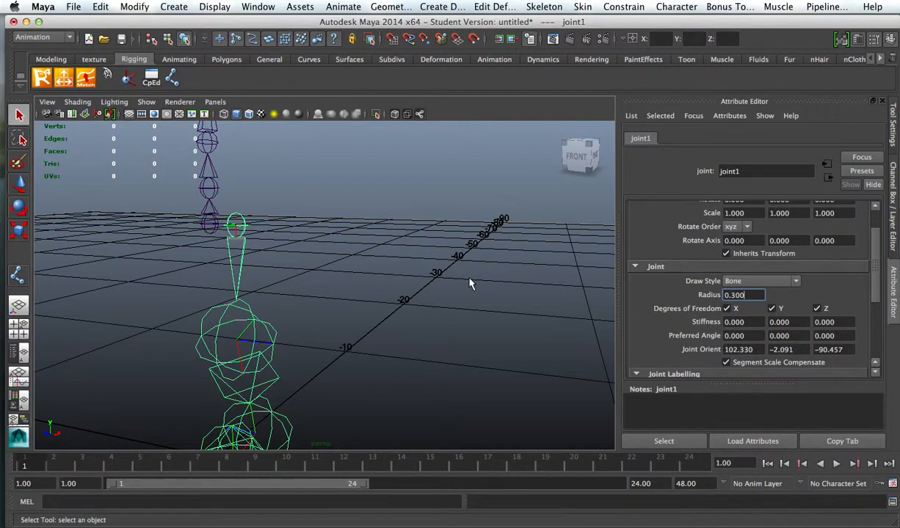
# Step: Set the radius of joint2 at the knee and joint3 at the ankle to 0.3
pyautogui.click(246, 317)
pyautogui.click(258, 326)
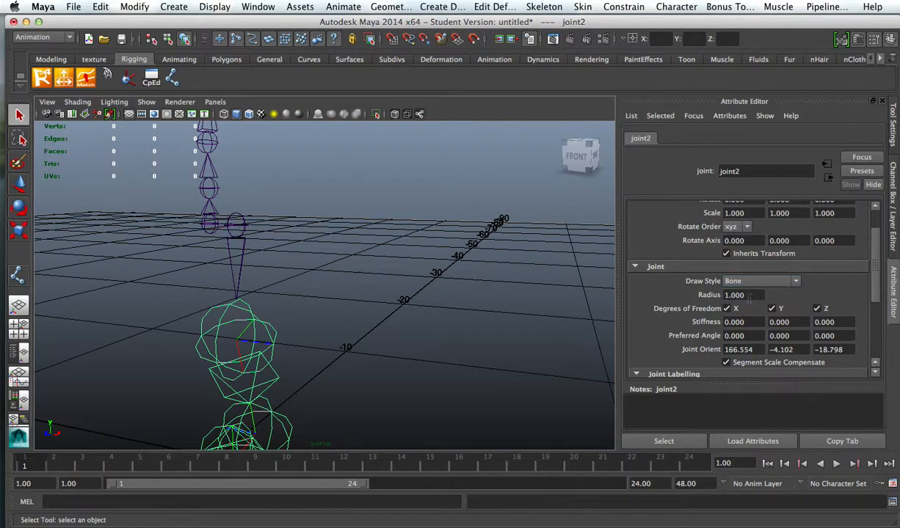
pyautogui.write('.3')
pyautogui.press('Return')
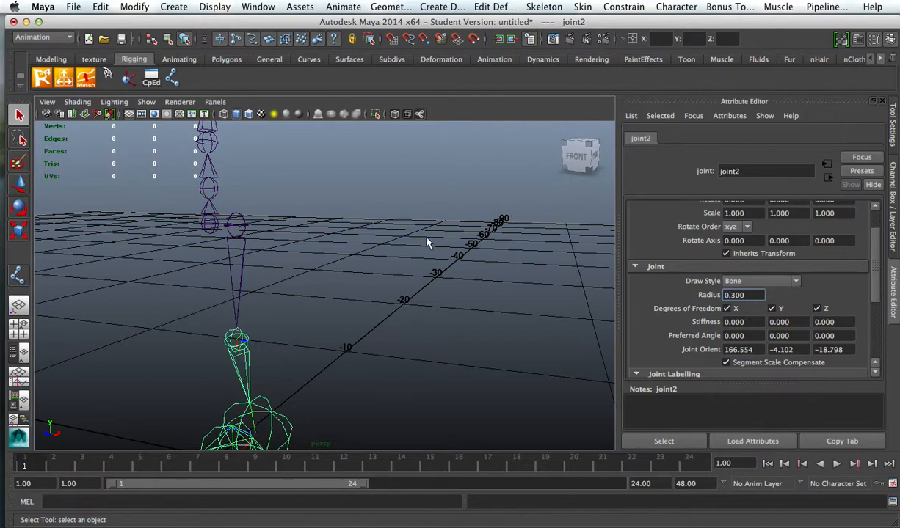
pyautogui.keyDown('alt'); pyautogui.moveTo(426, 224); pyautogui.dragTo(403, 135, button='middle'); pyautogui.keyUp('alt')
pyautogui.click(294, 305)
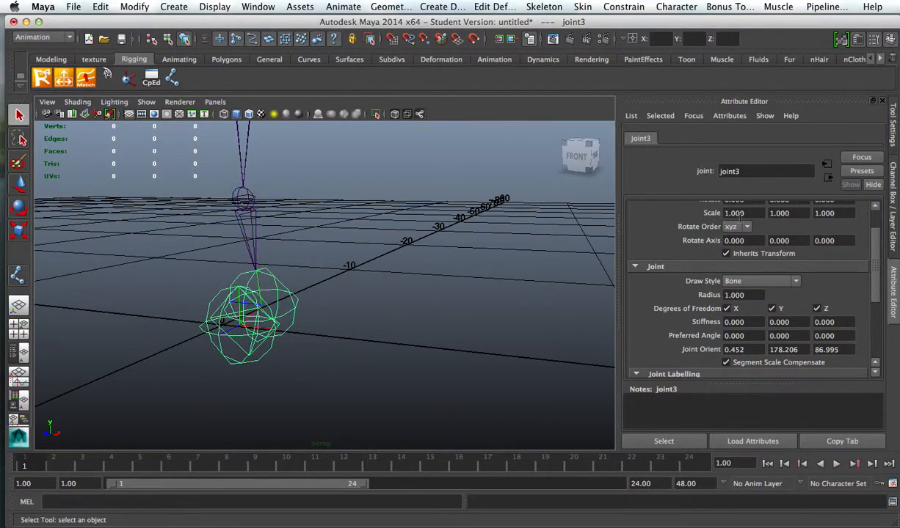
pyautogui.write('.3')
pyautogui.press('Return')
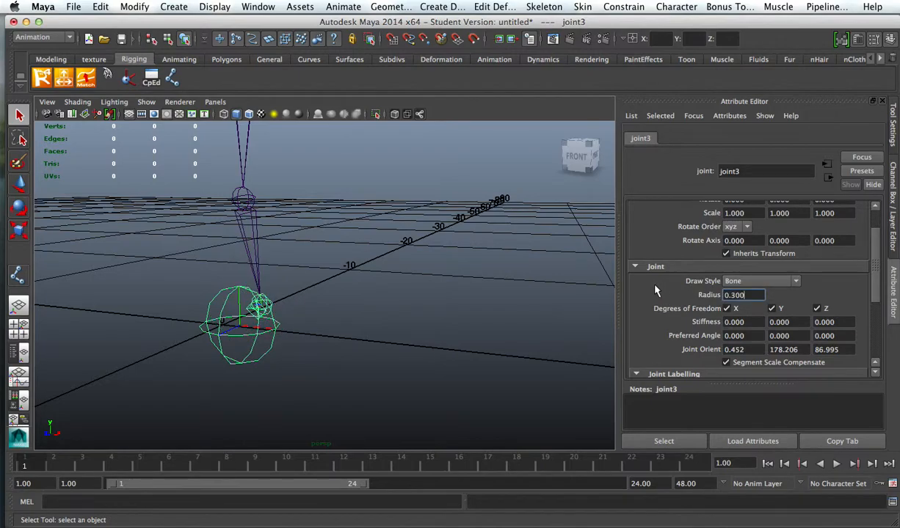
# Step: Set the radius of joint4, the end joint at the left toe, to 0.3
pyautogui.click(271, 319)
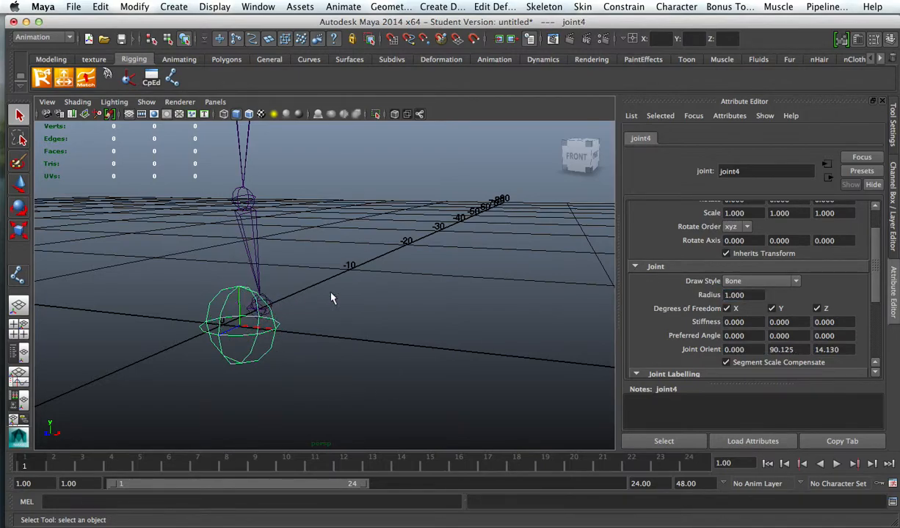
pyautogui.click(743, 295)
pyautogui.write('.3')
pyautogui.press('Return')
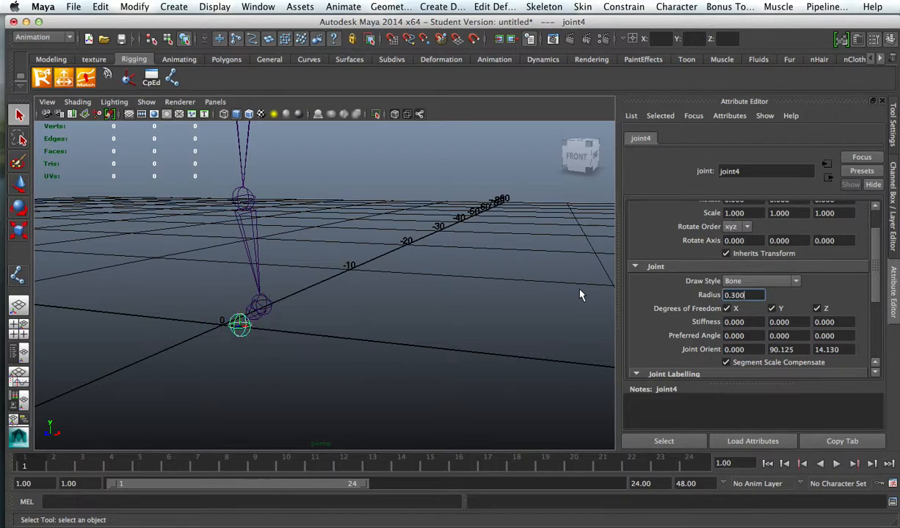
# Step: Check the translation channels of joint1, joint2 and joint4 in the left leg chain, ending with joint1 at the hip selected
pyautogui.click(450, 292)
pyautogui.moveTo(307, 263)
pyautogui.keyDown('alt'); pyautogui.mouseDown()
pyautogui.moveTo(439, 279)
pyautogui.moveTo(333, 210)
pyautogui.moveTo(389, 277)
pyautogui.moveTo(307, 267)
pyautogui.mouseUp(); pyautogui.keyUp('alt')
pyautogui.click(300, 253)
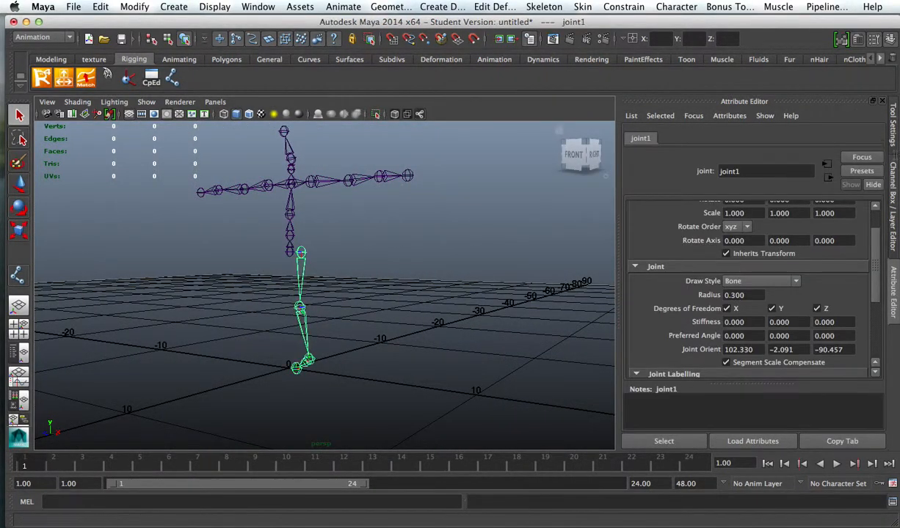
pyautogui.click(893, 141)
pyautogui.click(894, 172)
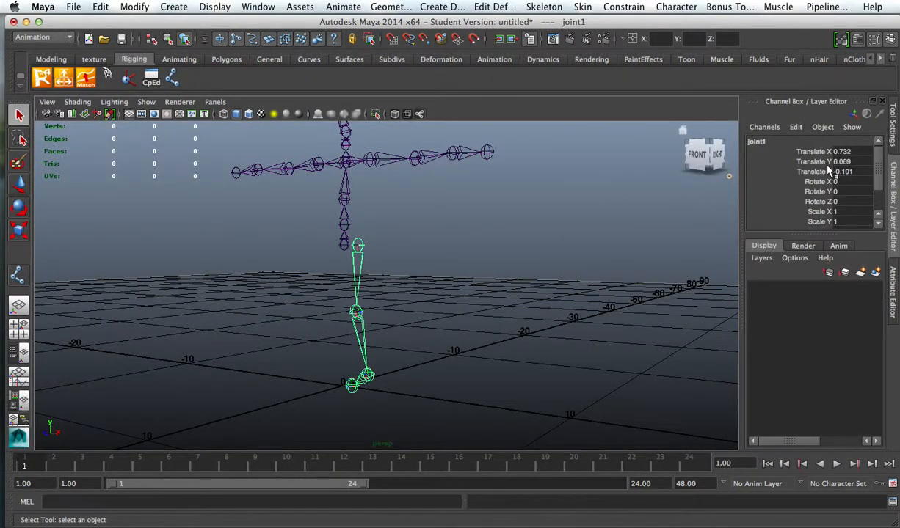
pyautogui.click(357, 313)
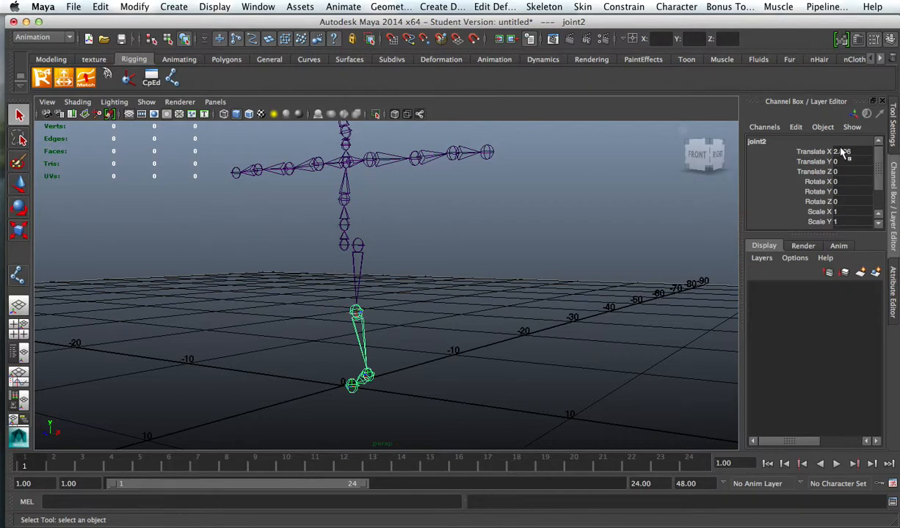
pyautogui.click(358, 361)
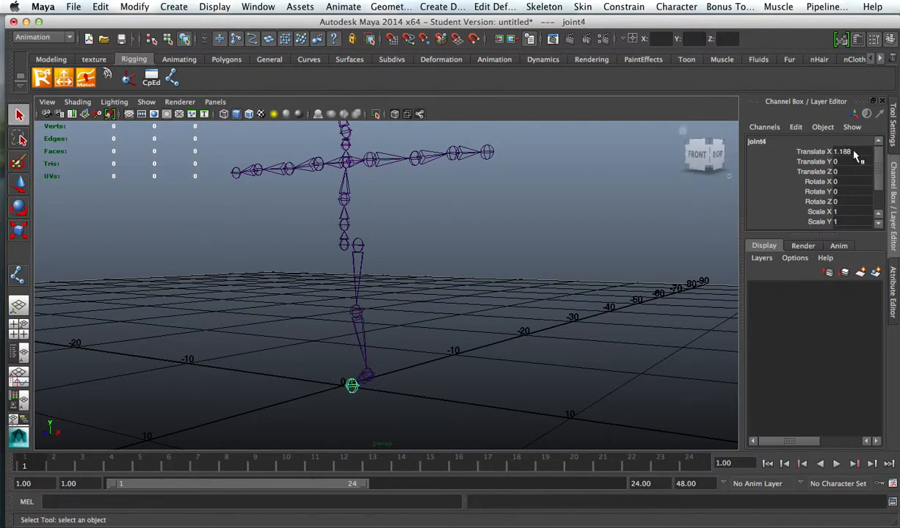
pyautogui.click(477, 263)
pyautogui.keyDown('alt'); pyautogui.moveTo(477, 262); pyautogui.dragTo(565, 314); pyautogui.keyUp('alt')
pyautogui.click(372, 210)
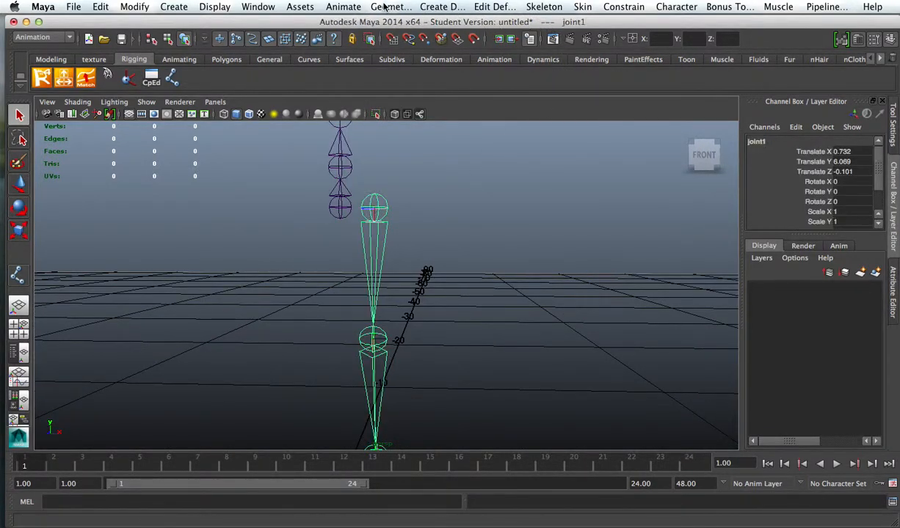
pyautogui.click(42, 37)
pyautogui.click(34, 43)
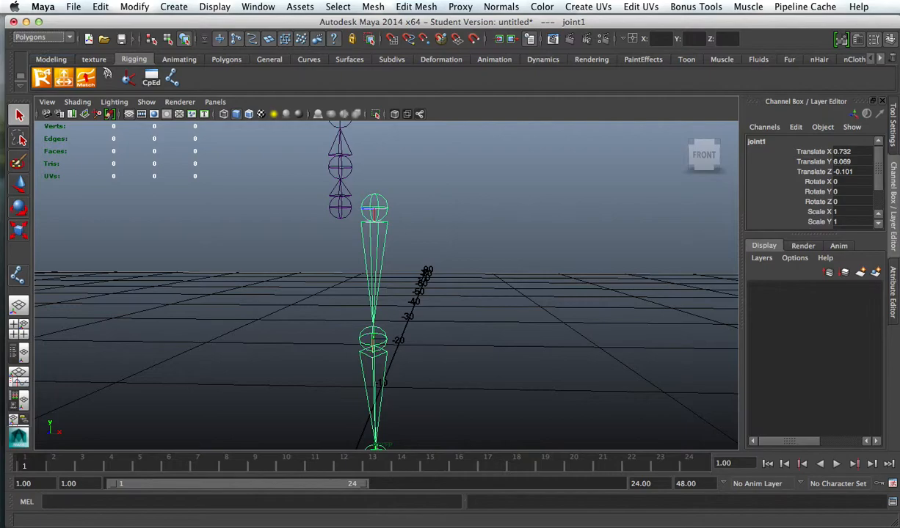
pyautogui.click(409, 9)
pyautogui.moveTo(373, 7)
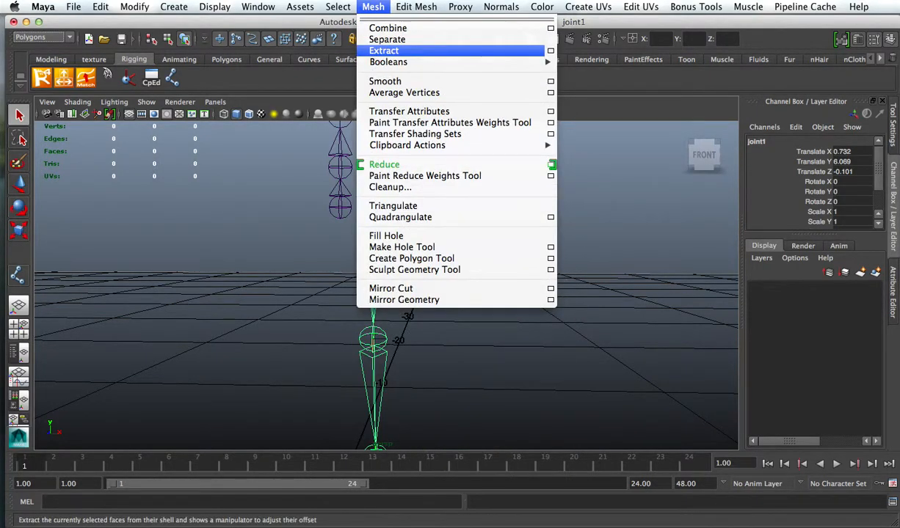
pyautogui.moveTo(421, 8)
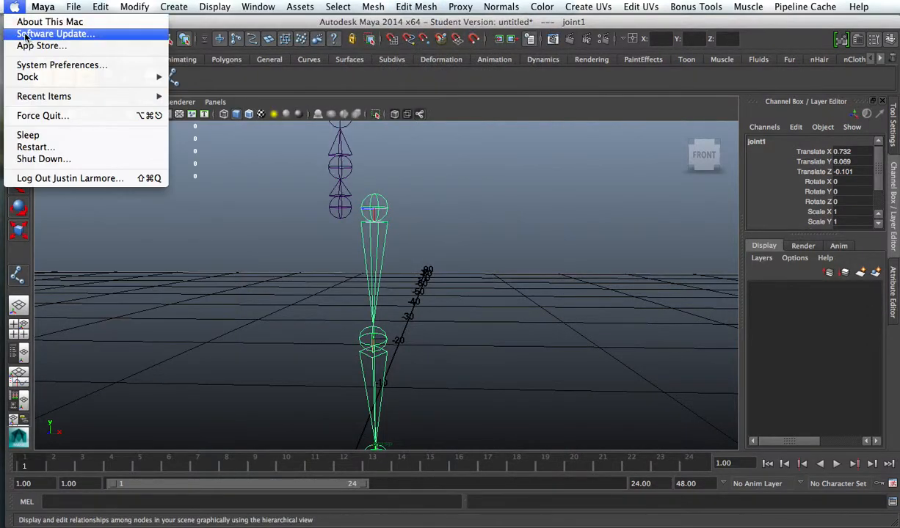
pyautogui.click(15, 6)
pyautogui.click(42, 37)
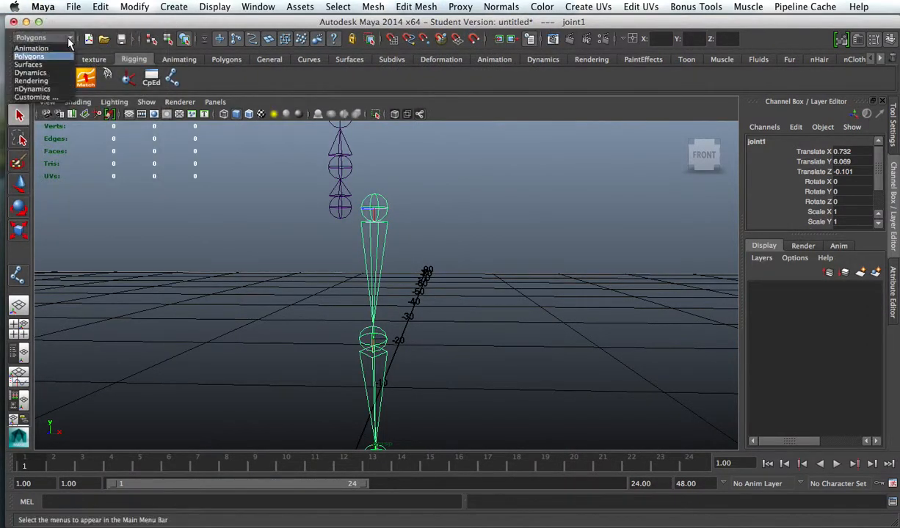
pyautogui.click(37, 48)
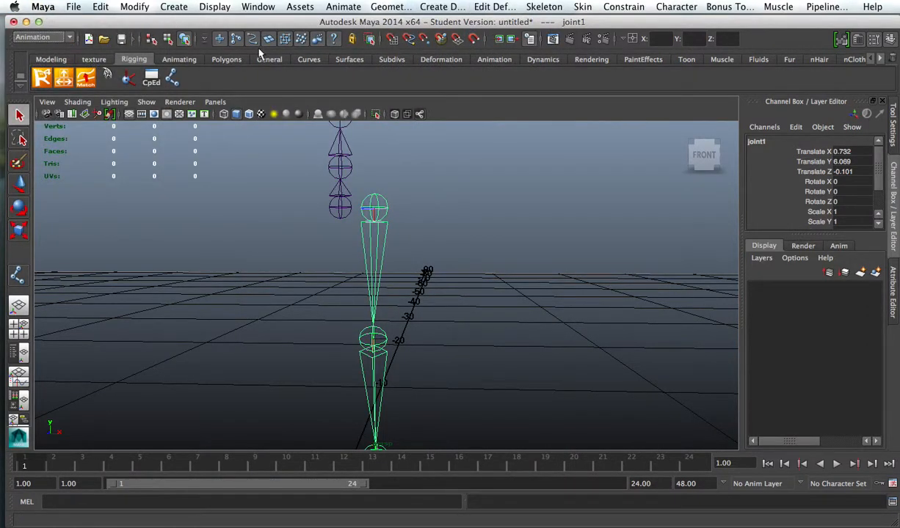
# Step: Mirror the left leg joint chain across YZ with the Behavior function, and close the mirror options
pyautogui.click(543, 6)
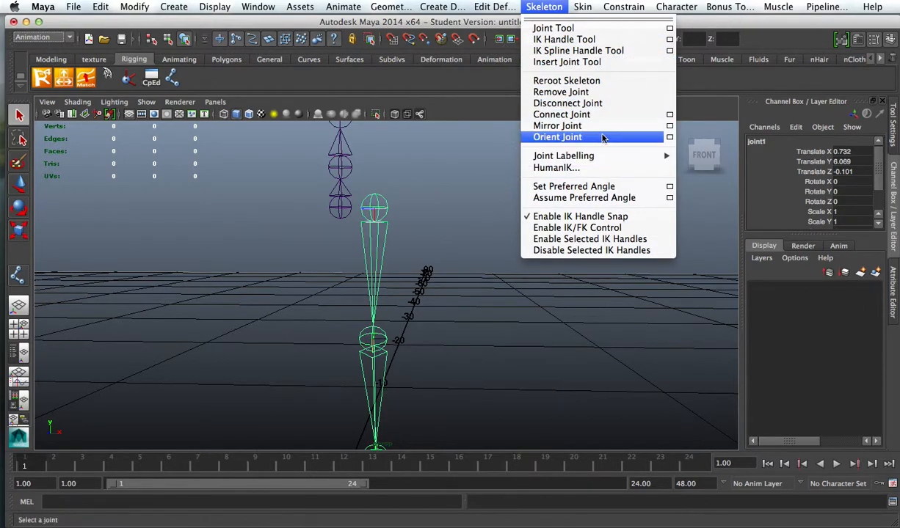
pyautogui.click(669, 126)
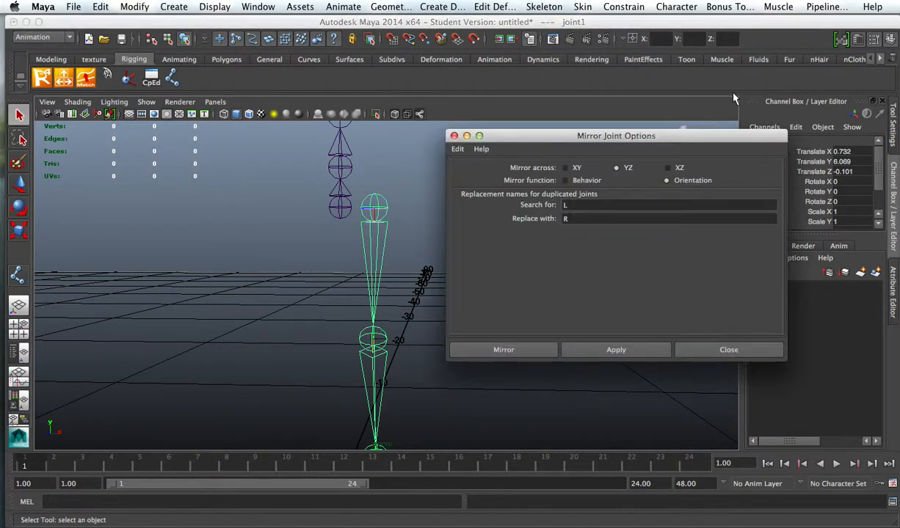
pyautogui.moveTo(649, 137); pyautogui.dragTo(725, 75)
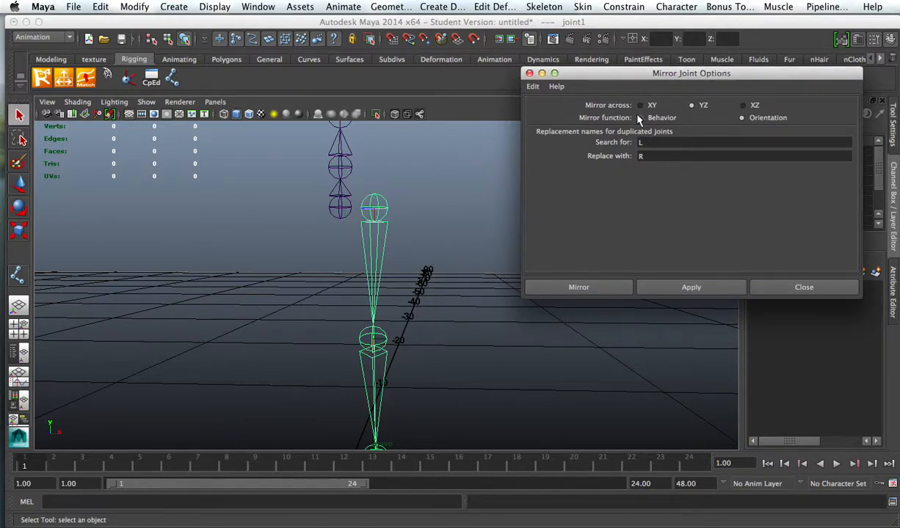
pyautogui.click(645, 287)
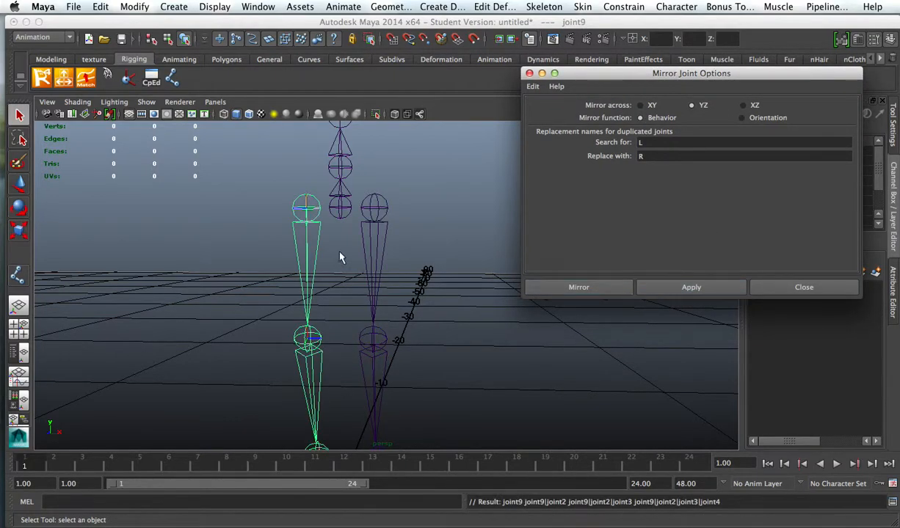
pyautogui.keyDown('alt'); pyautogui.moveTo(452, 273); pyautogui.dragTo(364, 288); pyautogui.keyUp('alt')
pyautogui.click(777, 287)
# Step: Parent the left and right hip joints, joint1 and joint9, to the spine's Root joint
pyautogui.keyDown('alt'); pyautogui.moveTo(564, 297); pyautogui.dragTo(456, 267); pyautogui.keyUp('alt')
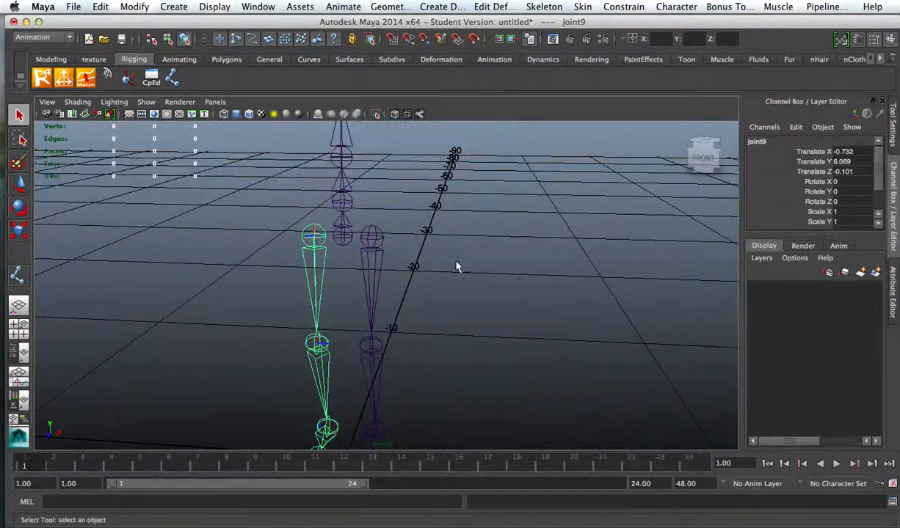
pyautogui.click(372, 238)
pyautogui.click(342, 237)
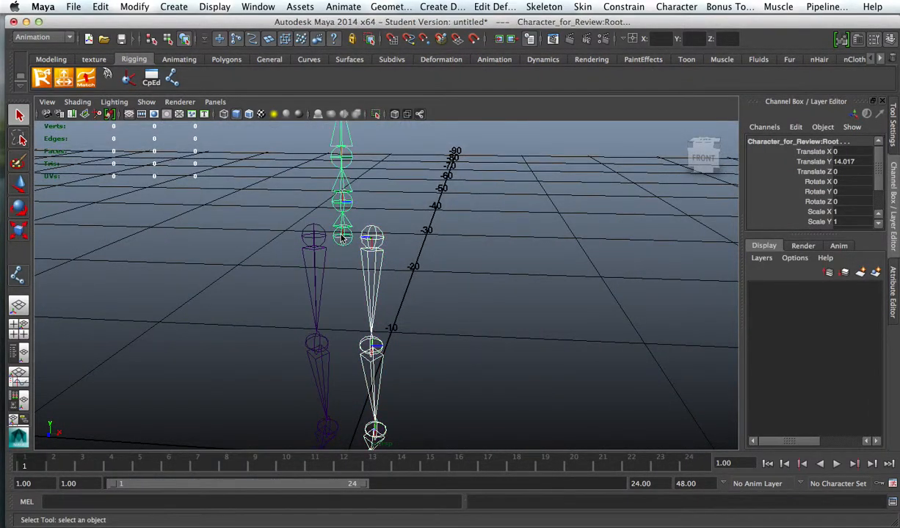
pyautogui.press('p')
pyautogui.click(312, 236)
pyautogui.keyDown('shift'); pyautogui.click(340, 236); pyautogui.keyUp('shift')
pyautogui.press('p')
pyautogui.keyDown('alt'); pyautogui.moveTo(485, 240); pyautogui.dragTo(404, 243); pyautogui.keyUp('alt')
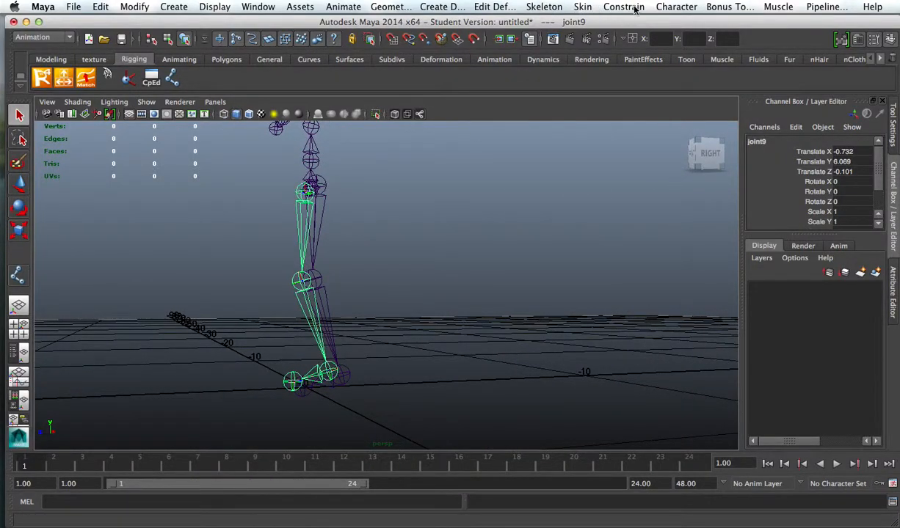
# Step: Start the IK Handle Tool with its current solver set to Character_for_Review:ikRPsolver
pyautogui.click(549, 8)
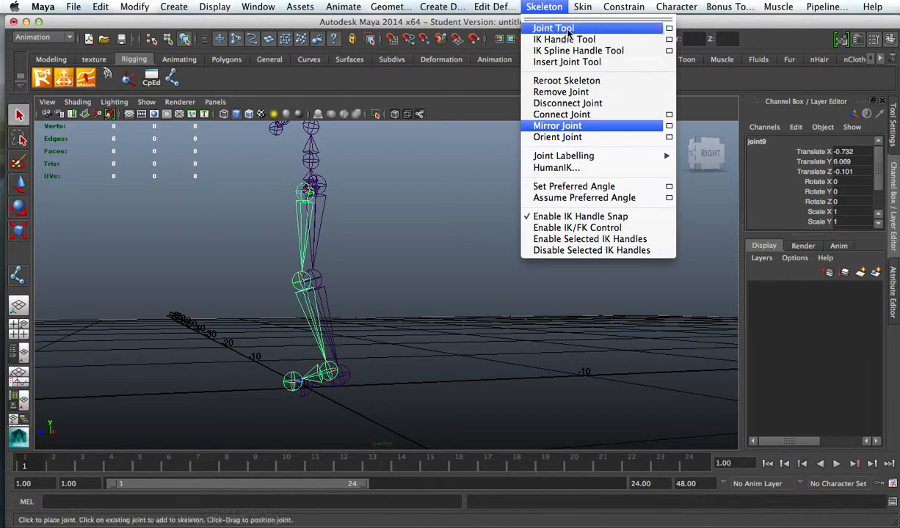
pyautogui.click(669, 40)
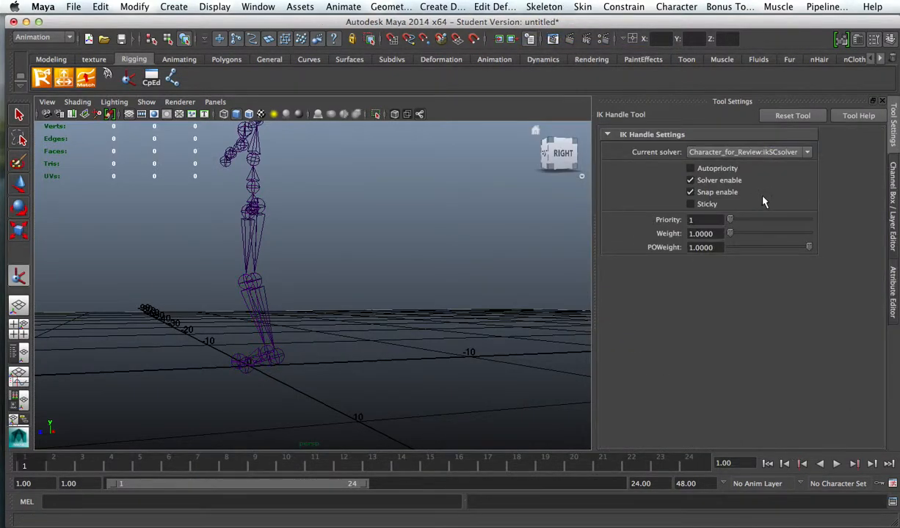
pyautogui.click(803, 153)
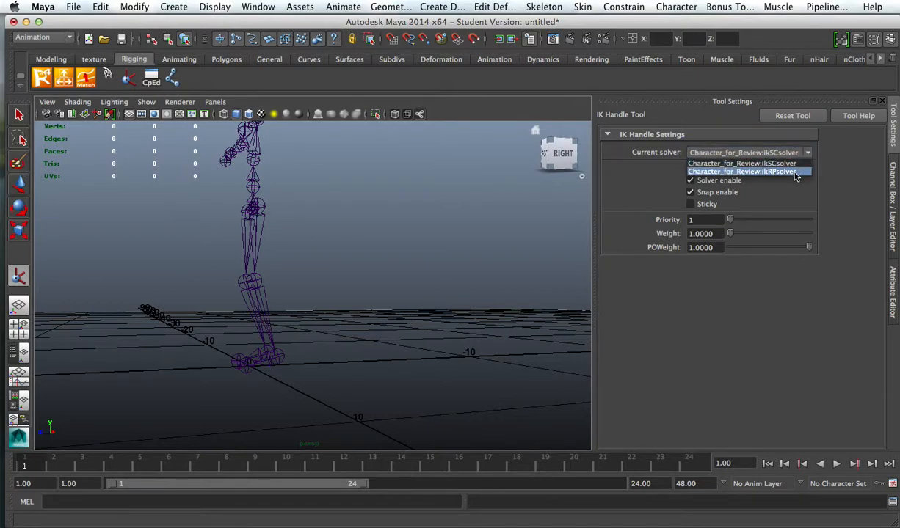
pyautogui.click(624, 81)
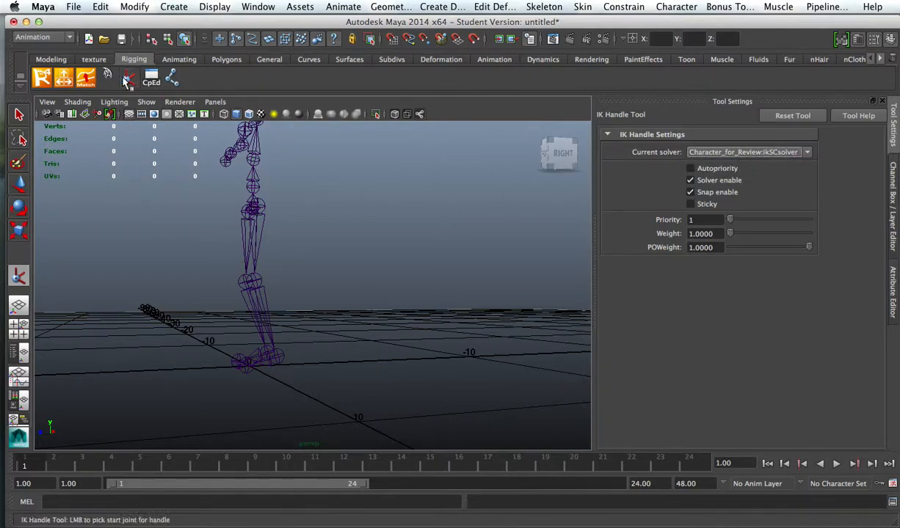
pyautogui.click(806, 153)
pyautogui.click(798, 173)
# Step: Create IK handles from hip to ankle on the left leg and on the right leg
pyautogui.keyDown('alt'); pyautogui.moveTo(274, 255); pyautogui.dragTo(286, 203); pyautogui.keyUp('alt')
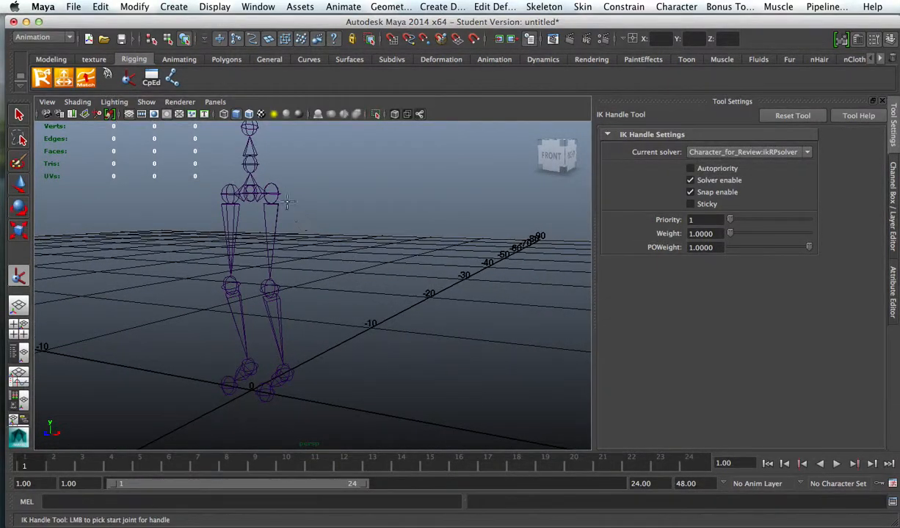
pyautogui.click(273, 193)
pyautogui.click(288, 365)
pyautogui.keyDown('alt'); pyautogui.moveTo(305, 364); pyautogui.dragTo(398, 308); pyautogui.keyUp('alt')
pyautogui.press('y')
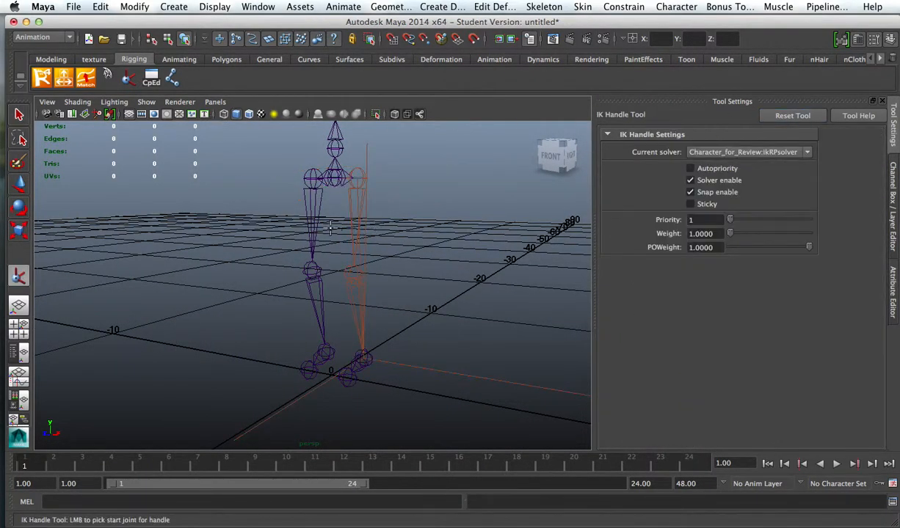
pyautogui.click(312, 178)
pyautogui.click(328, 352)
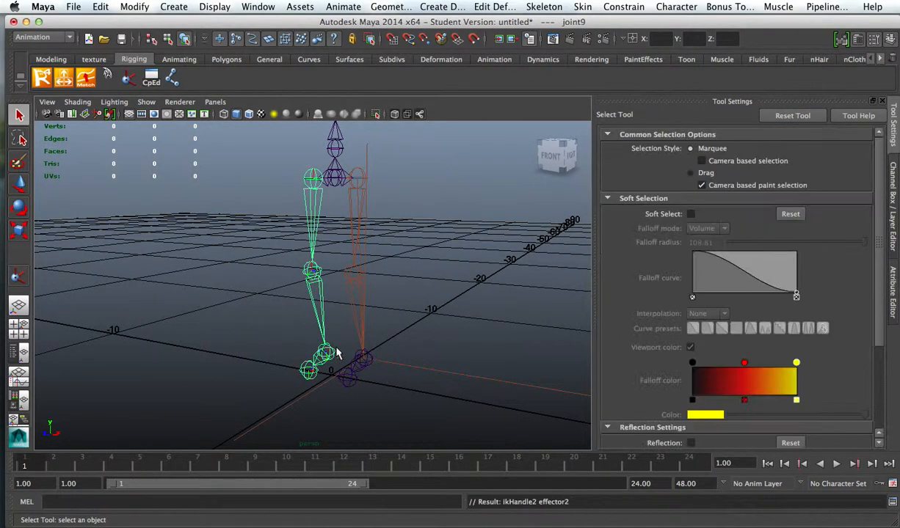
# Step: Restart the IK Handle Tool and switch its current solver to Character_for_Review:ikSCsolver
pyautogui.keyDown('alt'); pyautogui.moveTo(337, 357); pyautogui.dragTo(518, 328); pyautogui.keyUp('alt')
pyautogui.keyDown('alt'); pyautogui.moveTo(485, 259); pyautogui.dragTo(376, 255); pyautogui.keyUp('alt')
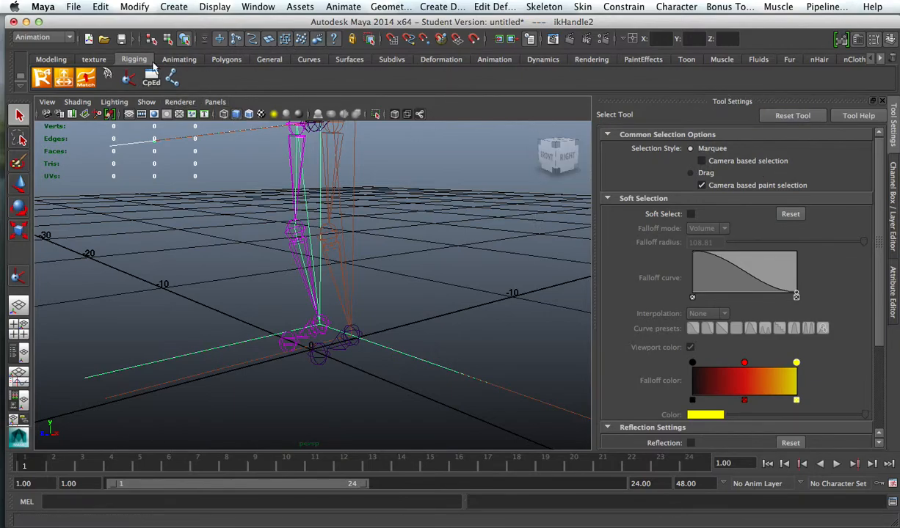
pyautogui.click(129, 80)
pyautogui.click(742, 152)
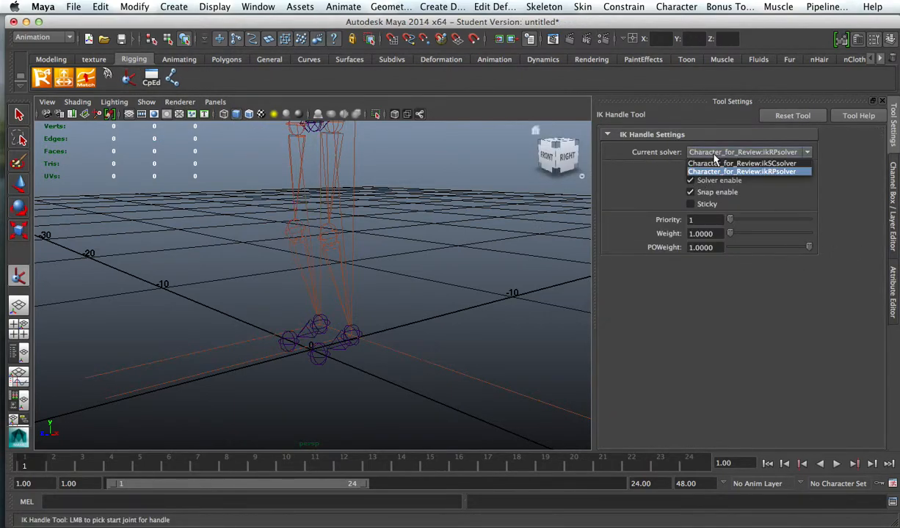
pyautogui.click(736, 169)
# Step: Create IK handles from the ankle joint to the toe joint on the left foot and on the right foot
pyautogui.keyDown('alt'); pyautogui.moveTo(514, 289); pyautogui.dragTo(569, 219, button='middle'); pyautogui.keyUp('alt')
pyautogui.scroll(3, 469, 268)
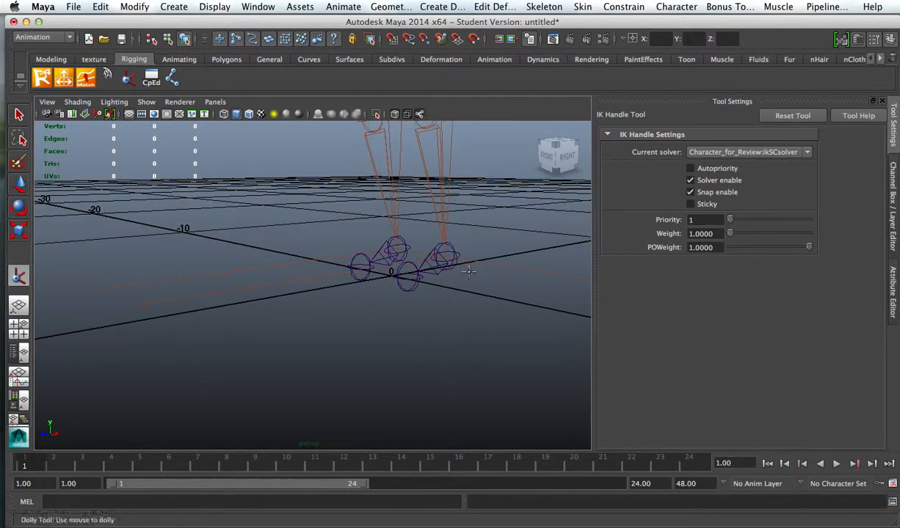
pyautogui.keyDown('alt'); pyautogui.moveTo(468, 269); pyautogui.dragTo(450, 288); pyautogui.keyUp('alt')
pyautogui.click(446, 278)
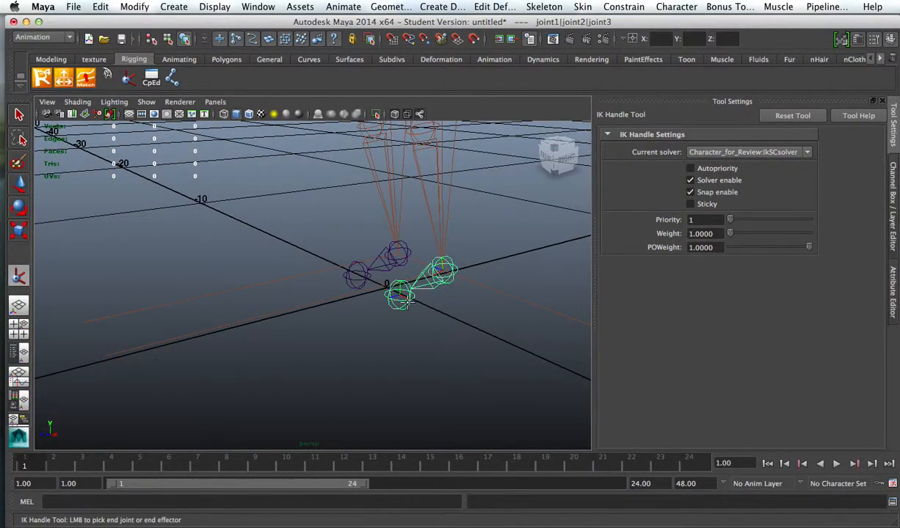
pyautogui.click(402, 297)
pyautogui.press('y')
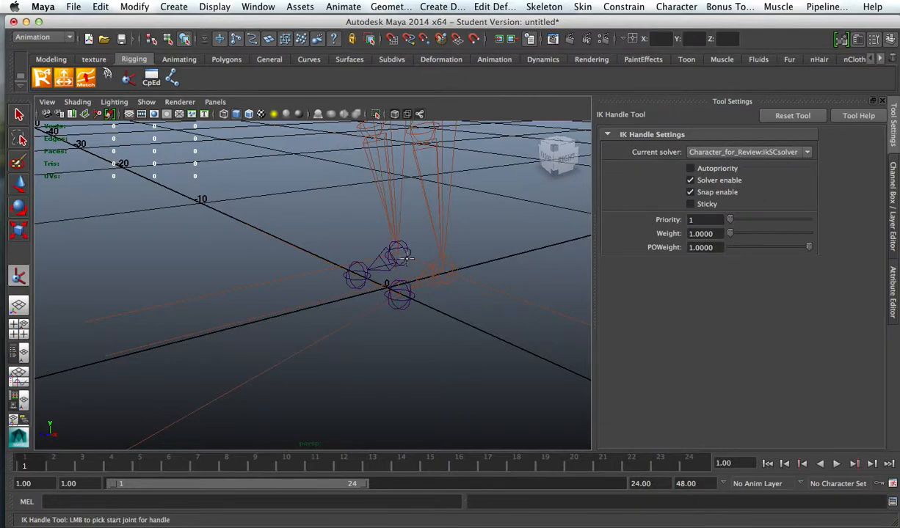
pyautogui.click(400, 256)
pyautogui.click(356, 278)
pyautogui.press('y')
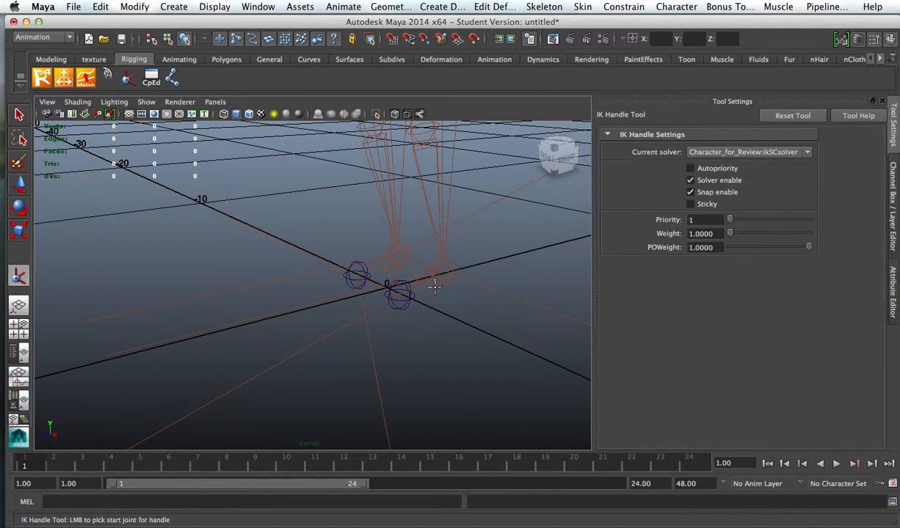
# Step: Test the right leg's hip-to-ankle IK handle by moving it with the Move Tool, and undo the move
pyautogui.scroll(-5, 404, 272)
pyautogui.keyDown('alt'); pyautogui.moveTo(401, 272); pyautogui.dragTo(458, 270); pyautogui.keyUp('alt')
pyautogui.keyDown('alt'); pyautogui.moveTo(467, 262); pyautogui.dragTo(469, 302, button='middle'); pyautogui.keyUp('alt')
pyautogui.keyDown('alt'); pyautogui.moveTo(480, 301); pyautogui.dragTo(558, 301, button='right'); pyautogui.keyUp('alt')
pyautogui.moveTo(494, 297)
pyautogui.keyDown('alt'); pyautogui.mouseDown()
pyautogui.moveTo(599, 295)
pyautogui.moveTo(485, 314)
pyautogui.mouseUp(); pyautogui.keyUp('alt')
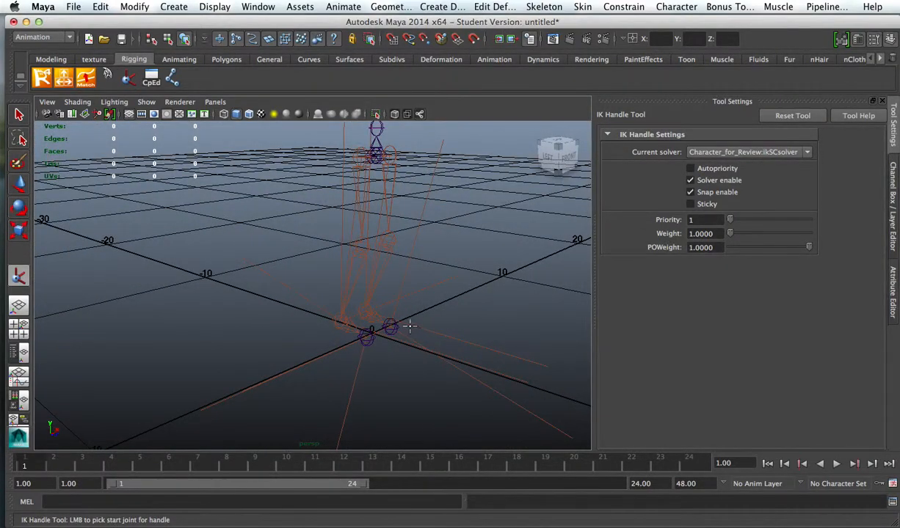
pyautogui.press('w')
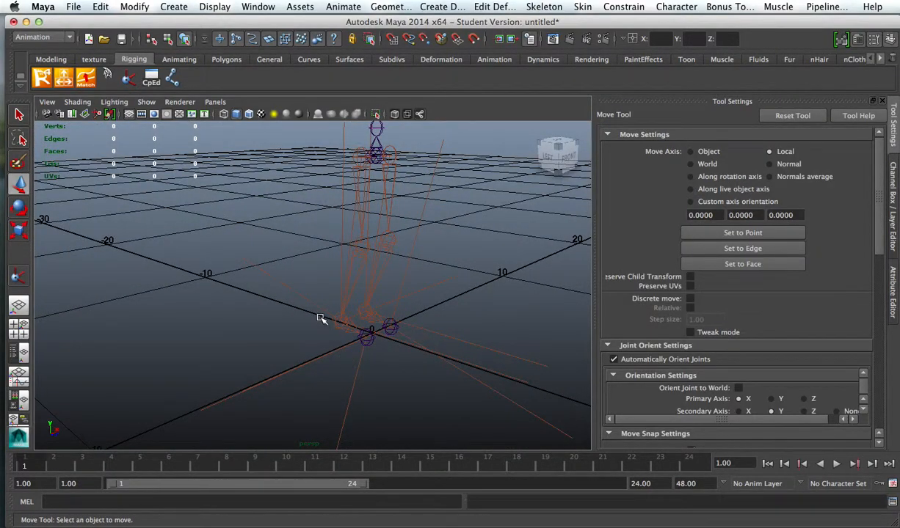
pyautogui.click(430, 286)
pyautogui.moveTo(339, 285); pyautogui.dragTo(314, 286)
pyautogui.press('z')
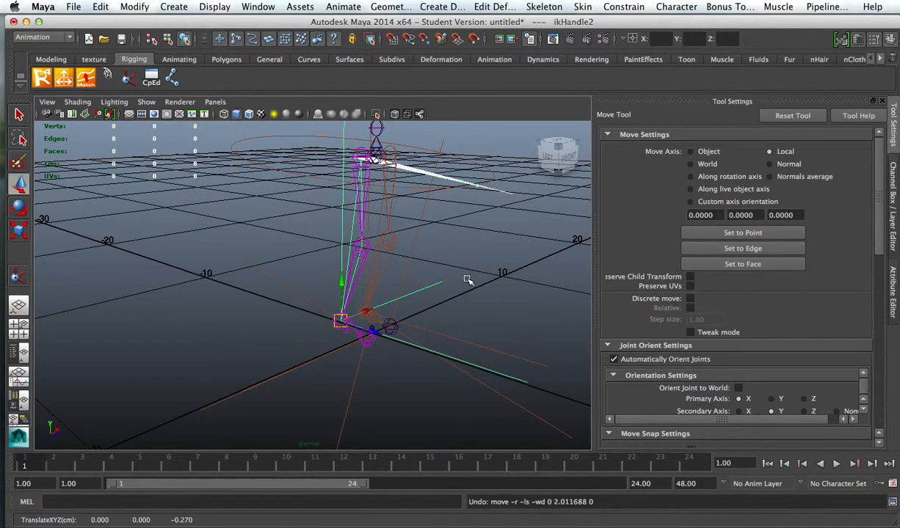
# Step: Create a NURBS circle on the grid beside the left foot
pyautogui.click(468, 279)
pyautogui.keyDown('alt'); pyautogui.moveTo(488, 279); pyautogui.dragTo(313, 291); pyautogui.keyUp('alt')
pyautogui.keyDown('alt'); pyautogui.moveTo(368, 307); pyautogui.dragTo(421, 322); pyautogui.keyUp('alt')
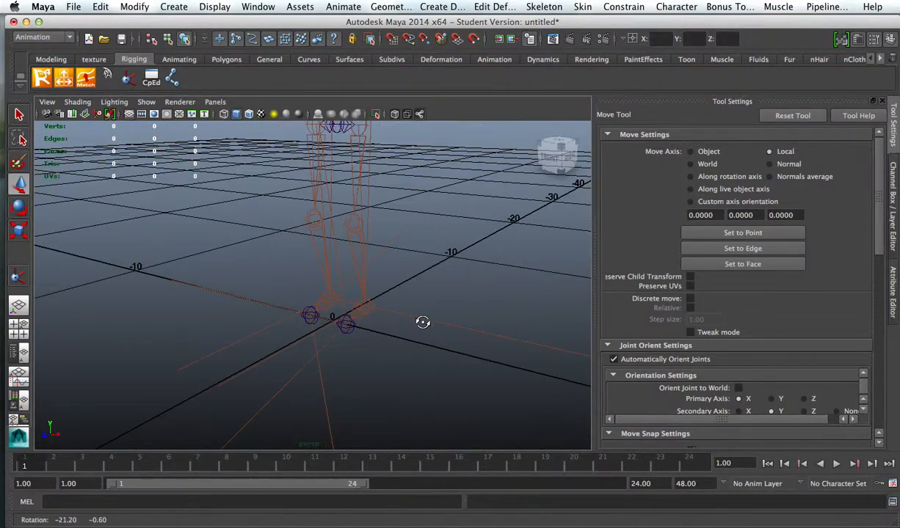
pyautogui.click(169, 8)
pyautogui.moveTo(213, 6)
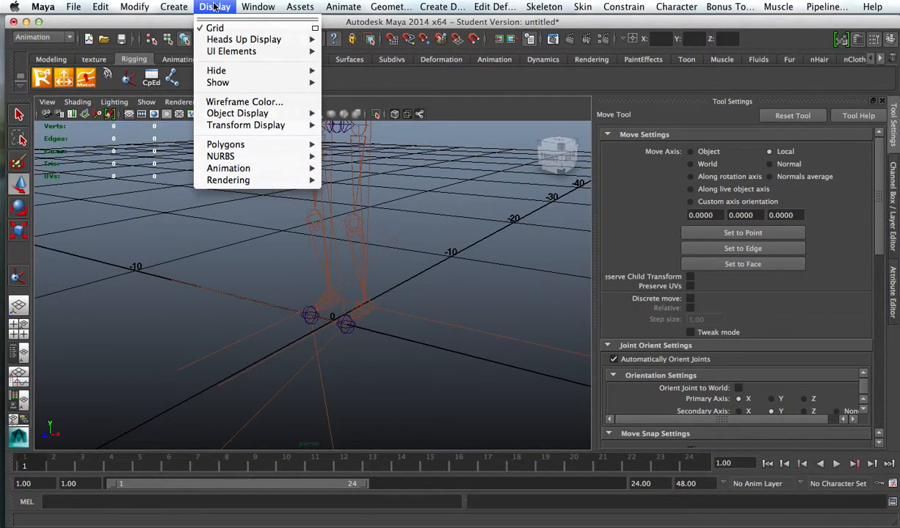
pyautogui.moveTo(181, 8)
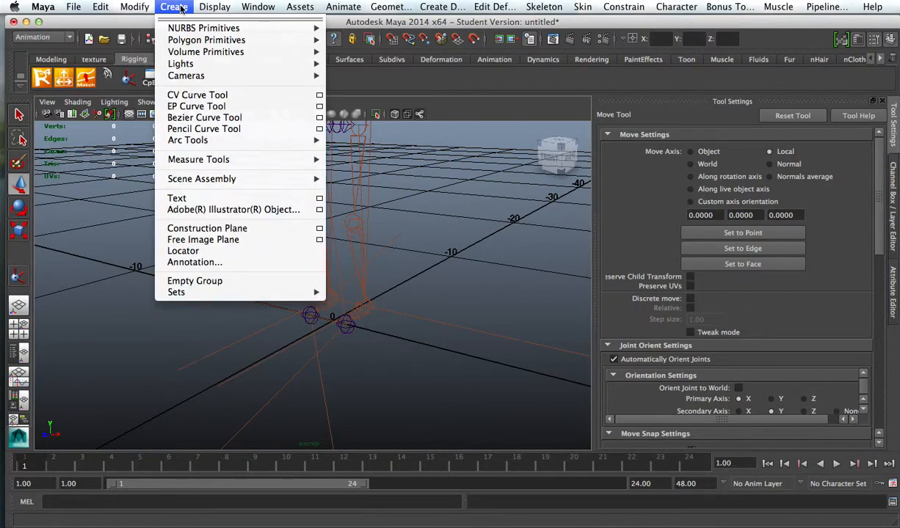
pyautogui.moveTo(242, 28)
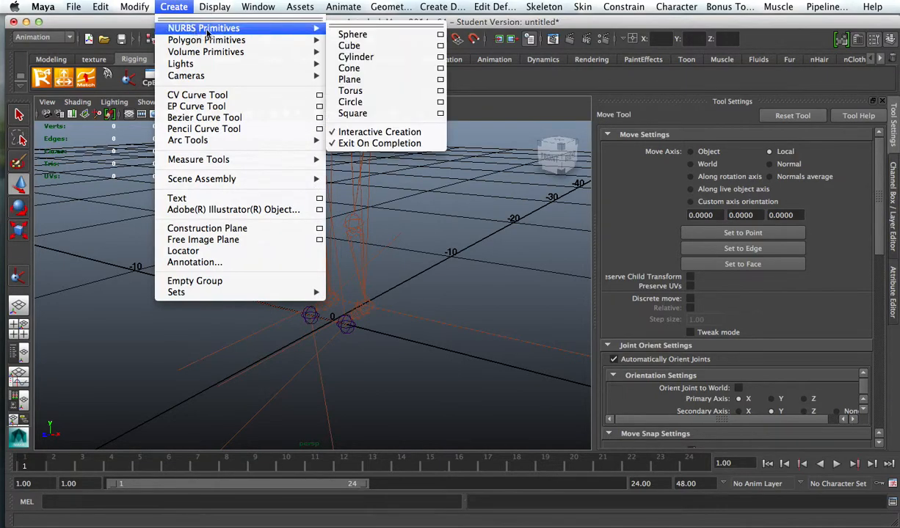
pyautogui.click(393, 102)
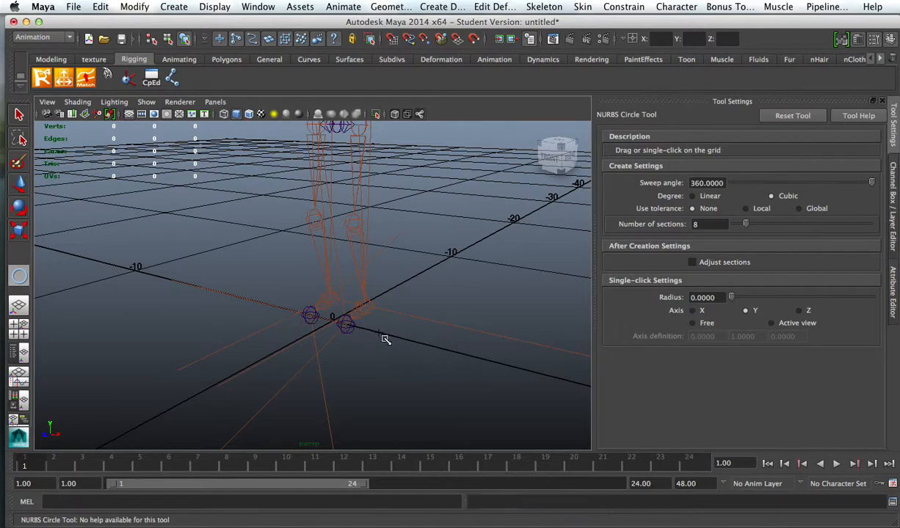
pyautogui.click(373, 332)
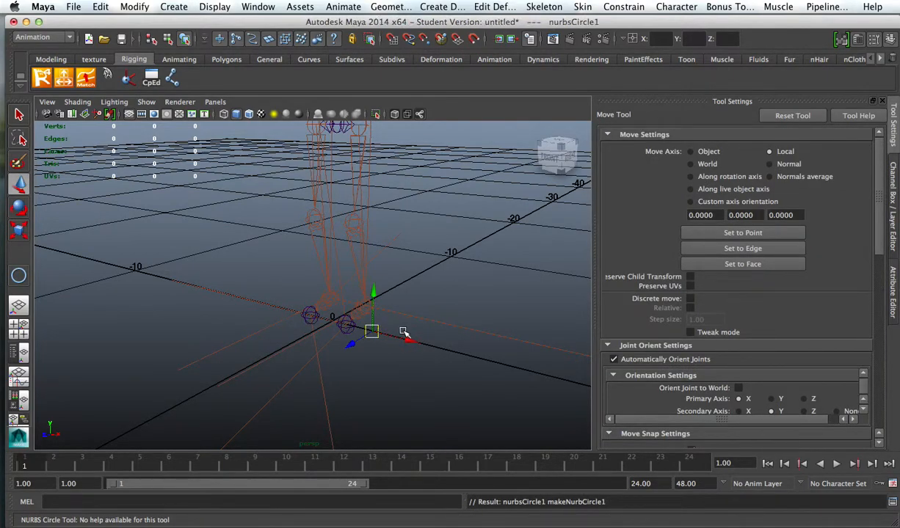
# Step: Try to enlarge the new NURBS circle by scaling it uniformly
pyautogui.press('r')
pyautogui.moveTo(374, 332); pyautogui.dragTo(388, 334)
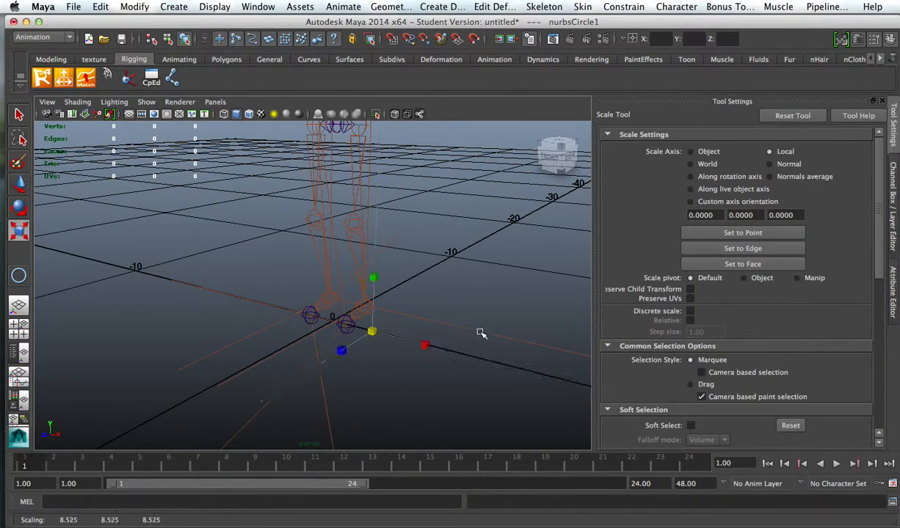
pyautogui.press('f')
pyautogui.scroll(10, 378, 317)
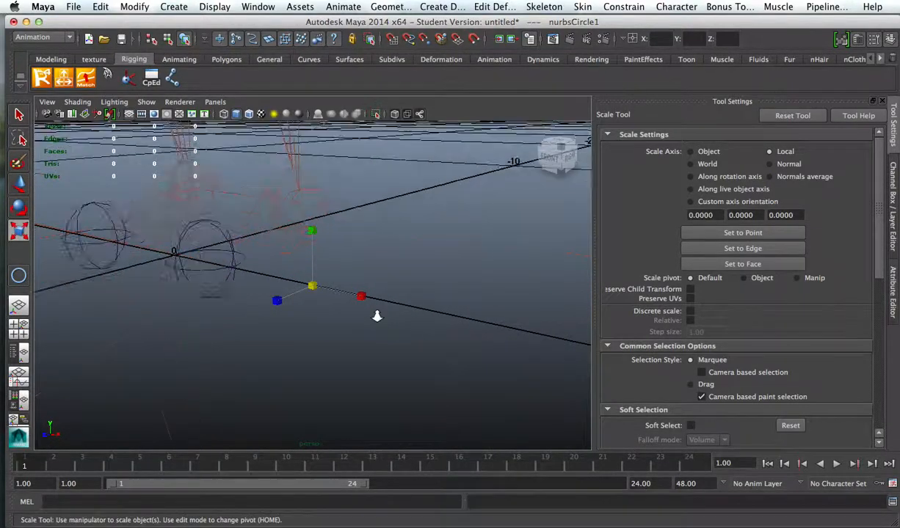
pyautogui.scroll(-10, 371, 314)
pyautogui.moveTo(312, 288); pyautogui.dragTo(539, 279)
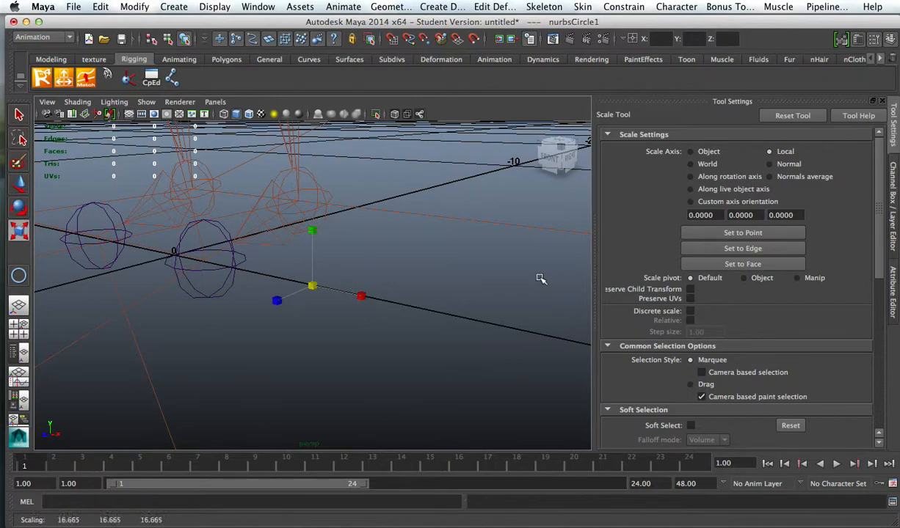
# Step: Cancel saving the student-version file and remove the scaled circle
pyautogui.press('super+s')
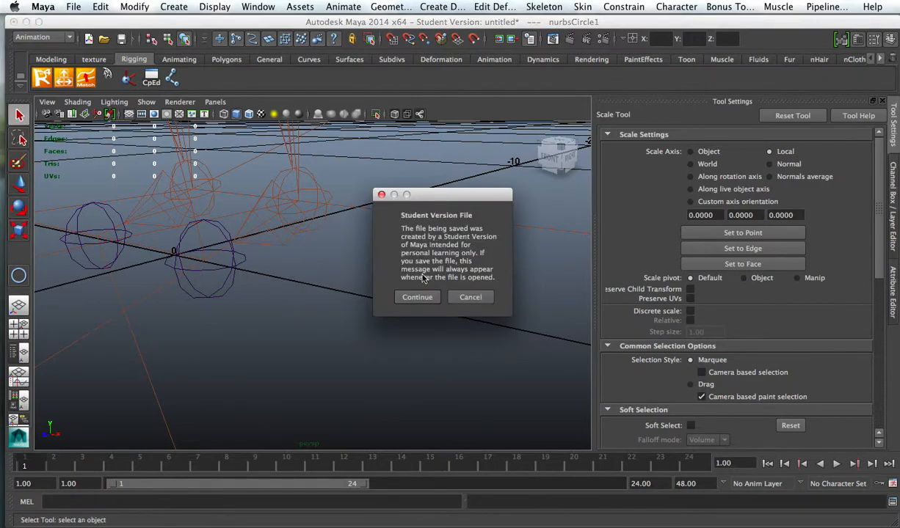
pyautogui.click(471, 298)
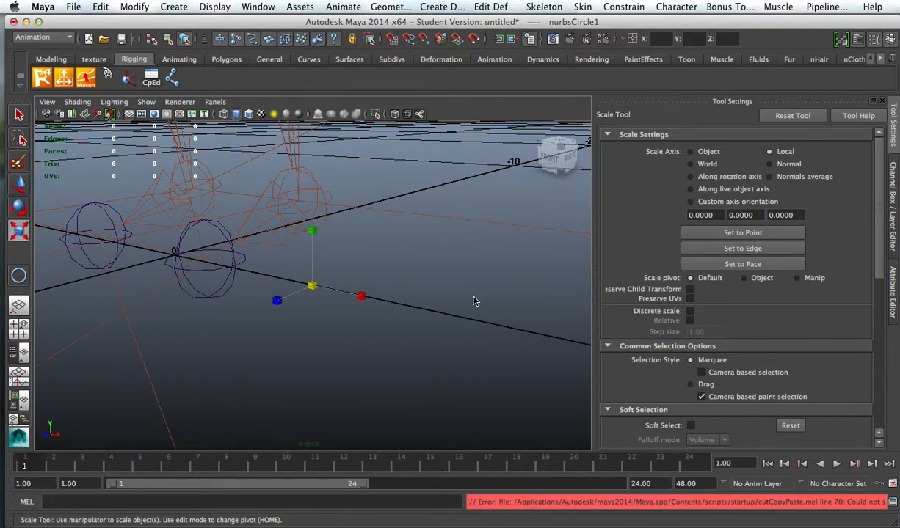
pyautogui.click(352, 282)
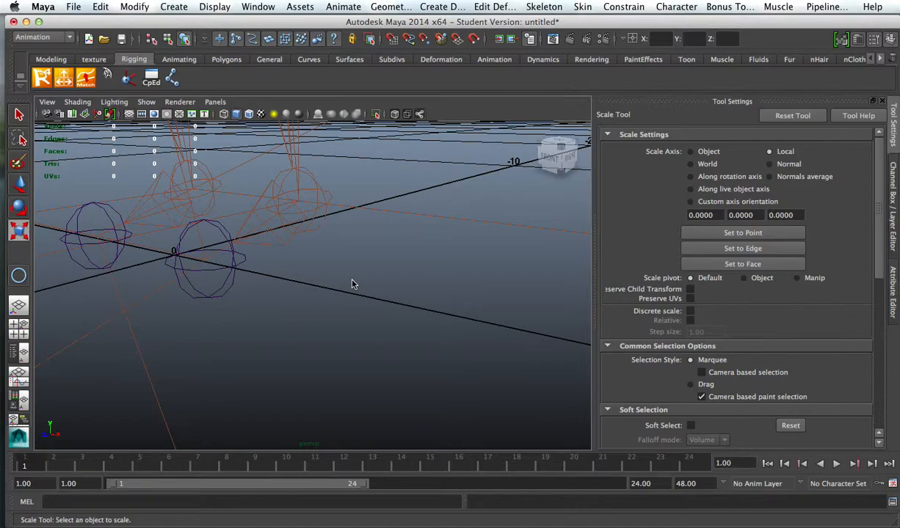
# Step: Create another NURBS circle on the grid near the left foot and discard it
pyautogui.click(135, 7)
pyautogui.moveTo(174, 7)
pyautogui.moveTo(234, 29)
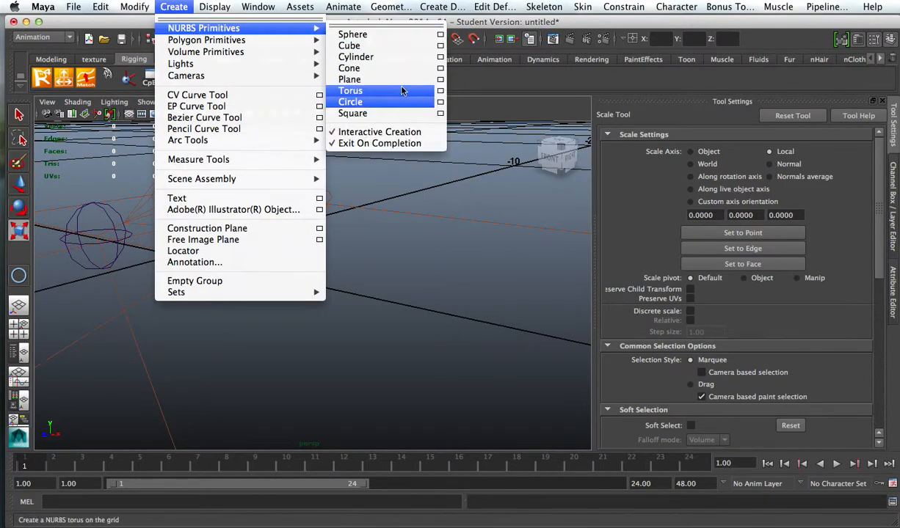
pyautogui.click(374, 101)
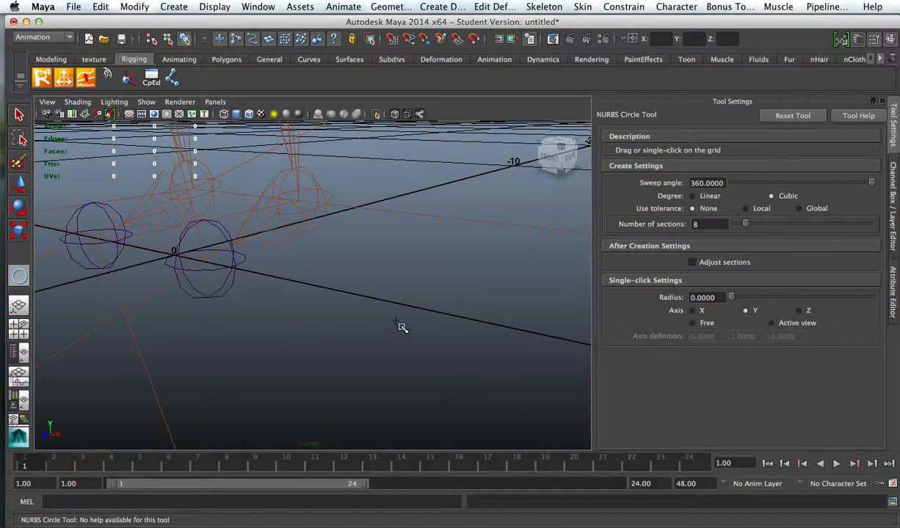
pyautogui.click(345, 298)
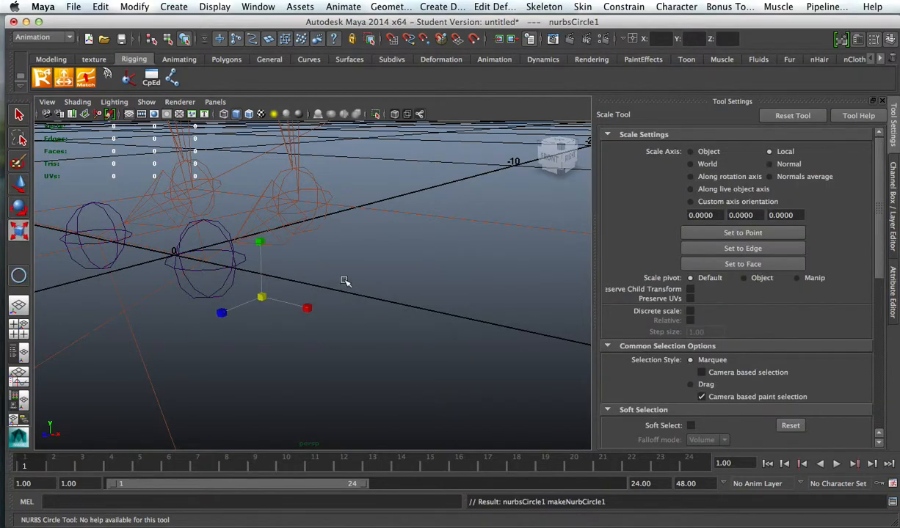
pyautogui.click(341, 271)
# Step: Repeat the NURBS Circle Tool to place a circle on the grid farther from the character, and activate the Scale Tool
pyautogui.keyDown('alt'); pyautogui.moveTo(341, 271); pyautogui.dragTo(299, 320); pyautogui.keyUp('alt')
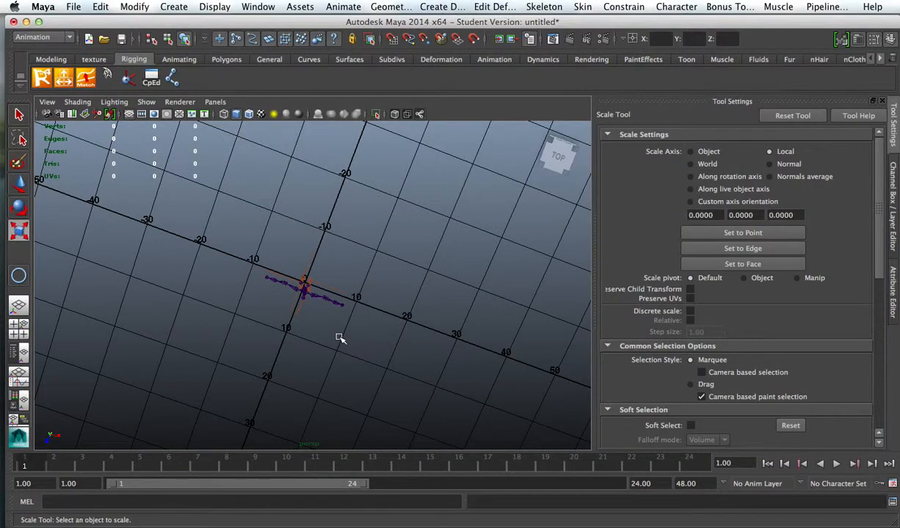
pyautogui.press('g')
pyautogui.moveTo(352, 349)
pyautogui.keyDown('alt'); pyautogui.mouseDown()
pyautogui.moveTo(353, 376)
pyautogui.moveTo(356, 332)
pyautogui.mouseUp(); pyautogui.keyUp('alt')
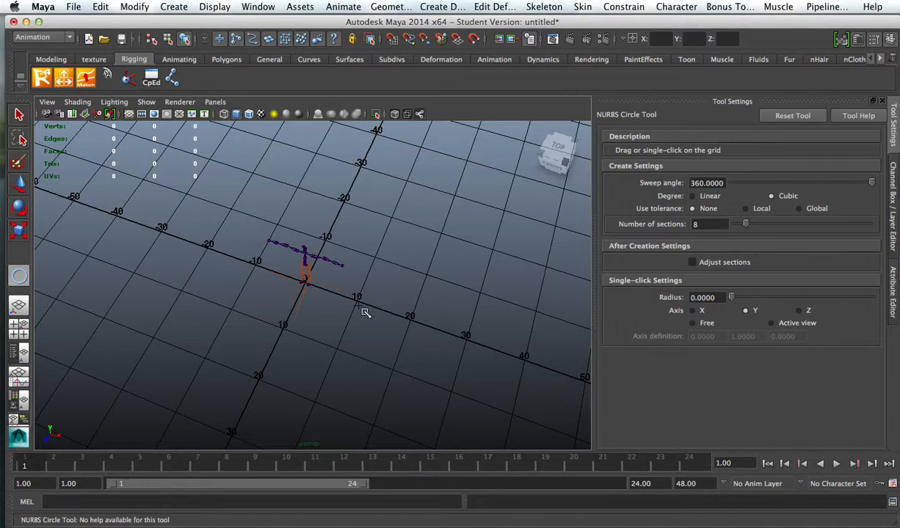
pyautogui.click(514, 359)
pyautogui.press('r')
pyautogui.keyDown('alt'); pyautogui.moveTo(460, 347); pyautogui.dragTo(401, 215); pyautogui.keyUp('alt')
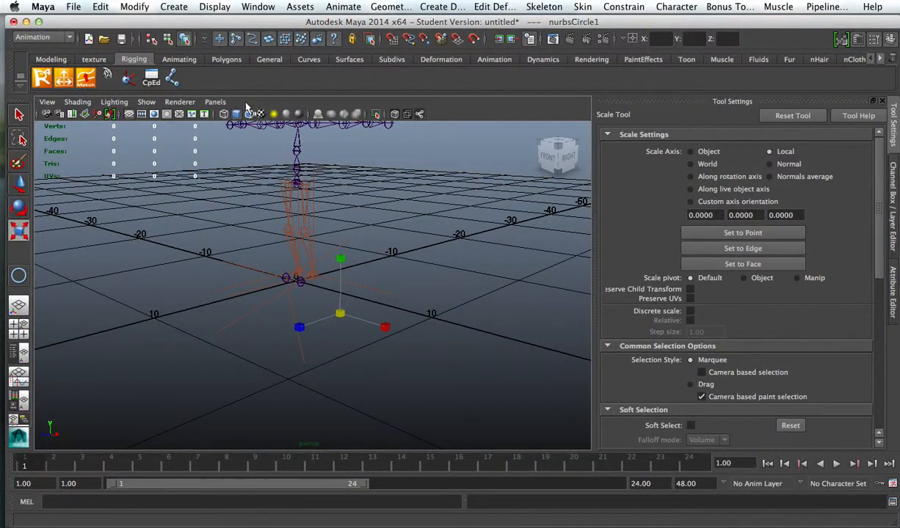
# Step: Turn on the display of NURBS curves in the perspective view and examine the control circles around the feet
pyautogui.click(147, 101)
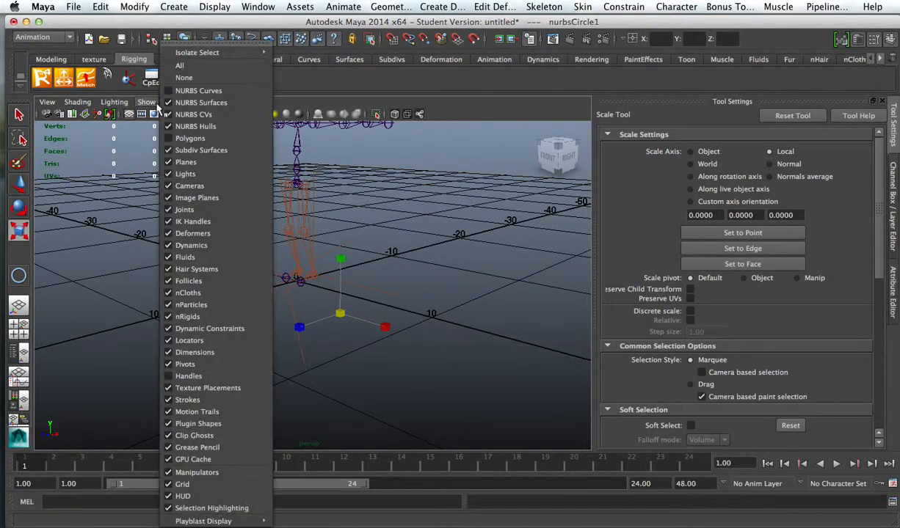
pyautogui.click(209, 99)
pyautogui.keyDown('alt'); pyautogui.moveTo(283, 258); pyautogui.dragTo(584, 300, button='right'); pyautogui.keyUp('alt')
pyautogui.keyDown('alt'); pyautogui.moveTo(492, 253); pyautogui.dragTo(359, 297); pyautogui.keyUp('alt')
pyautogui.keyDown('alt'); pyautogui.moveTo(316, 249); pyautogui.dragTo(356, 242, button='right'); pyautogui.keyUp('alt')
pyautogui.keyDown('alt'); pyautogui.moveTo(311, 217); pyautogui.dragTo(257, 296, button='middle'); pyautogui.keyUp('alt')
pyautogui.keyDown('alt'); pyautogui.moveTo(257, 297); pyautogui.dragTo(521, 339); pyautogui.keyUp('alt')
pyautogui.moveTo(460, 309); pyautogui.dragTo(478, 294, button='right')
# Step: Switch the LeftLegControl curve from edit points to Object Mode and select the whole curve
pyautogui.click(457, 308)
pyautogui.keyDown('alt'); pyautogui.moveTo(457, 308); pyautogui.dragTo(498, 330); pyautogui.keyUp('alt')
pyautogui.moveTo(433, 309); pyautogui.dragTo(412, 311)
pyautogui.rightClick(394, 301)
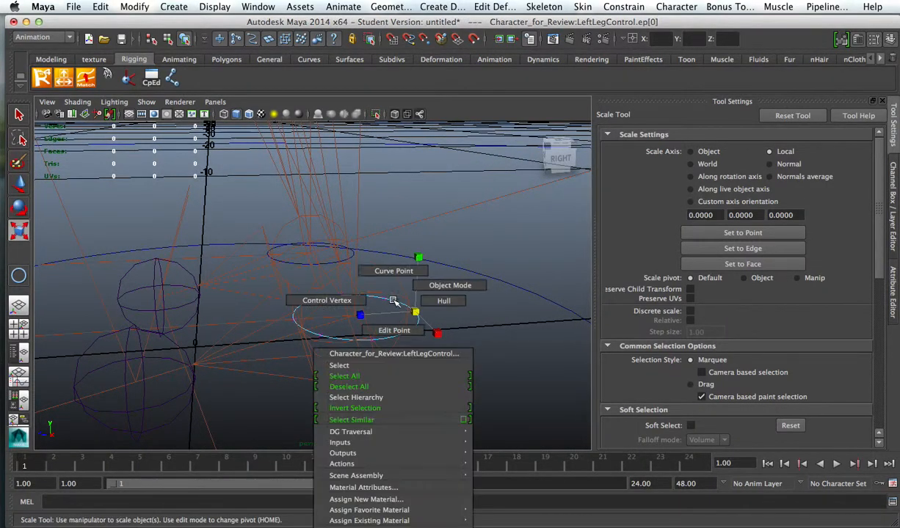
pyautogui.click(441, 287)
pyautogui.click(416, 329)
# Step: Scale the LeftLegControl circle up uniformly by about 3.16 around the left ankle, and deselect it
pyautogui.moveTo(356, 316); pyautogui.dragTo(518, 349)
pyautogui.keyDown('alt'); pyautogui.moveTo(447, 317); pyautogui.dragTo(362, 287, button='right'); pyautogui.keyUp('alt')
pyautogui.keyDown('alt'); pyautogui.moveTo(362, 287); pyautogui.dragTo(242, 295); pyautogui.keyUp('alt')
pyautogui.keyDown('alt'); pyautogui.moveTo(331, 299); pyautogui.dragTo(465, 362); pyautogui.keyUp('alt')
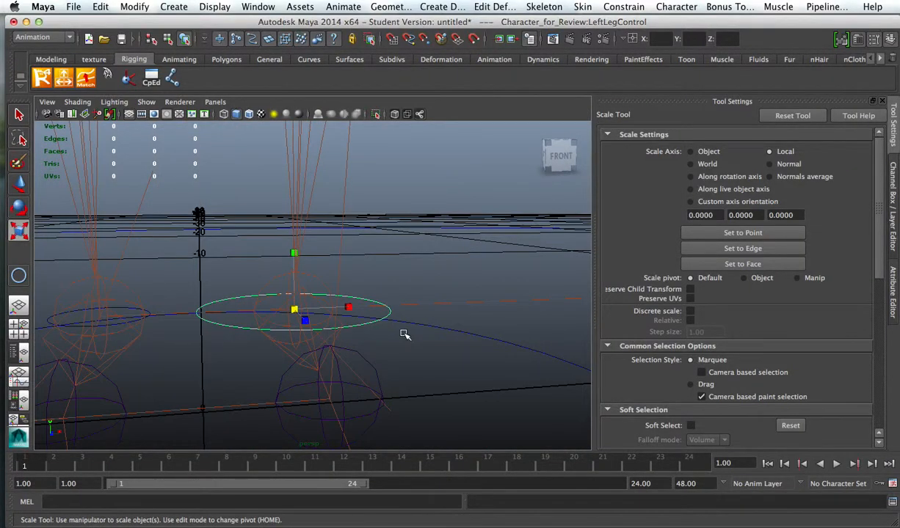
pyautogui.moveTo(292, 308); pyautogui.dragTo(341, 318)
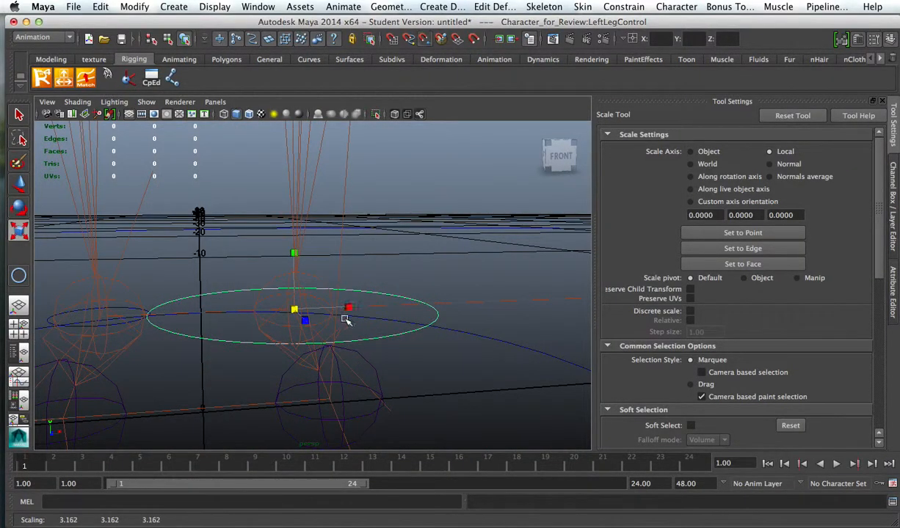
pyautogui.click(345, 328)
# Step: Turn on the display of polygons in the perspective view to show the leg meshes
pyautogui.keyDown('alt'); pyautogui.moveTo(282, 330); pyautogui.dragTo(191, 242); pyautogui.keyUp('alt')
pyautogui.click(147, 102)
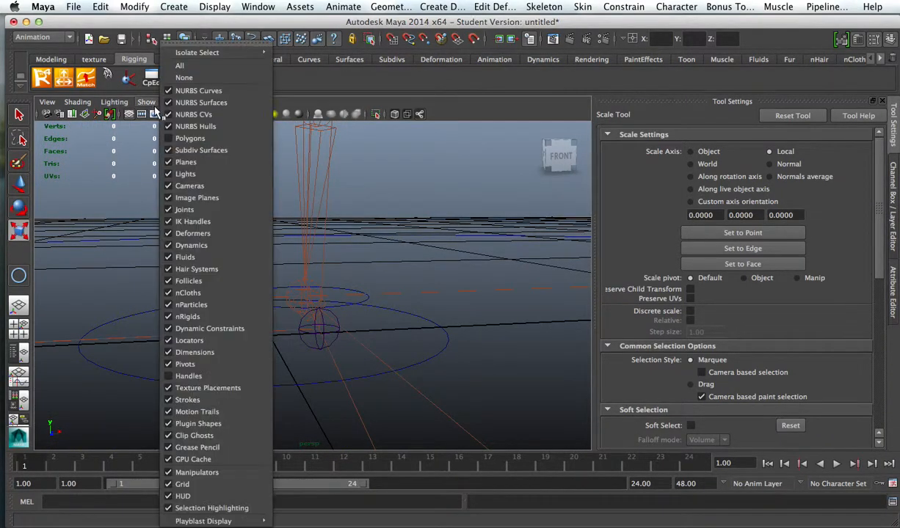
pyautogui.click(189, 137)
pyautogui.keyDown('alt'); pyautogui.moveTo(315, 260); pyautogui.dragTo(400, 288, button='right'); pyautogui.keyUp('alt')
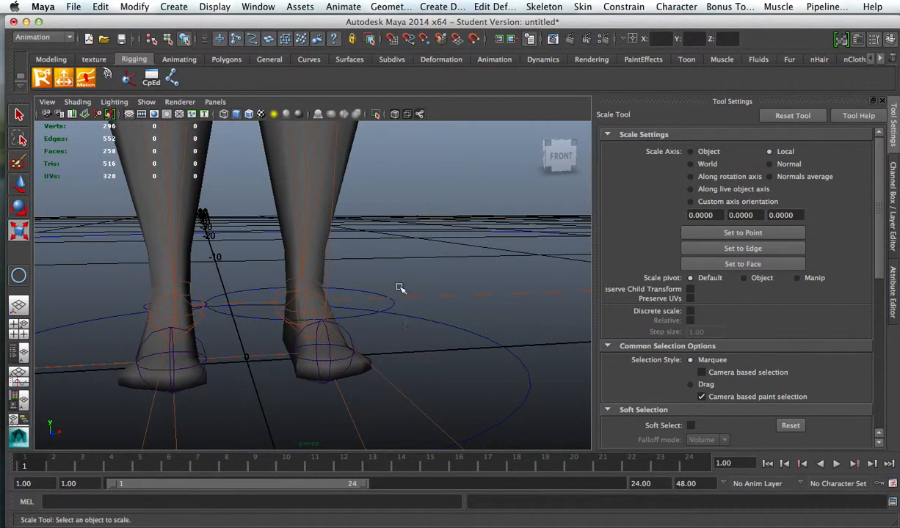
# Step: Try to shift the LeftLegControl circle's pivot slightly toward the toes
pyautogui.moveTo(360, 294); pyautogui.dragTo(483, 295)
pyautogui.press('Home')
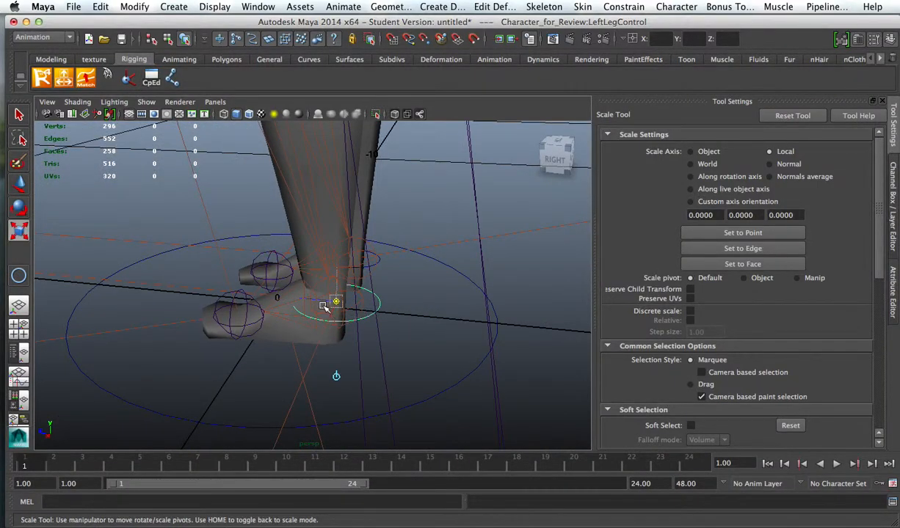
pyautogui.moveTo(320, 301); pyautogui.dragTo(313, 300)
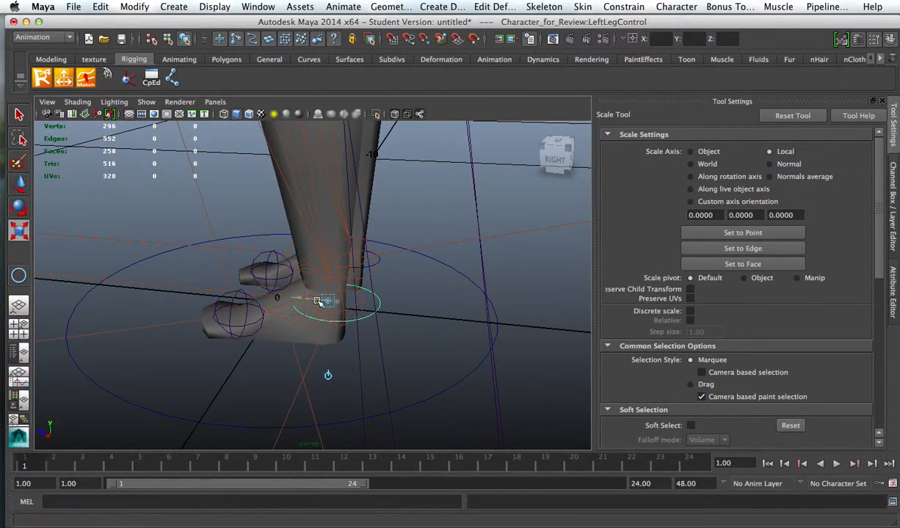
pyautogui.press('Home')
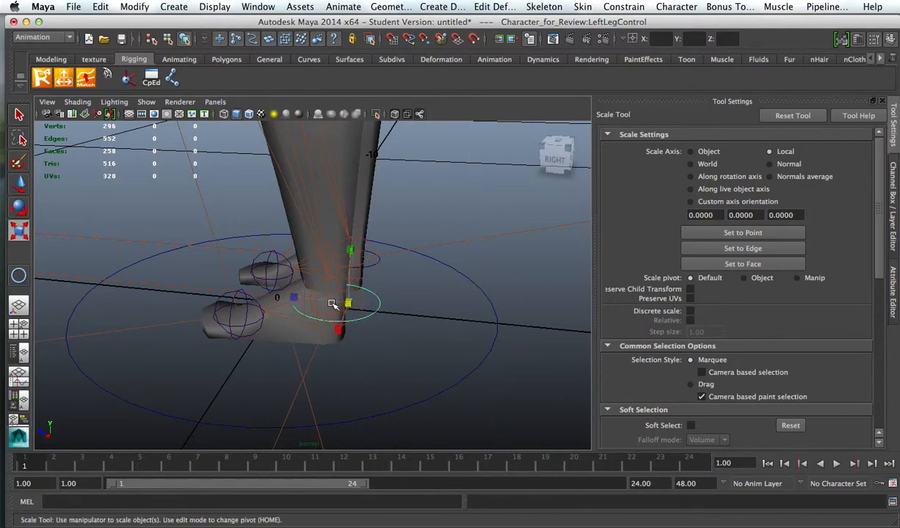
# Step: Move the LeftLegControl circle forward and up to the front of the left ankle with the Move Tool
pyautogui.press('w')
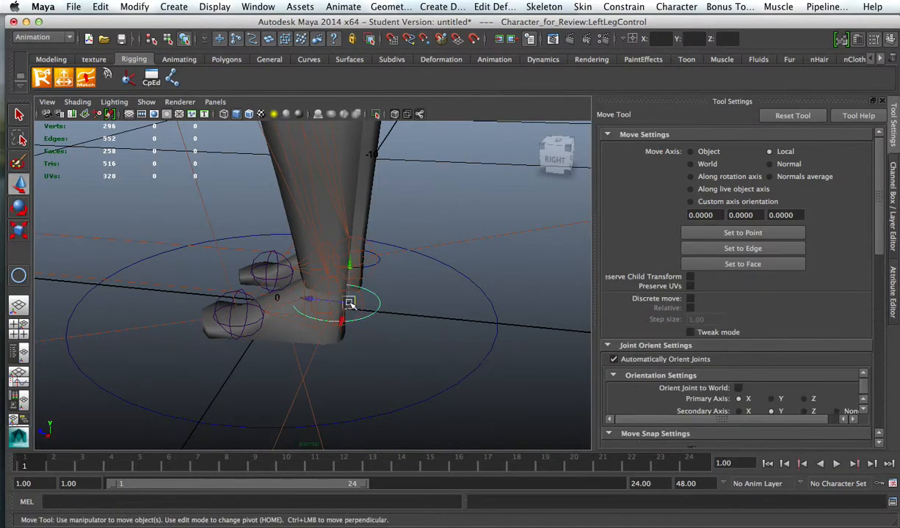
pyautogui.moveTo(351, 306); pyautogui.dragTo(309, 291)
pyautogui.keyDown('alt'); pyautogui.moveTo(378, 278); pyautogui.dragTo(292, 319); pyautogui.keyUp('alt')
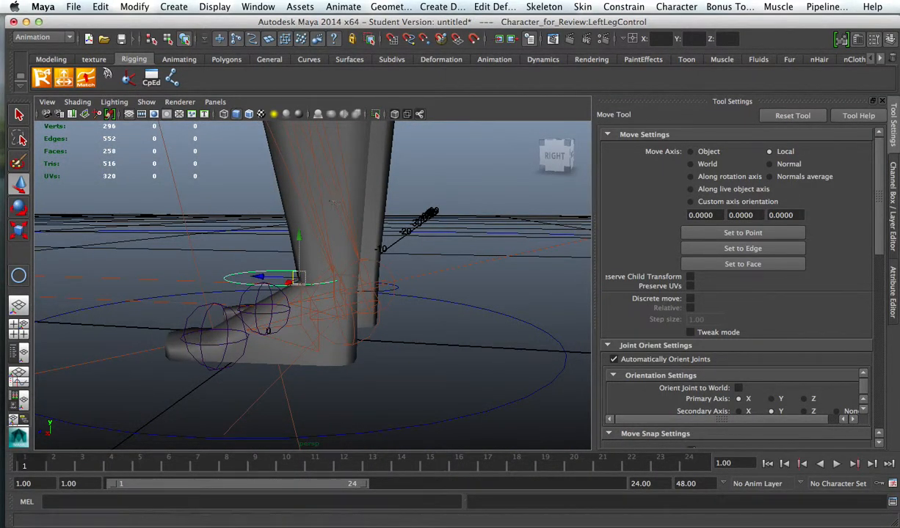
# Step: Set the joint display scale to 0.66
pyautogui.click(132, 7)
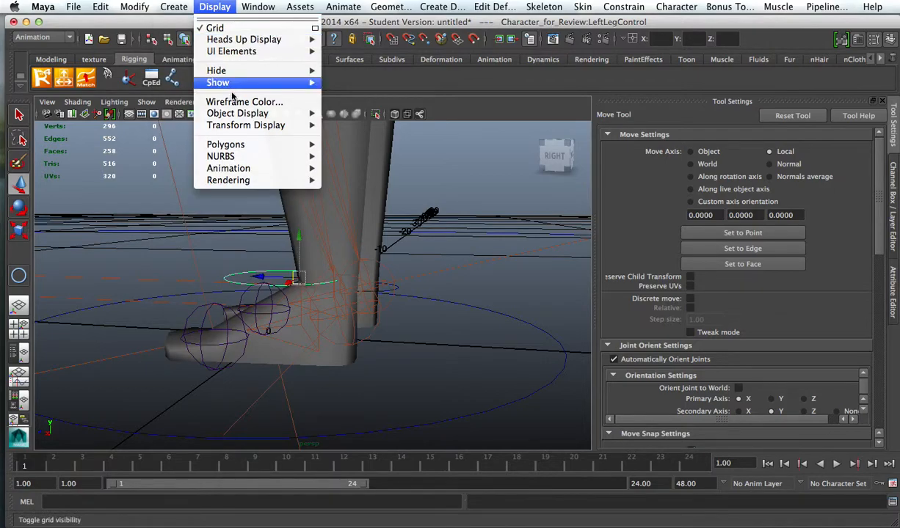
pyautogui.moveTo(307, 173)
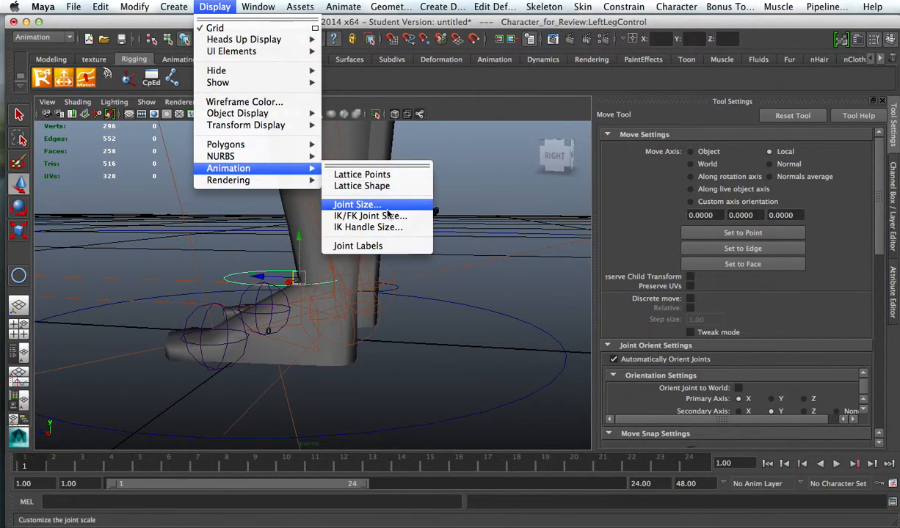
pyautogui.click(357, 204)
pyautogui.moveTo(373, 220); pyautogui.dragTo(362, 220)
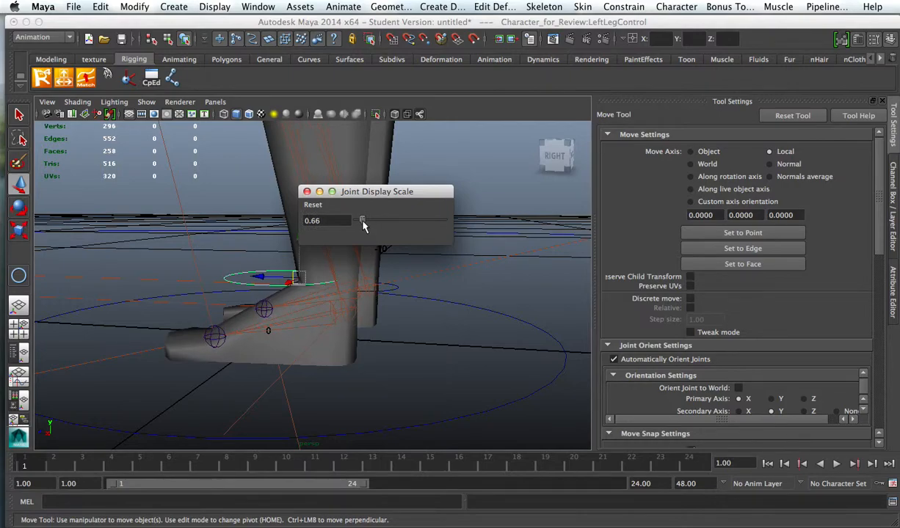
# Step: Examine how the left leg's joints line up with the ankle and lower-leg mesh from several angles
pyautogui.keyDown('alt'); pyautogui.moveTo(392, 329); pyautogui.dragTo(439, 338); pyautogui.keyUp('alt')
pyautogui.keyDown('alt'); pyautogui.moveTo(411, 313); pyautogui.dragTo(502, 334, button='right'); pyautogui.keyUp('alt')
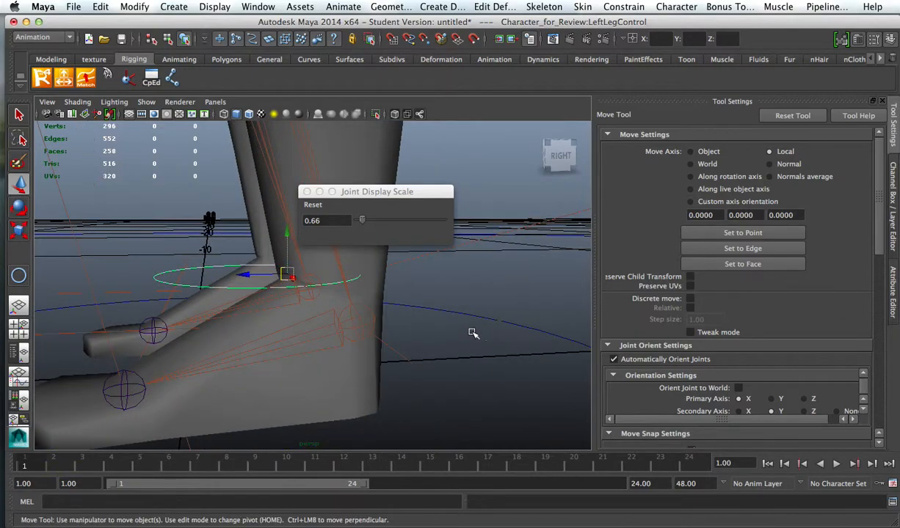
pyautogui.keyDown('alt'); pyautogui.moveTo(453, 328); pyautogui.dragTo(483, 359, button='middle'); pyautogui.keyUp('alt')
pyautogui.keyDown('alt'); pyautogui.moveTo(485, 360); pyautogui.dragTo(394, 356); pyautogui.keyUp('alt')
pyautogui.keyDown('alt'); pyautogui.moveTo(484, 366); pyautogui.dragTo(403, 359); pyautogui.keyUp('alt')
pyautogui.click(391, 354)
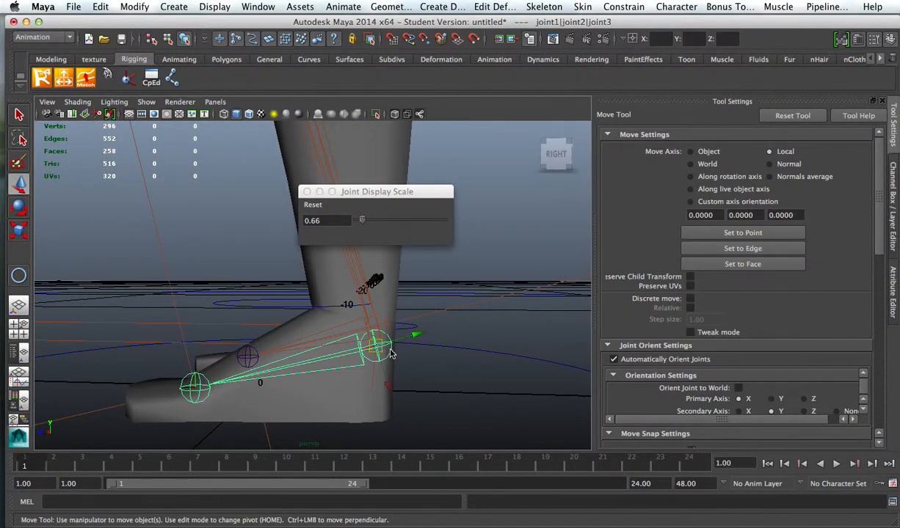
pyautogui.click(328, 312)
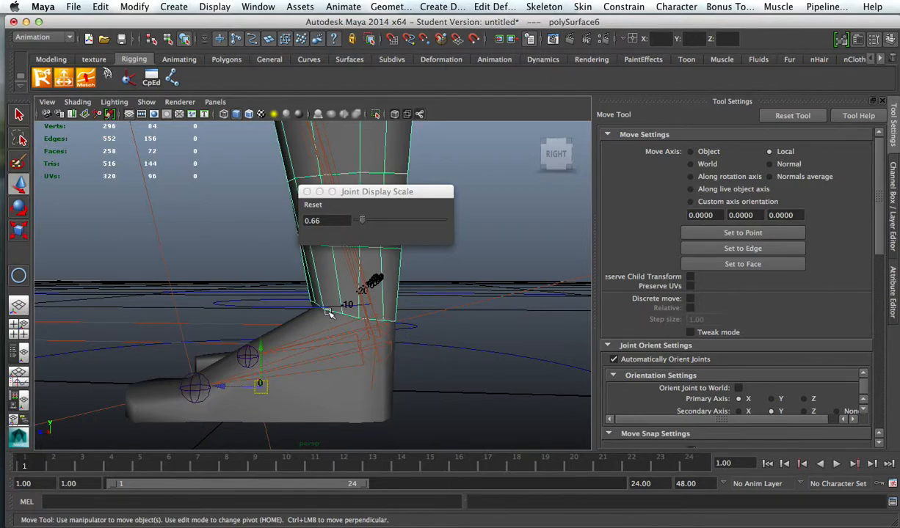
pyautogui.keyDown('alt'); pyautogui.moveTo(374, 320); pyautogui.dragTo(411, 349); pyautogui.keyUp('alt')
pyautogui.keyDown('alt'); pyautogui.moveTo(371, 321); pyautogui.dragTo(441, 377); pyautogui.keyUp('alt')
pyautogui.scroll(4, 320, 334)
pyautogui.keyDown('alt'); pyautogui.moveTo(441, 377); pyautogui.dragTo(440, 164, button='middle'); pyautogui.keyUp('alt')
pyautogui.keyDown('alt'); pyautogui.moveTo(432, 307); pyautogui.dragTo(250, 301, button='right'); pyautogui.keyUp('alt')
pyautogui.keyDown('alt'); pyautogui.moveTo(251, 301); pyautogui.dragTo(180, 389); pyautogui.keyUp('alt')
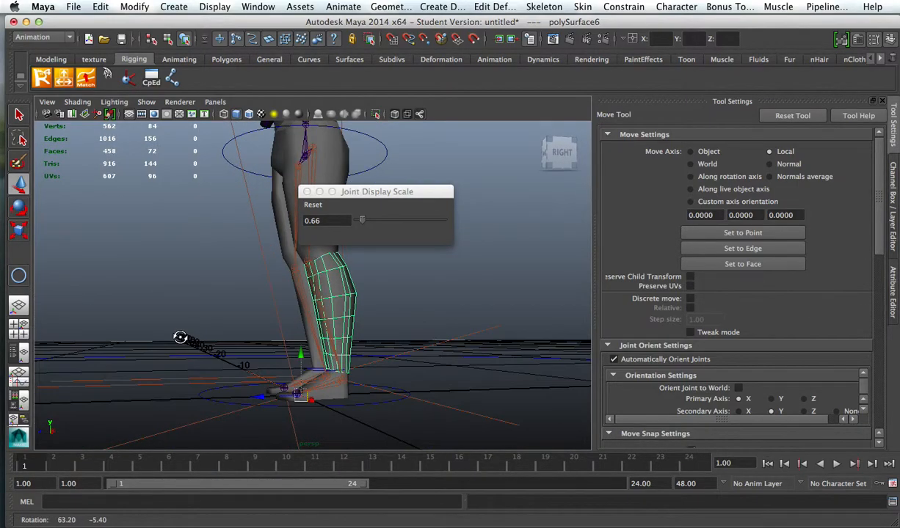
pyautogui.keyDown('alt'); pyautogui.moveTo(257, 343); pyautogui.dragTo(297, 359); pyautogui.keyUp('alt')
pyautogui.keyDown('alt'); pyautogui.moveTo(297, 359); pyautogui.dragTo(514, 403, button='right'); pyautogui.keyUp('alt')
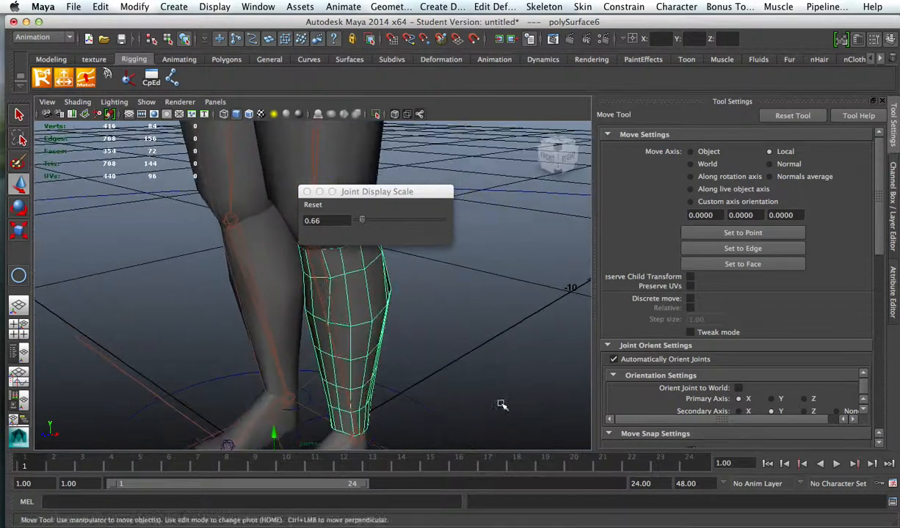
pyautogui.keyDown('alt'); pyautogui.moveTo(455, 381); pyautogui.dragTo(445, 289, button='middle'); pyautogui.keyUp('alt')
pyautogui.keyDown('alt'); pyautogui.moveTo(445, 289); pyautogui.dragTo(419, 361); pyautogui.keyUp('alt')
pyautogui.click(318, 367)
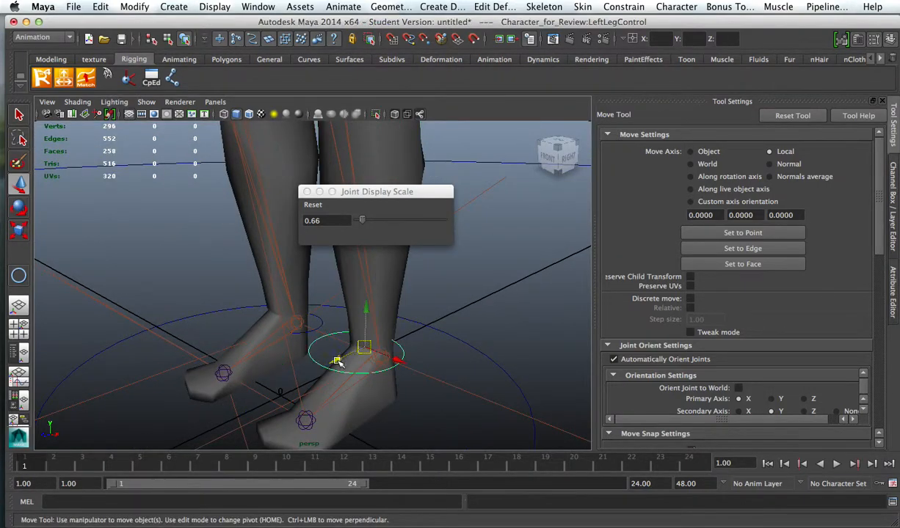
pyautogui.keyDown('alt'); pyautogui.moveTo(336, 362); pyautogui.dragTo(484, 389, button='right'); pyautogui.keyUp('alt')
pyautogui.keyDown('alt'); pyautogui.moveTo(480, 380); pyautogui.dragTo(416, 314, button='middle'); pyautogui.keyUp('alt')
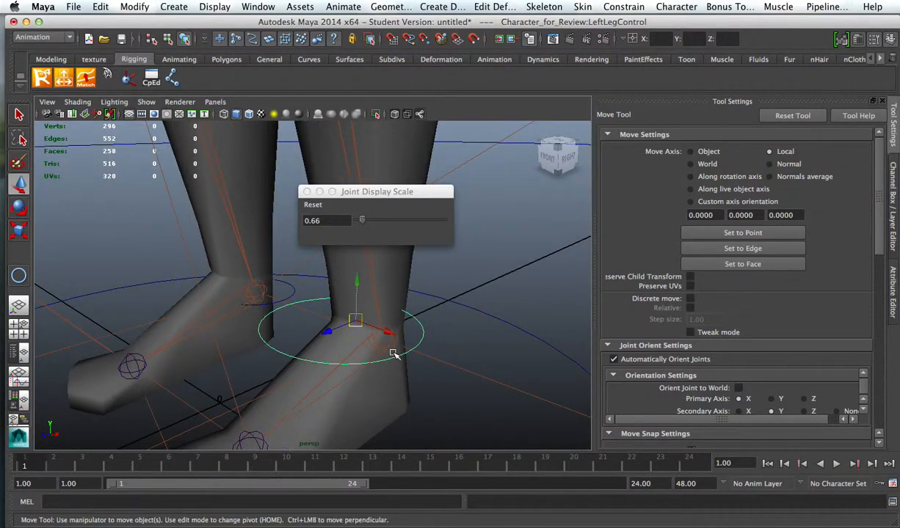
pyautogui.click(449, 364)
pyautogui.keyDown('alt'); pyautogui.moveTo(442, 358); pyautogui.dragTo(402, 321); pyautogui.keyUp('alt')
pyautogui.click(402, 324)
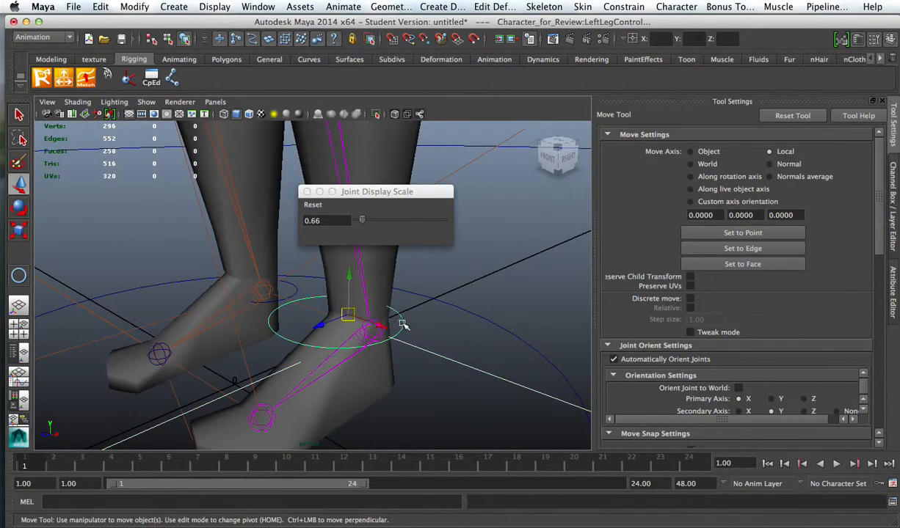
pyautogui.click(461, 331)
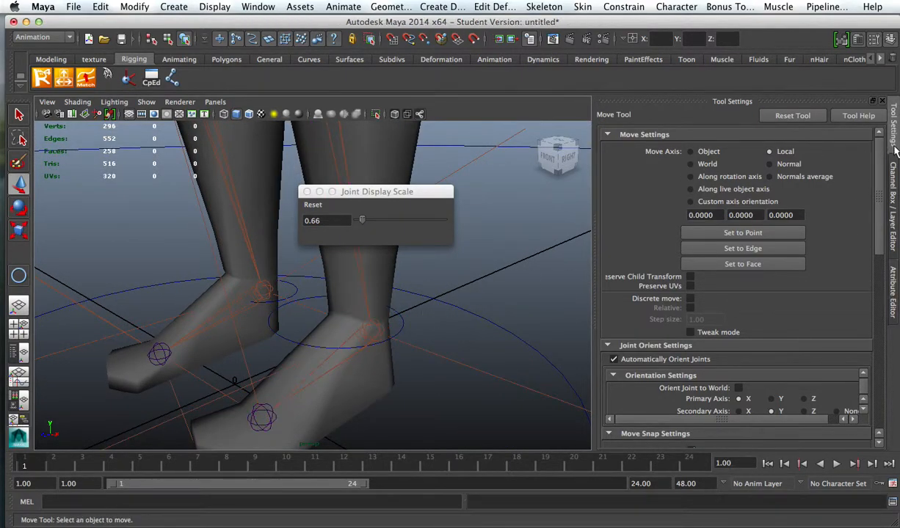
# Step: Freeze the transformations of the LeftLegControl curve at the left ankle
pyautogui.click(891, 170)
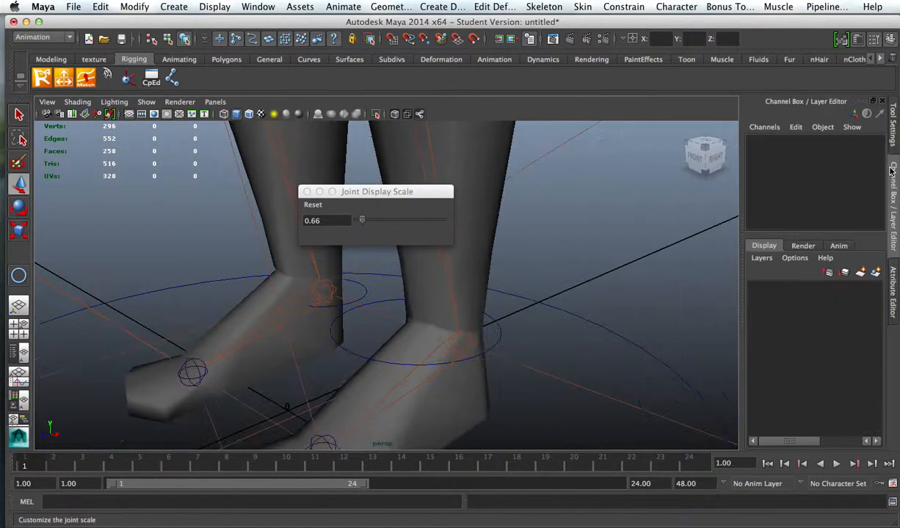
pyautogui.click(498, 340)
pyautogui.press('super+Tab')
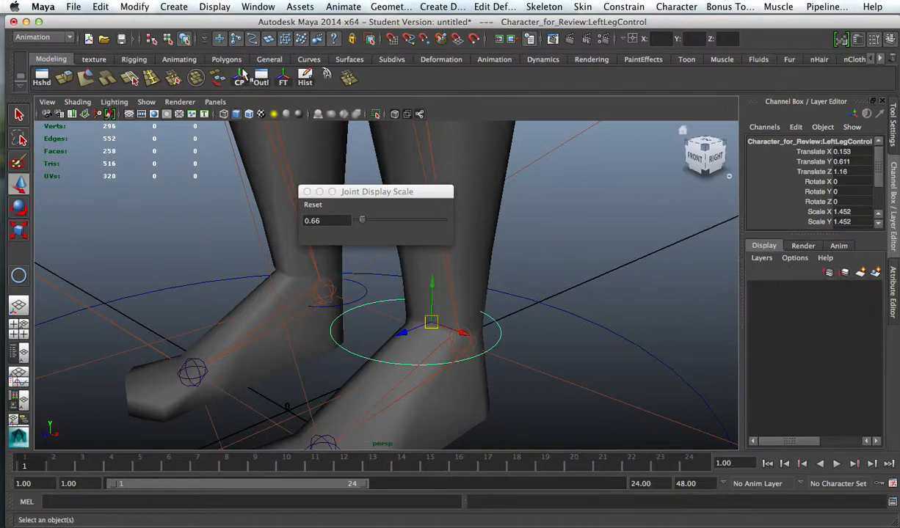
pyautogui.click(284, 83)
pyautogui.keyDown('alt'); pyautogui.moveTo(514, 321); pyautogui.dragTo(518, 287, button='middle'); pyautogui.keyUp('alt')
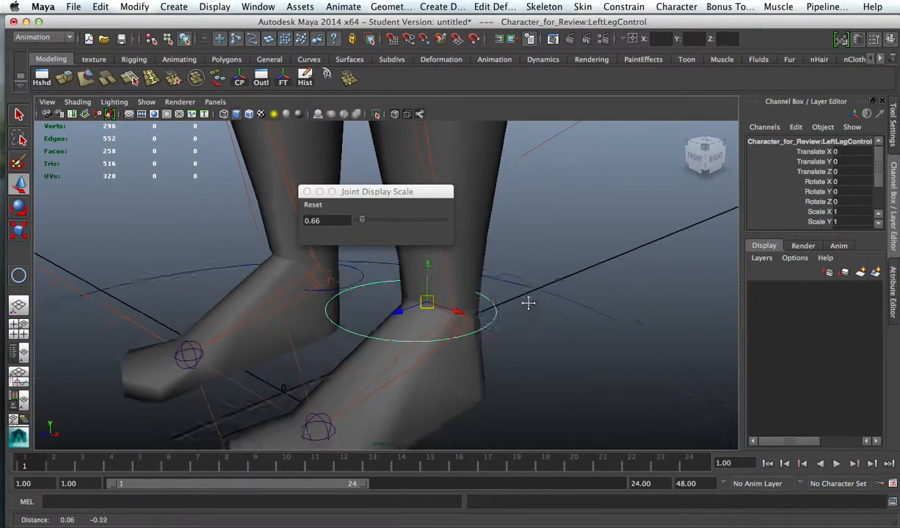
pyautogui.keyDown('alt'); pyautogui.moveTo(518, 288); pyautogui.dragTo(462, 329); pyautogui.keyUp('alt')
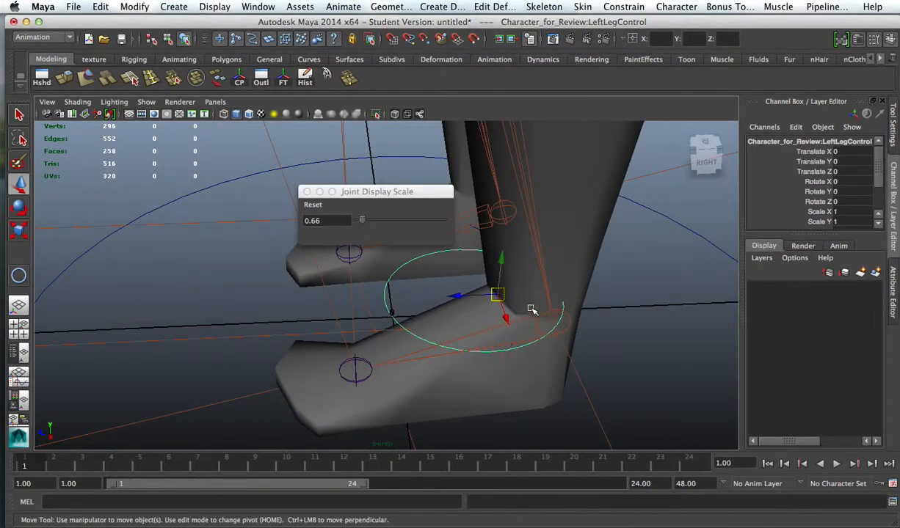
pyautogui.keyDown('alt'); pyautogui.moveTo(560, 330); pyautogui.dragTo(488, 323); pyautogui.keyUp('alt')
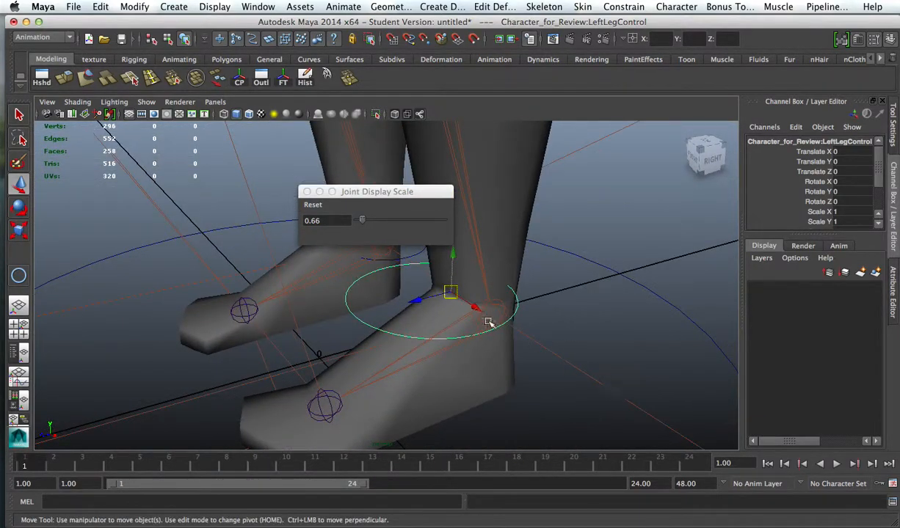
# Step: Parent the left leg's IK handle to the LeftLegControl curve
pyautogui.click(562, 309)
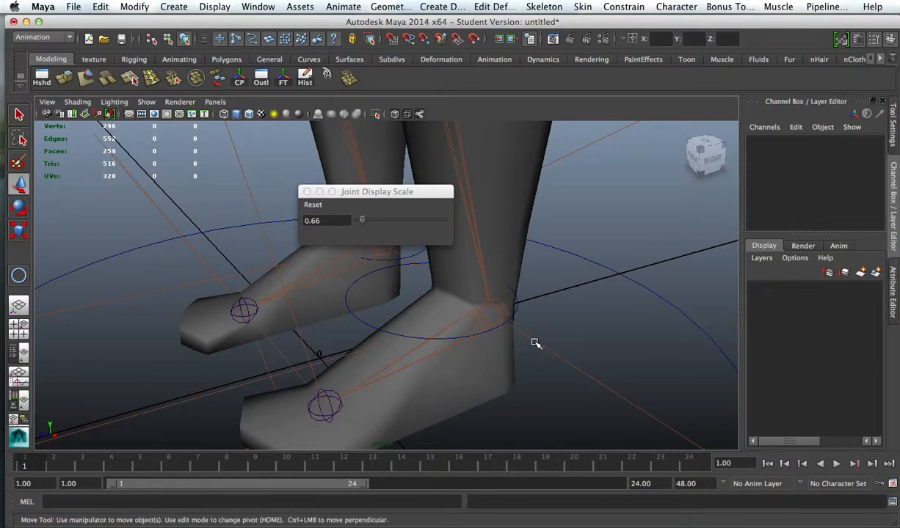
pyautogui.click(490, 307)
pyautogui.click(379, 332)
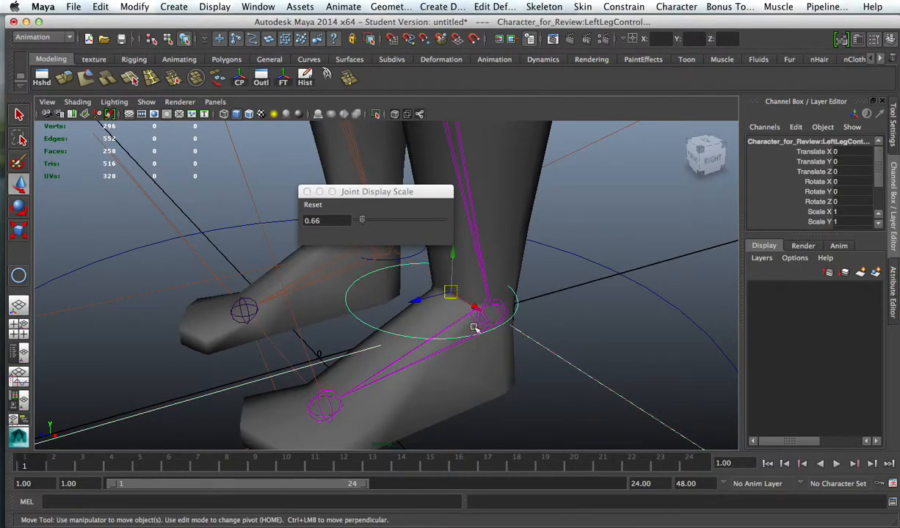
pyautogui.press('Down')
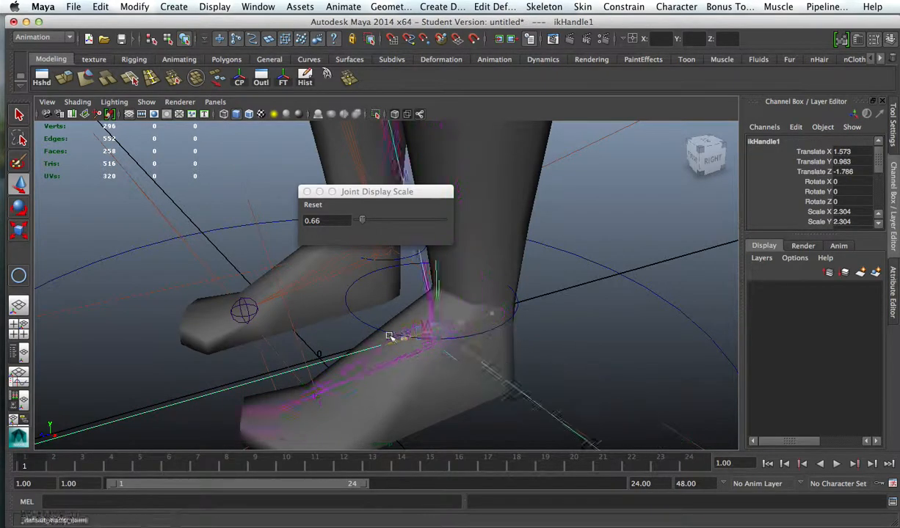
# Step: Test the parented leg IK by moving the LeftLegControl curve, and undo the move
pyautogui.click(608, 311)
pyautogui.click(412, 303)
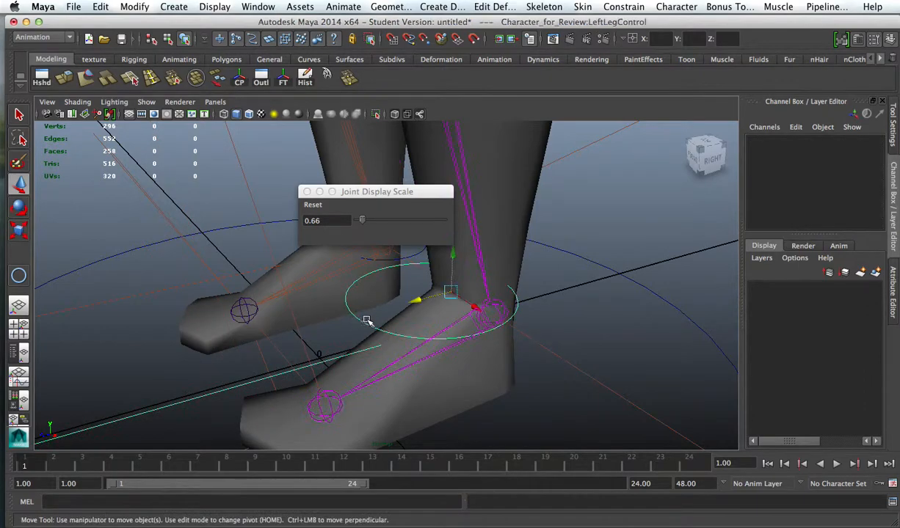
pyautogui.moveTo(431, 280); pyautogui.dragTo(516, 291)
pyautogui.press('super+z')
# Step: Try to parent the left hip joint to the left thigh mesh polySurface5
pyautogui.keyDown('alt'); pyautogui.moveTo(624, 307); pyautogui.dragTo(471, 306, button='right'); pyautogui.keyUp('alt')
pyautogui.keyDown('alt'); pyautogui.moveTo(471, 306); pyautogui.dragTo(490, 270); pyautogui.keyUp('alt')
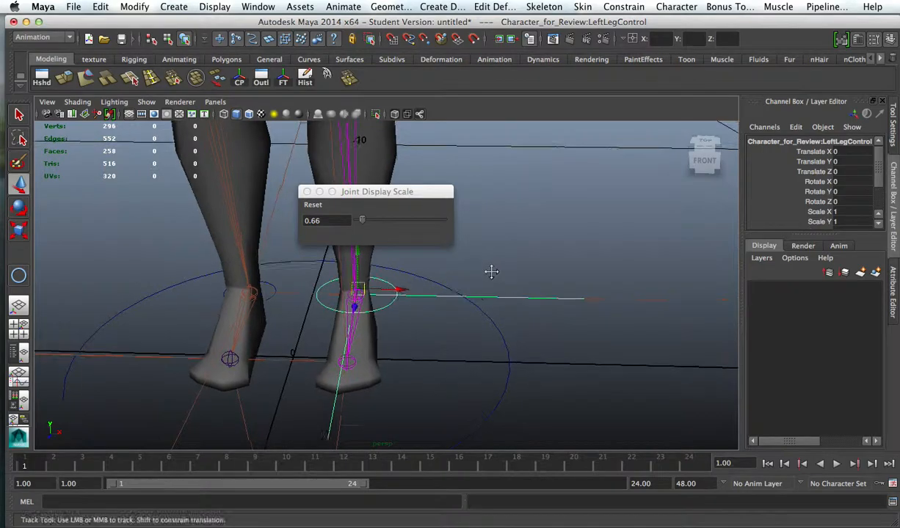
pyautogui.keyDown('alt'); pyautogui.moveTo(490, 271); pyautogui.dragTo(551, 387, button='middle'); pyautogui.keyUp('alt')
pyautogui.keyDown('alt'); pyautogui.moveTo(550, 387); pyautogui.dragTo(480, 317, button='right'); pyautogui.keyUp('alt')
pyautogui.keyDown('alt'); pyautogui.moveTo(480, 317); pyautogui.dragTo(432, 317); pyautogui.keyUp('alt')
pyautogui.keyDown('alt'); pyautogui.moveTo(432, 317); pyautogui.dragTo(513, 400, button='middle'); pyautogui.keyUp('alt')
pyautogui.keyDown('alt'); pyautogui.moveTo(513, 400); pyautogui.dragTo(561, 380); pyautogui.keyUp('alt')
pyautogui.keyDown('alt'); pyautogui.moveTo(561, 380); pyautogui.dragTo(526, 365, button='right'); pyautogui.keyUp('alt')
pyautogui.keyDown('alt'); pyautogui.moveTo(526, 365); pyautogui.dragTo(526, 380, button='middle'); pyautogui.keyUp('alt')
pyautogui.click(584, 338)
pyautogui.keyDown('alt'); pyautogui.moveTo(613, 341); pyautogui.dragTo(482, 297, button='right'); pyautogui.keyUp('alt')
pyautogui.keyDown('alt'); pyautogui.moveTo(482, 297); pyautogui.dragTo(528, 279); pyautogui.keyUp('alt')
pyautogui.keyDown('alt'); pyautogui.moveTo(521, 290); pyautogui.dragTo(591, 313, button='right'); pyautogui.keyUp('alt')
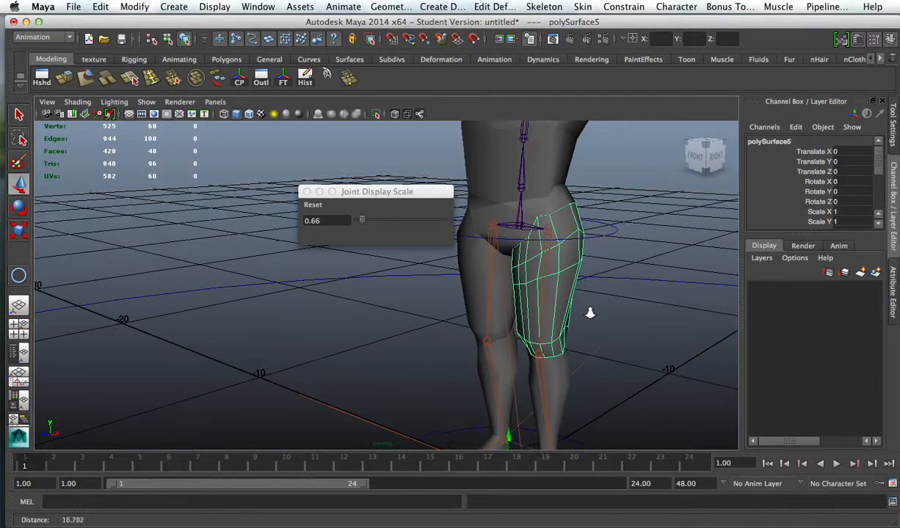
pyautogui.click(547, 251)
pyautogui.keyDown('shift'); pyautogui.click(564, 267); pyautogui.keyUp('shift')
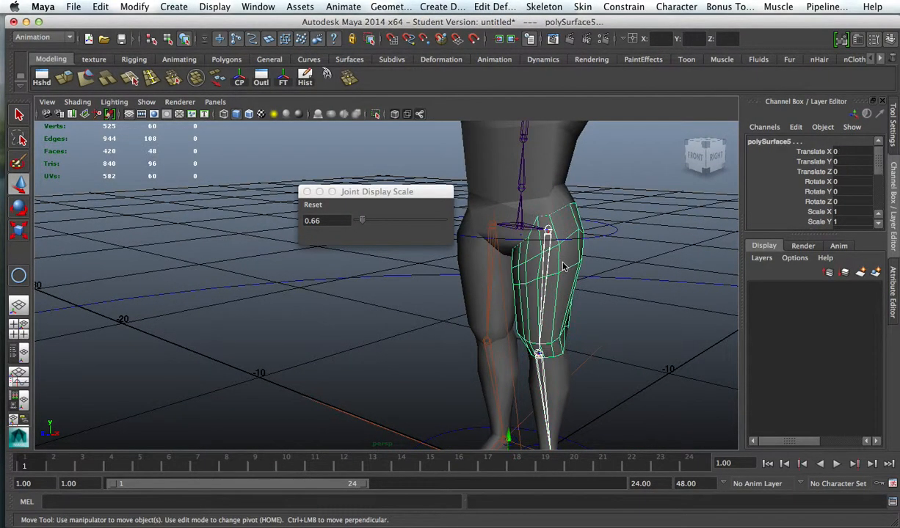
pyautogui.press('p')
# Step: Try to parent the left knee joint to the left lower-leg mesh polySurface6
pyautogui.keyDown('alt'); pyautogui.moveTo(554, 396); pyautogui.dragTo(547, 341, button='middle'); pyautogui.keyUp('alt')
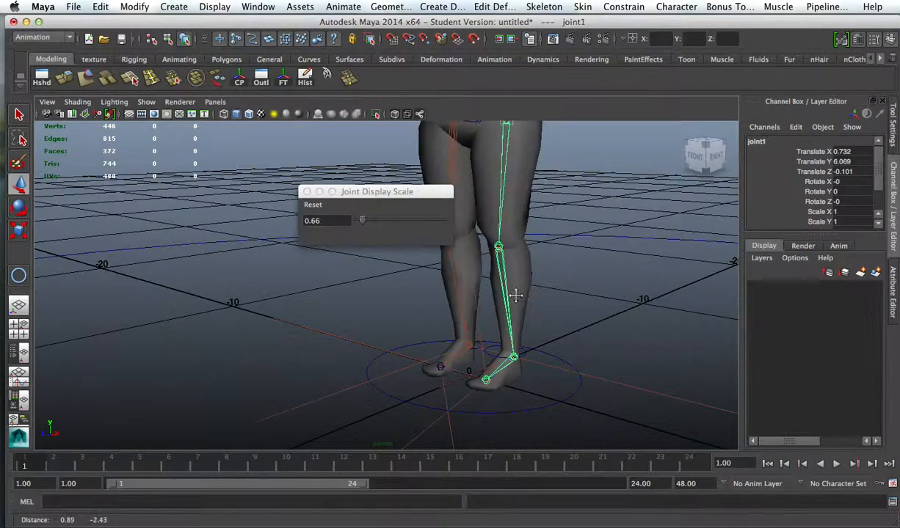
pyautogui.click(498, 247)
pyautogui.keyDown('shift'); pyautogui.click(523, 276); pyautogui.keyUp('shift')
pyautogui.press('p')
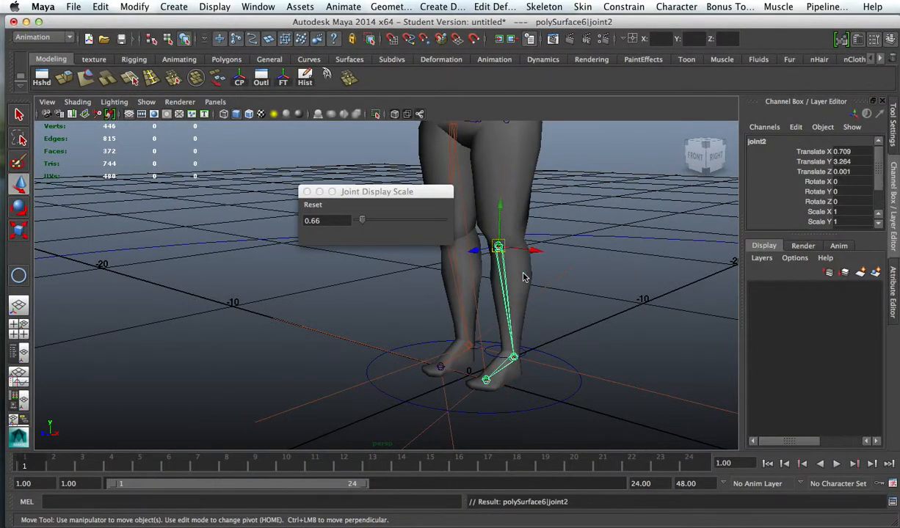
# Step: Try to parent the LeftFoot mesh to the left ankle joint
pyautogui.keyDown('alt'); pyautogui.moveTo(515, 402); pyautogui.dragTo(504, 353, button='middle'); pyautogui.keyUp('alt')
pyautogui.keyDown('alt'); pyautogui.moveTo(470, 313); pyautogui.dragTo(676, 364, button='right'); pyautogui.keyUp('alt')
pyautogui.click(601, 368)
pyautogui.keyDown('alt'); pyautogui.moveTo(601, 368); pyautogui.dragTo(556, 339, button='middle'); pyautogui.keyUp('alt')
pyautogui.keyDown('alt'); pyautogui.moveTo(557, 340); pyautogui.dragTo(440, 320, button='right'); pyautogui.keyUp('alt')
pyautogui.keyDown('shift'); pyautogui.click(622, 344); pyautogui.keyUp('shift')
pyautogui.press('p')
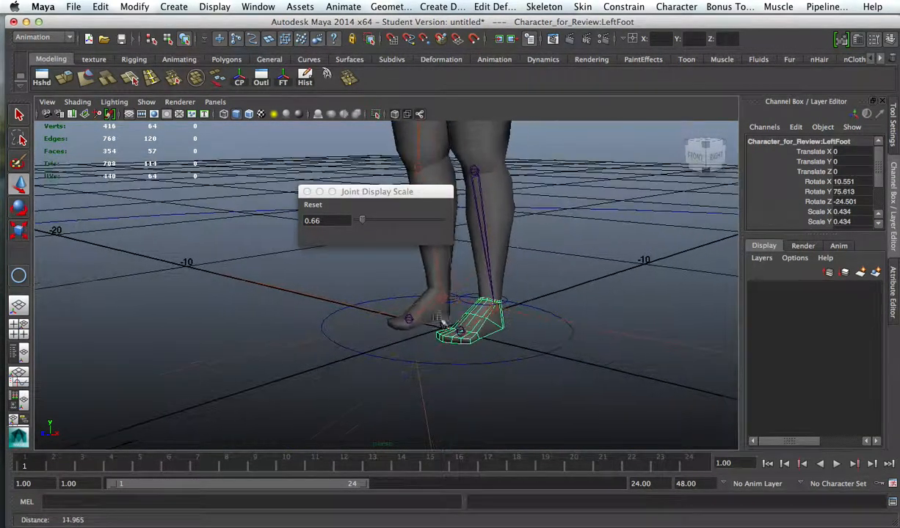
# Step: Test-move the left ankle joint with its foot mesh, and undo the move
pyautogui.keyDown('alt'); pyautogui.moveTo(506, 326); pyautogui.dragTo(465, 354); pyautogui.keyUp('alt')
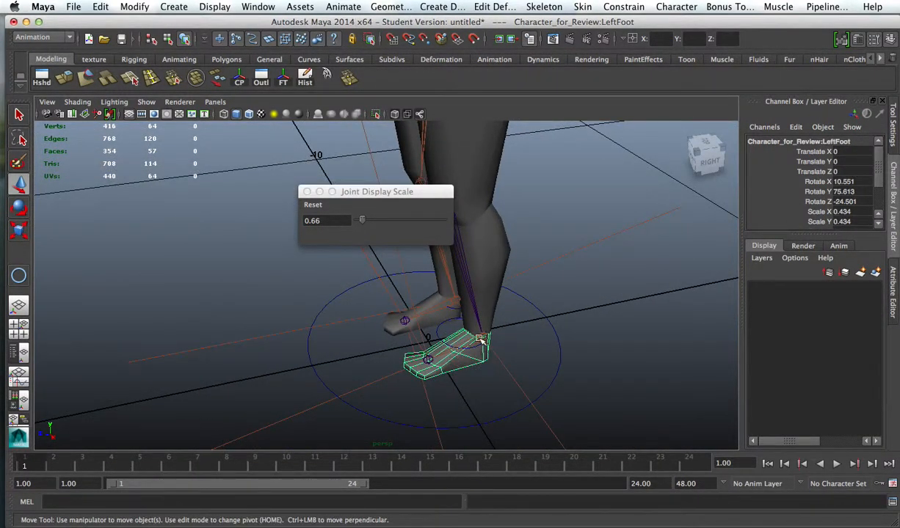
pyautogui.moveTo(488, 311); pyautogui.dragTo(455, 346)
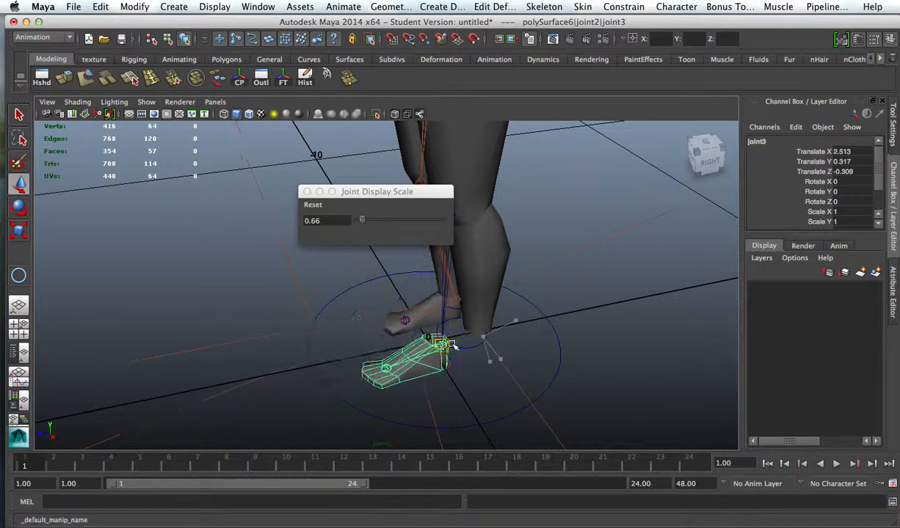
pyautogui.hotkey('ctrl', 'z')
# Step: Undo the parenting between the left leg's joints and the leg and foot meshes
pyautogui.moveTo(549, 365)
pyautogui.keyDown('alt'); pyautogui.mouseDown()
pyautogui.moveTo(576, 371)
pyautogui.moveTo(560, 361)
pyautogui.mouseUp(); pyautogui.keyUp('alt')
pyautogui.moveTo(467, 325); pyautogui.dragTo(421, 296)
pyautogui.hotkey('ctrl', 'z')
pyautogui.hotkey('ctrl', 'z')
pyautogui.hotkey('ctrl', 'z')
pyautogui.hotkey('ctrl', 'z')
pyautogui.hotkey('ctrl', 'z')
pyautogui.hotkey('ctrl', 'z')
pyautogui.hotkey('ctrl', 'z')
pyautogui.hotkey('ctrl', 'z')
pyautogui.hotkey('ctrl', 'z')
pyautogui.hotkey('ctrl', 'z')
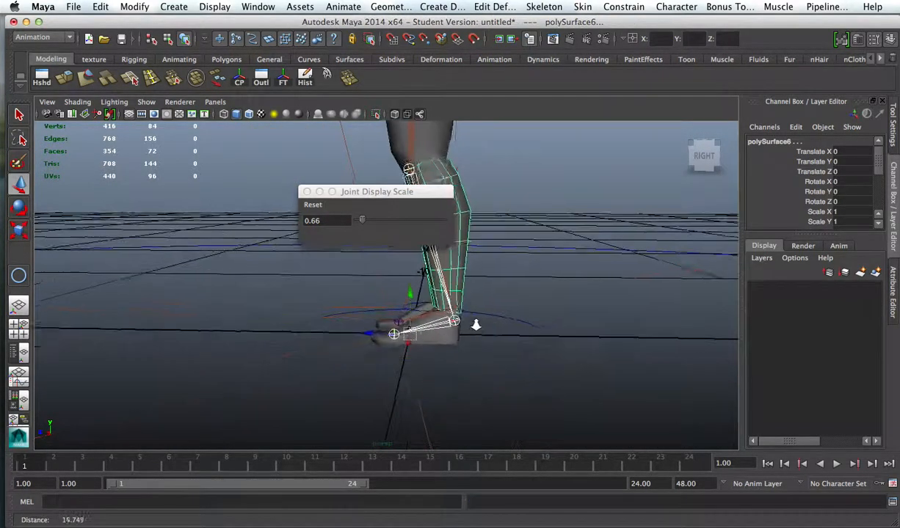
# Step: Test-move the left thigh mesh polySurface5, and undo the move
pyautogui.keyDown('alt'); pyautogui.moveTo(472, 325); pyautogui.dragTo(609, 363, button='middle'); pyautogui.keyUp('alt')
pyautogui.moveTo(504, 343)
pyautogui.keyDown('alt'); pyautogui.mouseDown()
pyautogui.moveTo(529, 349)
pyautogui.moveTo(506, 350)
pyautogui.mouseUp(); pyautogui.keyUp('alt')
pyautogui.keyDown('alt'); pyautogui.moveTo(583, 364); pyautogui.dragTo(482, 316, button='right'); pyautogui.keyUp('alt')
pyautogui.keyDown('alt'); pyautogui.moveTo(482, 315); pyautogui.dragTo(488, 354, button='middle'); pyautogui.keyUp('alt')
pyautogui.keyDown('alt'); pyautogui.moveTo(487, 355); pyautogui.dragTo(524, 341); pyautogui.keyUp('alt')
pyautogui.keyDown('alt'); pyautogui.moveTo(524, 341); pyautogui.dragTo(587, 377, button='right'); pyautogui.keyUp('alt')
pyautogui.click(617, 350)
pyautogui.keyDown('alt'); pyautogui.moveTo(663, 326); pyautogui.dragTo(598, 288, button='right'); pyautogui.keyUp('alt')
pyautogui.click(551, 263)
pyautogui.keyDown('alt'); pyautogui.moveTo(575, 295); pyautogui.dragTo(544, 299); pyautogui.keyUp('alt')
pyautogui.keyDown('alt'); pyautogui.moveTo(578, 358); pyautogui.dragTo(563, 320, button='middle'); pyautogui.keyUp('alt')
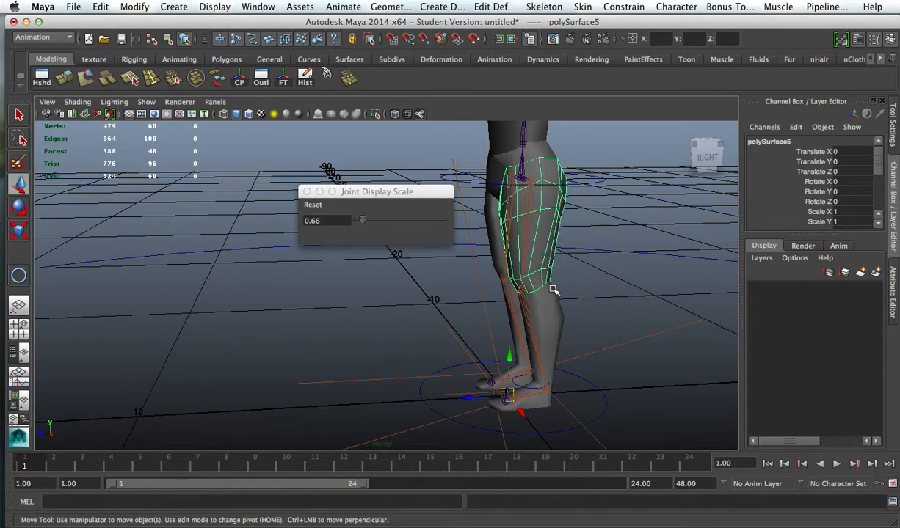
pyautogui.keyDown('alt'); pyautogui.moveTo(587, 301); pyautogui.dragTo(511, 374); pyautogui.keyUp('alt')
pyautogui.moveTo(504, 343)
pyautogui.mouseDown()
pyautogui.moveTo(507, 294)
pyautogui.moveTo(503, 348)
pyautogui.mouseUp()
pyautogui.press('super+z')
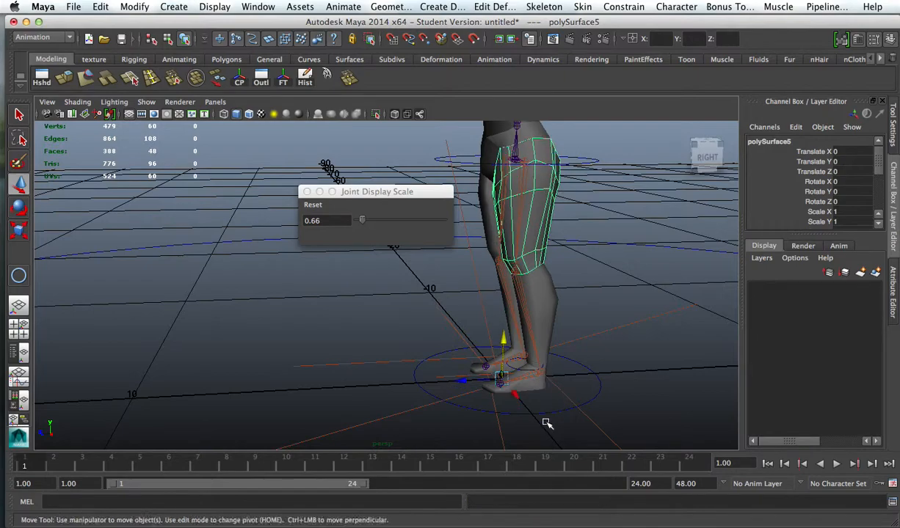
# Step: Test-move the LeftLegControl curve with the left leg chain, and undo the move
pyautogui.click(546, 423)
pyautogui.click(526, 365)
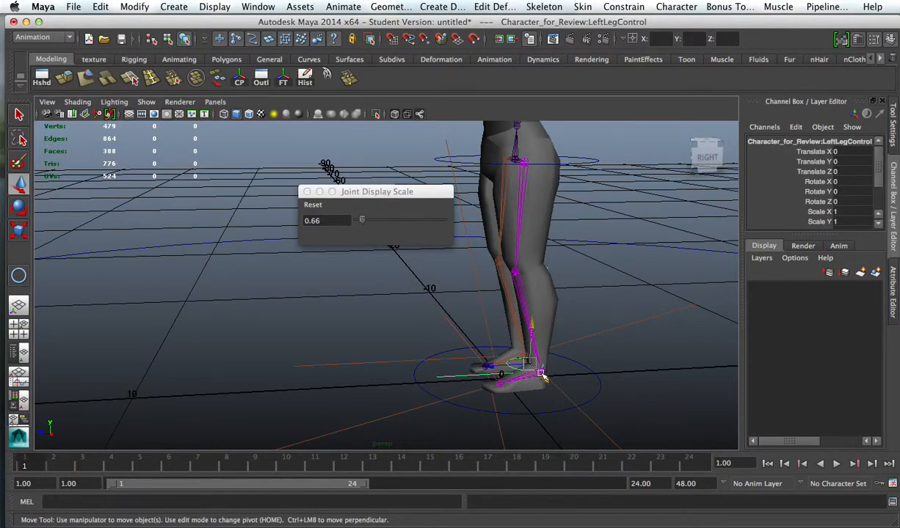
pyautogui.press('e')
pyautogui.press('w')
pyautogui.moveTo(532, 365); pyautogui.dragTo(498, 359)
pyautogui.press('super+z')
# Step: Parent the LeftFoot mesh to the left ankle joint joint3
pyautogui.keyDown('alt'); pyautogui.moveTo(547, 389); pyautogui.dragTo(613, 408, button='right'); pyautogui.keyUp('alt')
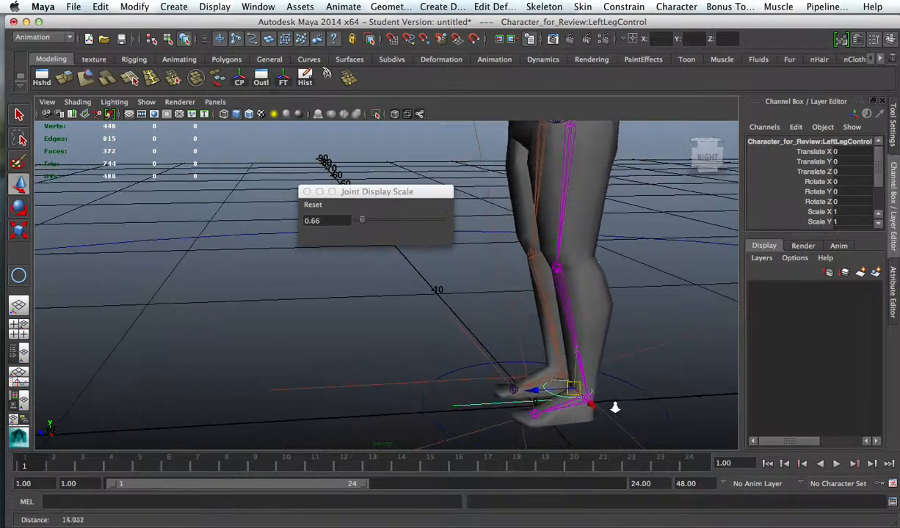
pyautogui.keyDown('alt'); pyautogui.moveTo(613, 408); pyautogui.dragTo(566, 357, button='middle'); pyautogui.keyUp('alt')
pyautogui.click(543, 365)
pyautogui.keyDown('alt'); pyautogui.moveTo(543, 365); pyautogui.dragTo(635, 371, button='right'); pyautogui.keyUp('alt')
pyautogui.keyDown('alt'); pyautogui.moveTo(635, 371); pyautogui.dragTo(540, 312, button='middle'); pyautogui.keyUp('alt')
pyautogui.keyDown('alt'); pyautogui.moveTo(540, 312); pyautogui.dragTo(628, 337, button='right'); pyautogui.keyUp('alt')
pyautogui.keyDown('alt'); pyautogui.moveTo(628, 336); pyautogui.dragTo(551, 323, button='middle'); pyautogui.keyUp('alt')
pyautogui.click(548, 326)
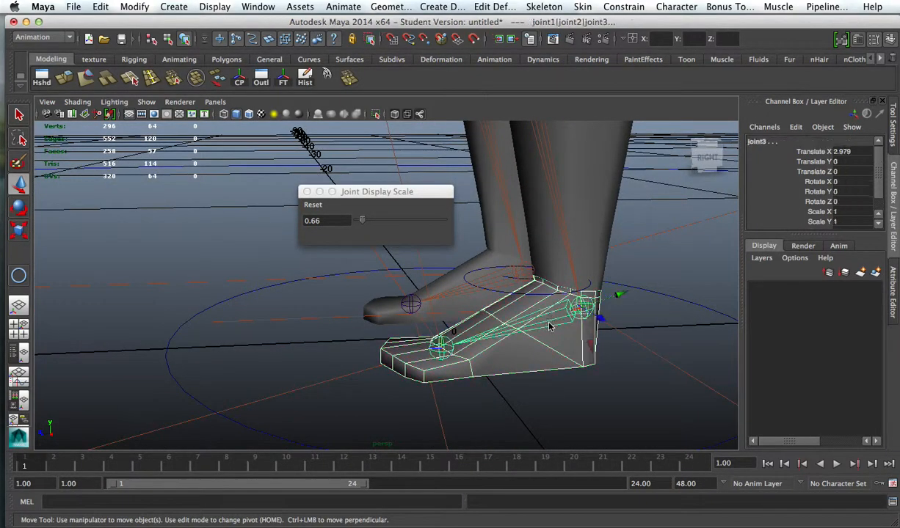
pyautogui.click(549, 327)
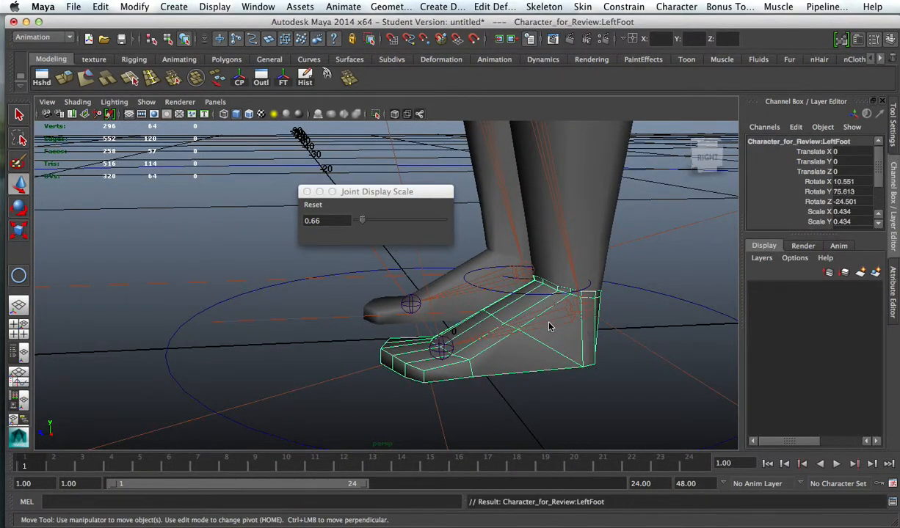
# Step: Test-move the LeftLegControl curve to check that the foot mesh follows the ankle, and undo the move
pyautogui.keyDown('alt'); pyautogui.moveTo(570, 338); pyautogui.dragTo(431, 293, button='right'); pyautogui.keyUp('alt')
pyautogui.keyDown('alt'); pyautogui.moveTo(431, 294); pyautogui.dragTo(488, 385, button='middle'); pyautogui.keyUp('alt')
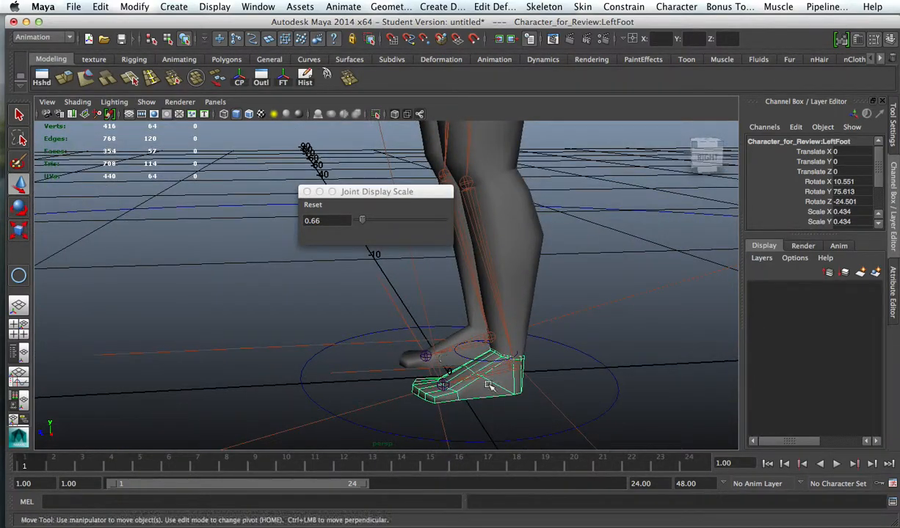
pyautogui.click(483, 342)
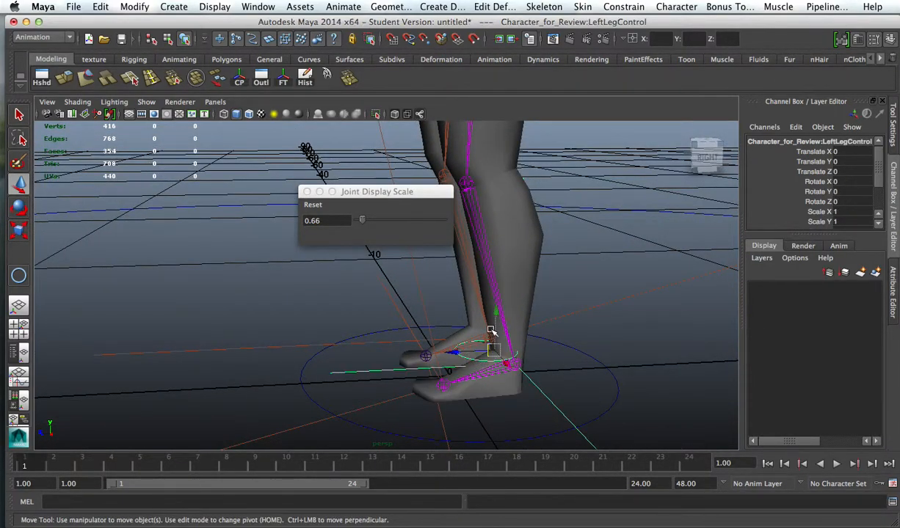
pyautogui.click(490, 286)
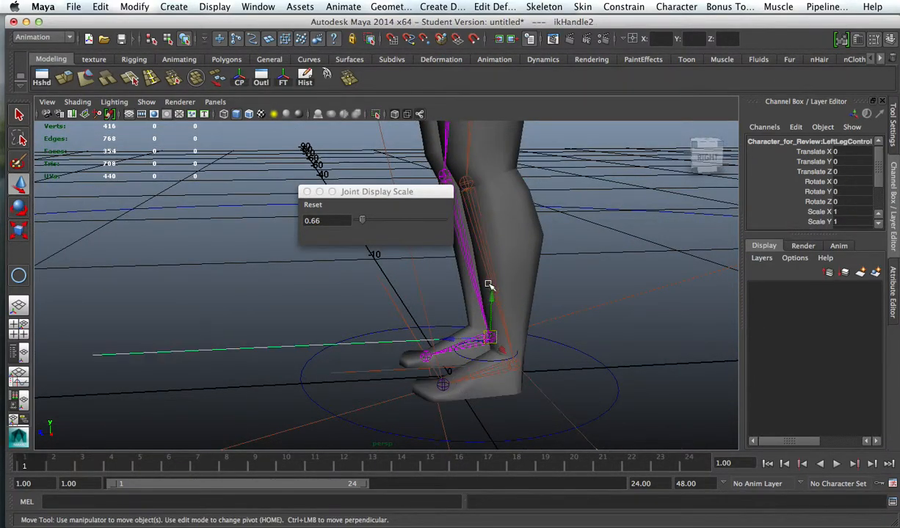
pyautogui.click(485, 360)
pyautogui.moveTo(485, 360); pyautogui.dragTo(413, 316)
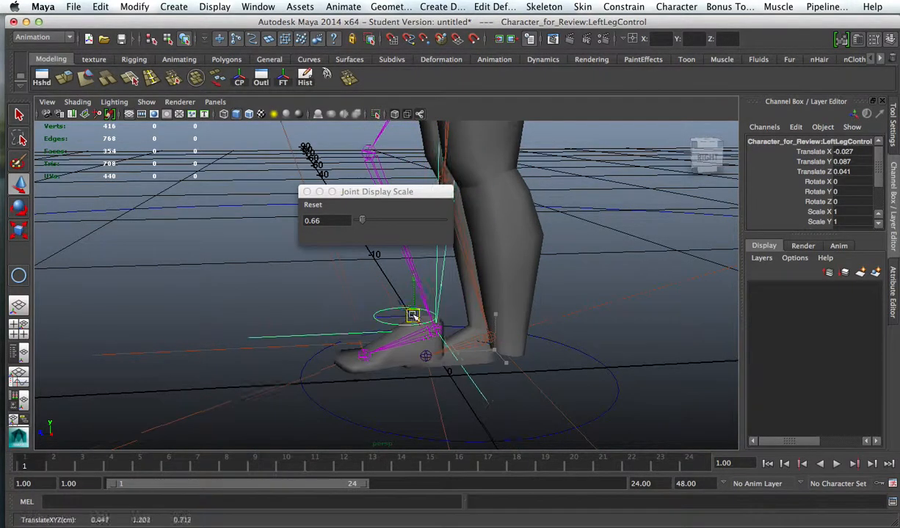
pyautogui.press('z')
# Step: Parent the left lower-leg mesh to the left knee joint
pyautogui.click(510, 254)
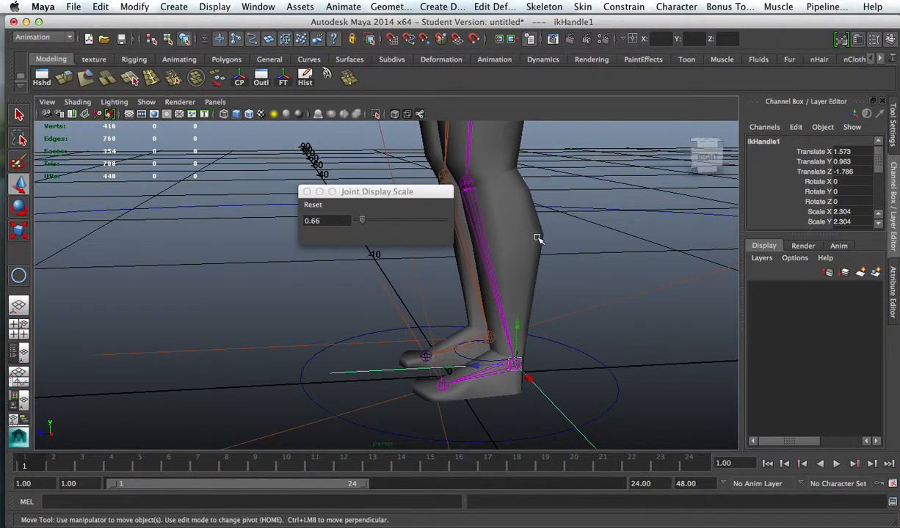
pyautogui.click(524, 244)
pyautogui.keyDown('shift'); pyautogui.click(461, 232); pyautogui.keyUp('shift')
pyautogui.press('p')
# Step: Test-move the LeftLegControl curve with the lower-leg mesh attached, and undo the move
pyautogui.keyDown('alt'); pyautogui.moveTo(576, 316); pyautogui.dragTo(411, 289); pyautogui.keyUp('alt')
pyautogui.click(468, 335)
pyautogui.hotkey('ctrl', 'z')
# Step: Parent the left thigh mesh polySurface5 to the left hip joint joint1
pyautogui.keyDown('alt'); pyautogui.moveTo(586, 253); pyautogui.dragTo(582, 365, button='middle'); pyautogui.keyUp('alt')
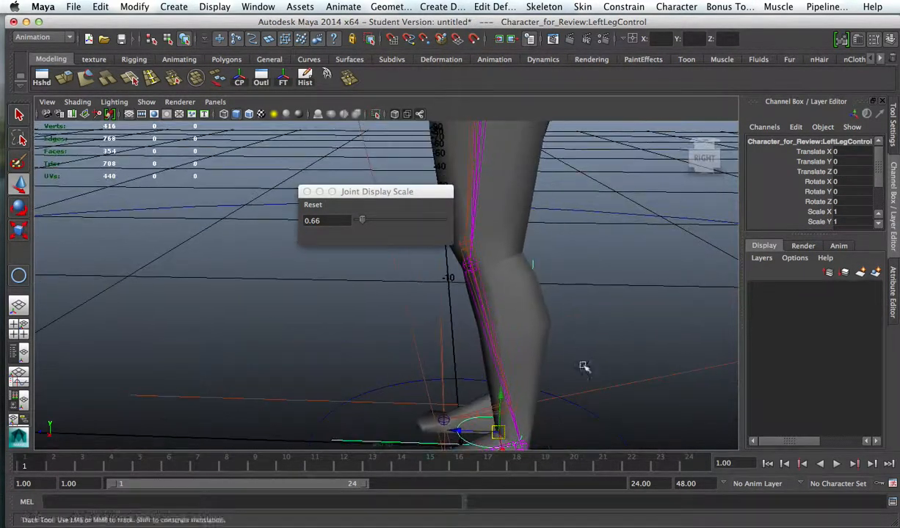
pyautogui.keyDown('alt'); pyautogui.moveTo(510, 220); pyautogui.dragTo(558, 263); pyautogui.keyUp('alt')
pyautogui.click(525, 189)
pyautogui.click(516, 251)
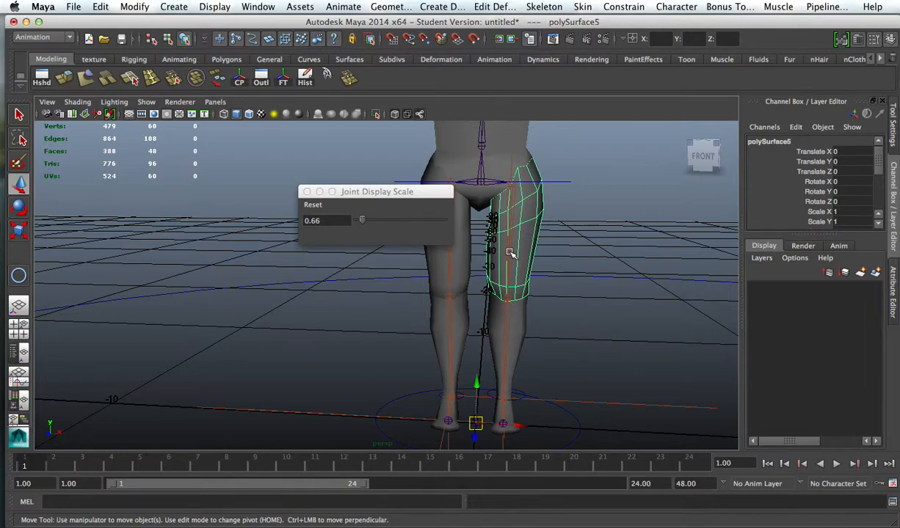
pyautogui.keyDown('shift'); pyautogui.click(509, 252); pyautogui.keyUp('shift')
pyautogui.keyDown('alt'); pyautogui.moveTo(514, 255); pyautogui.dragTo(735, 352, button='right'); pyautogui.keyUp('alt')
pyautogui.keyDown('alt'); pyautogui.moveTo(640, 322); pyautogui.dragTo(547, 341, button='middle'); pyautogui.keyUp('alt')
pyautogui.click(661, 321)
pyautogui.click(568, 266)
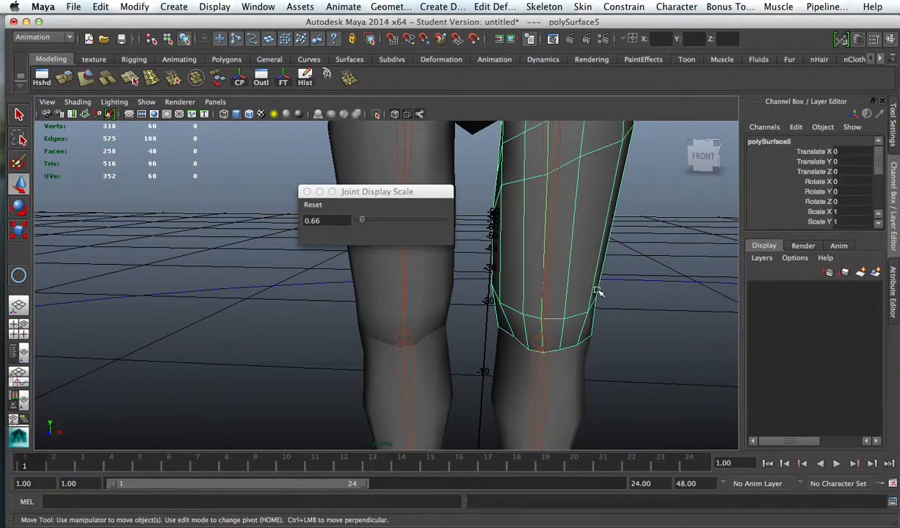
pyautogui.keyDown('alt'); pyautogui.moveTo(594, 290); pyautogui.dragTo(641, 294); pyautogui.keyUp('alt')
pyautogui.keyDown('shift'); pyautogui.click(517, 264); pyautogui.keyUp('shift')
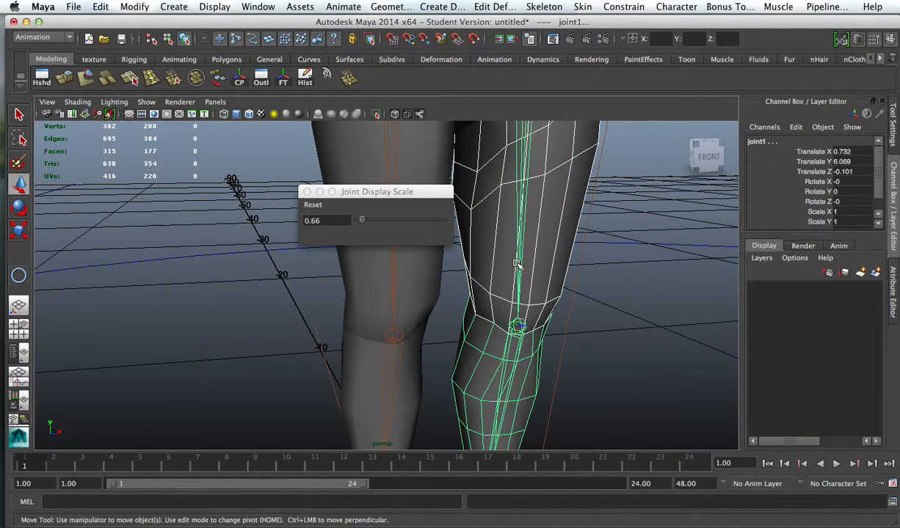
pyautogui.press('p')
# Step: Raise the left leg by moving the LeftLegControl curve to about Translate X -1.903, Y 4.126, Z 2.351
pyautogui.keyDown('alt'); pyautogui.moveTo(613, 318); pyautogui.dragTo(438, 270, button='right'); pyautogui.keyUp('alt')
pyautogui.keyDown('alt'); pyautogui.moveTo(543, 305); pyautogui.dragTo(474, 312); pyautogui.keyUp('alt')
pyautogui.keyDown('alt'); pyautogui.moveTo(500, 339); pyautogui.dragTo(508, 280, button='middle'); pyautogui.keyUp('alt')
pyautogui.click(476, 356)
pyautogui.keyDown('alt'); pyautogui.moveTo(576, 312); pyautogui.dragTo(489, 302); pyautogui.keyUp('alt')
pyautogui.moveTo(466, 368); pyautogui.dragTo(443, 288)
pyautogui.keyDown('alt'); pyautogui.moveTo(568, 303); pyautogui.dragTo(526, 270); pyautogui.keyUp('alt')
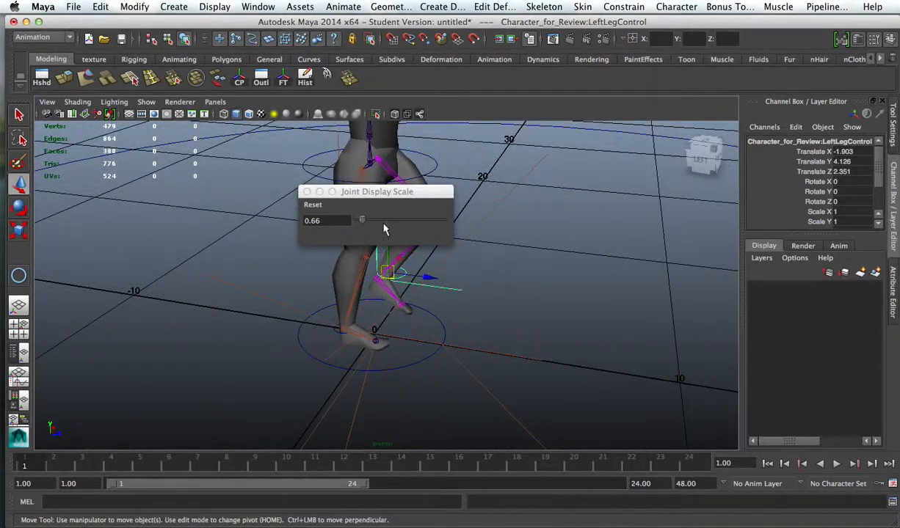
# Step: Close the Joint Display Scale window and move the LeftLegControl curve forward to about Translate Z 4.37
pyautogui.click(307, 192)
pyautogui.keyDown('alt'); pyautogui.moveTo(416, 241); pyautogui.dragTo(652, 301, button='right'); pyautogui.keyUp('alt')
pyautogui.keyDown('alt'); pyautogui.moveTo(652, 301); pyautogui.dragTo(519, 283); pyautogui.keyUp('alt')
pyautogui.moveTo(395, 339); pyautogui.dragTo(306, 185)
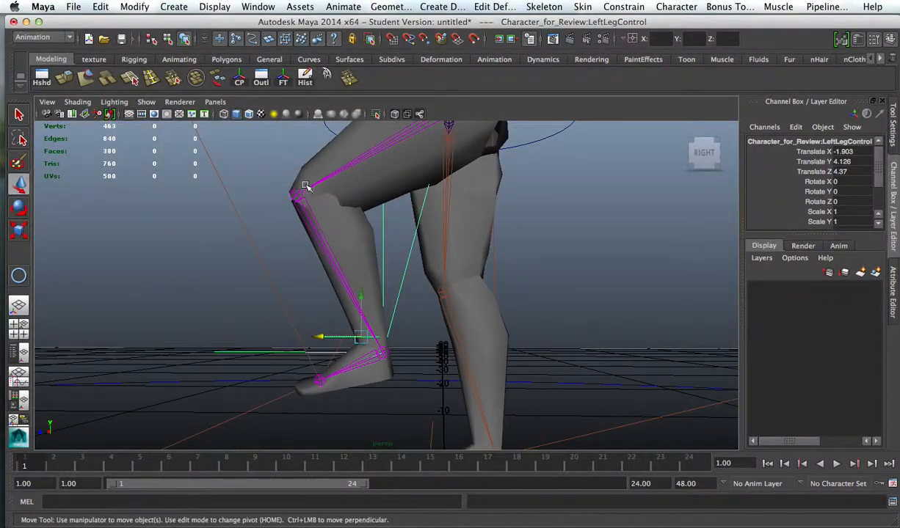
# Step: Test the knee bend by moving the LeftLegControl curve backward, up and down, ending forward at about Translate Y 4.44, Z 7.348
pyautogui.moveTo(328, 344); pyautogui.dragTo(430, 321)
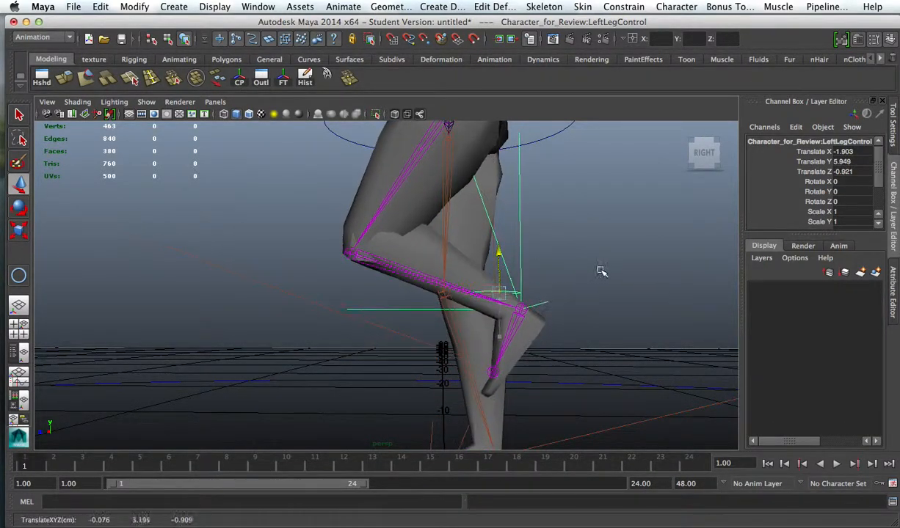
pyautogui.moveTo(565, 323); pyautogui.dragTo(433, 418)
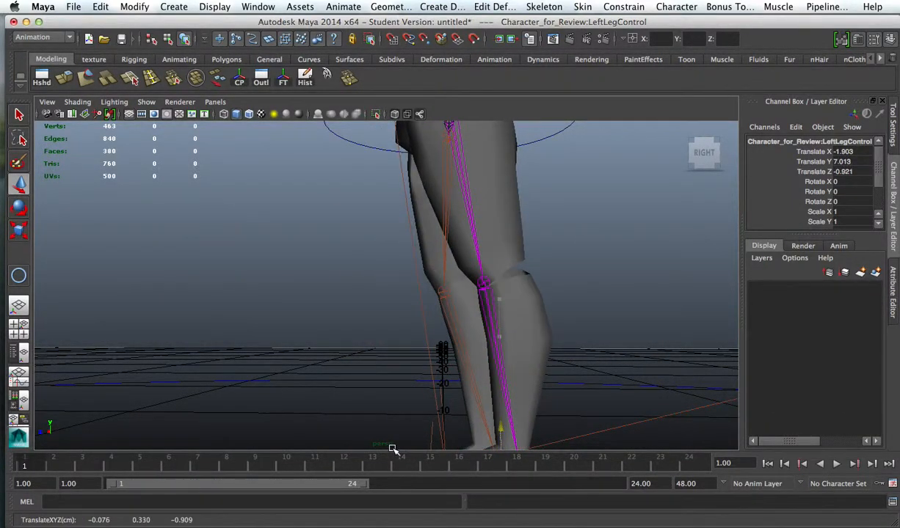
pyautogui.keyDown('alt'); pyautogui.moveTo(564, 331); pyautogui.dragTo(508, 324); pyautogui.keyUp('alt')
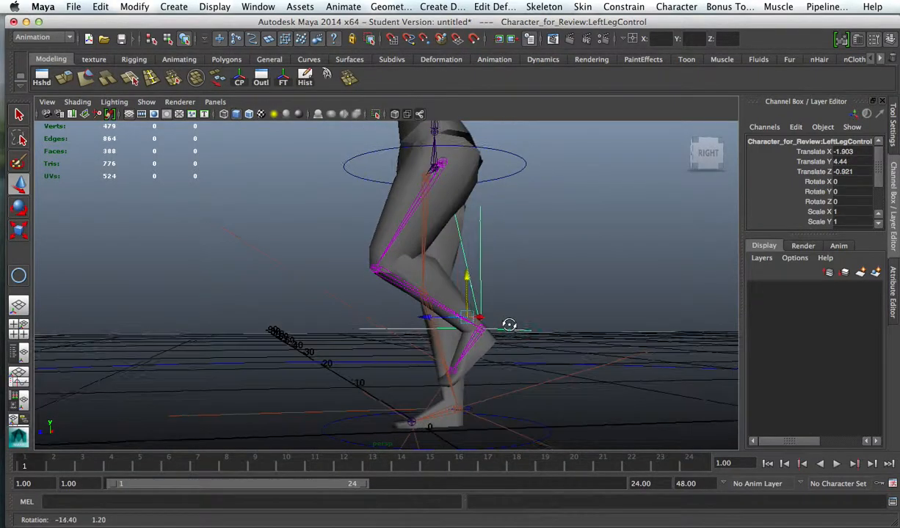
pyautogui.moveTo(424, 317); pyautogui.dragTo(271, 316)
pyautogui.keyDown('alt'); pyautogui.moveTo(270, 315); pyautogui.dragTo(420, 317, button='right'); pyautogui.keyUp('alt')
pyautogui.keyDown('alt'); pyautogui.moveTo(420, 317); pyautogui.dragTo(439, 328); pyautogui.keyUp('alt')
pyautogui.keyDown('alt'); pyautogui.moveTo(512, 178); pyautogui.dragTo(431, 208); pyautogui.keyUp('alt')
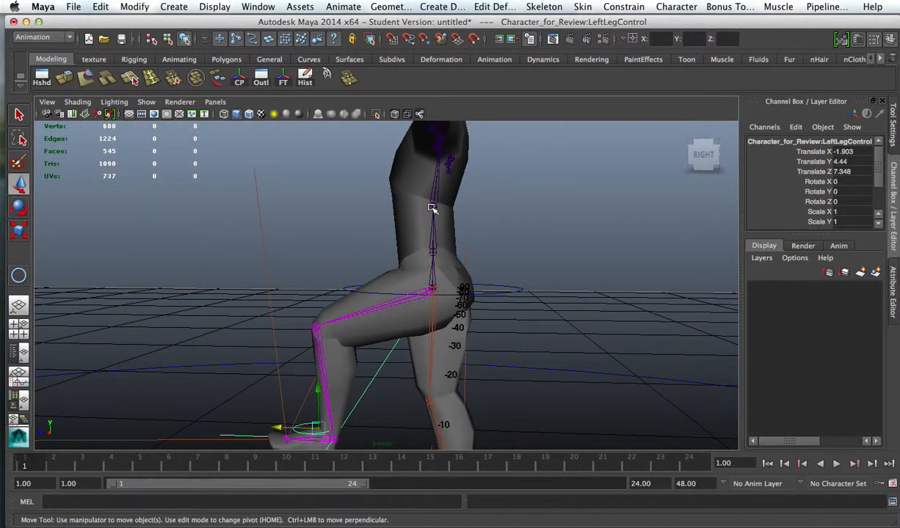
# Step: Rotate the Spine2 joint to about X 2.275, Y -4.494, Z -37.936 and inspect the chest deformation
pyautogui.click(432, 207)
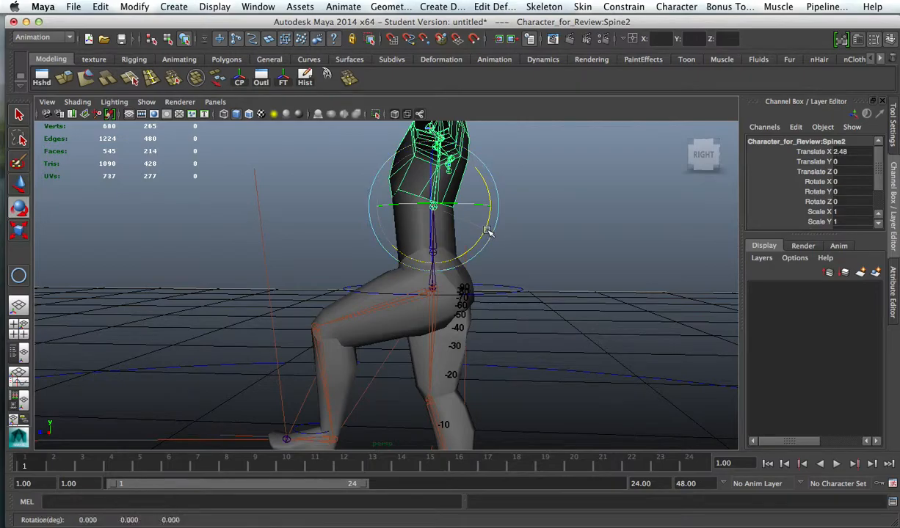
pyautogui.keyDown('alt'); pyautogui.moveTo(531, 215); pyautogui.dragTo(499, 229); pyautogui.keyUp('alt')
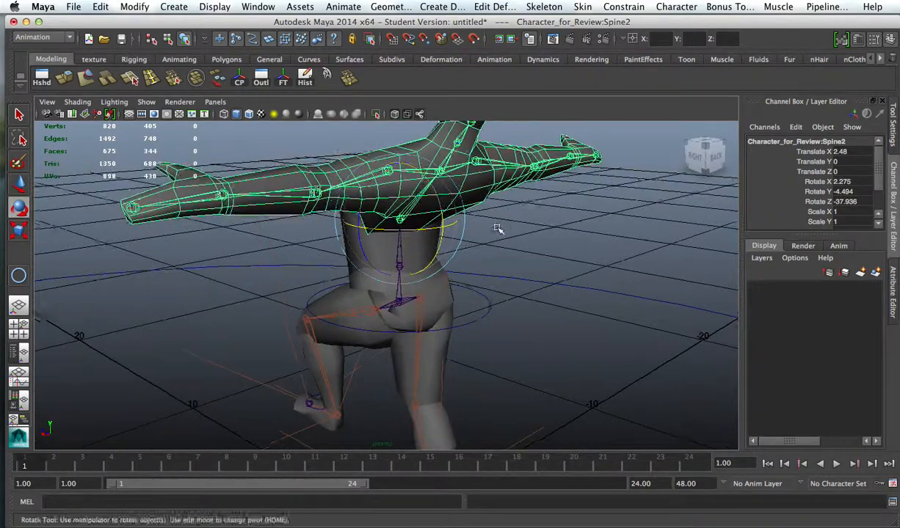
pyautogui.keyDown('alt'); pyautogui.moveTo(499, 229); pyautogui.dragTo(486, 243, button='right'); pyautogui.keyUp('alt')
pyautogui.keyDown('alt'); pyautogui.moveTo(485, 243); pyautogui.dragTo(539, 232); pyautogui.keyUp('alt')
pyautogui.keyDown('alt'); pyautogui.moveTo(576, 224); pyautogui.dragTo(559, 259, button='middle'); pyautogui.keyUp('alt')
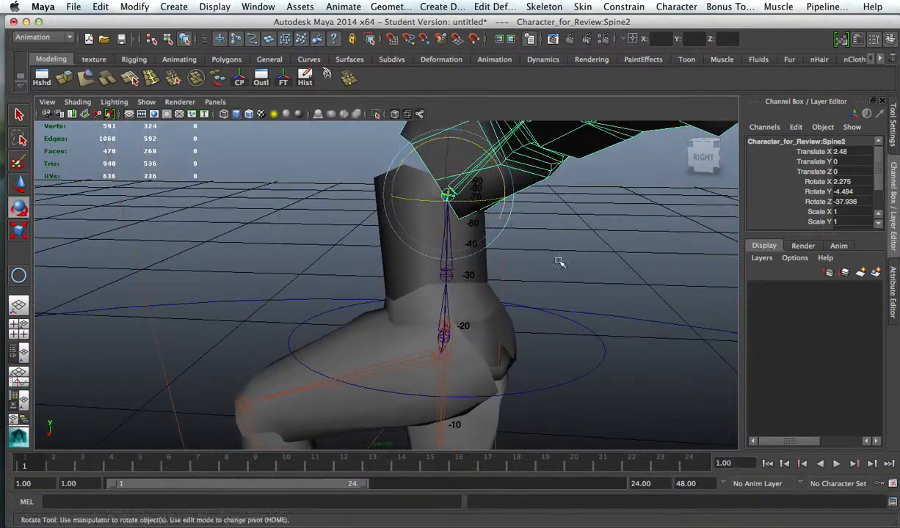
pyautogui.keyDown('alt'); pyautogui.moveTo(559, 259); pyautogui.dragTo(496, 243, button='right'); pyautogui.keyUp('alt')
# Step: Rotate the Spine1 joint to about Z -45.982 to test bending the lower torso
pyautogui.click(518, 257)
pyautogui.click(437, 266)
pyautogui.click(539, 267)
pyautogui.click(431, 265)
pyautogui.moveTo(457, 232); pyautogui.dragTo(550, 277)
pyautogui.keyDown('alt'); pyautogui.moveTo(352, 262); pyautogui.dragTo(372, 240, button='middle'); pyautogui.keyUp('alt')
pyautogui.keyDown('alt'); pyautogui.moveTo(372, 240); pyautogui.dragTo(436, 263, button='right'); pyautogui.keyUp('alt')
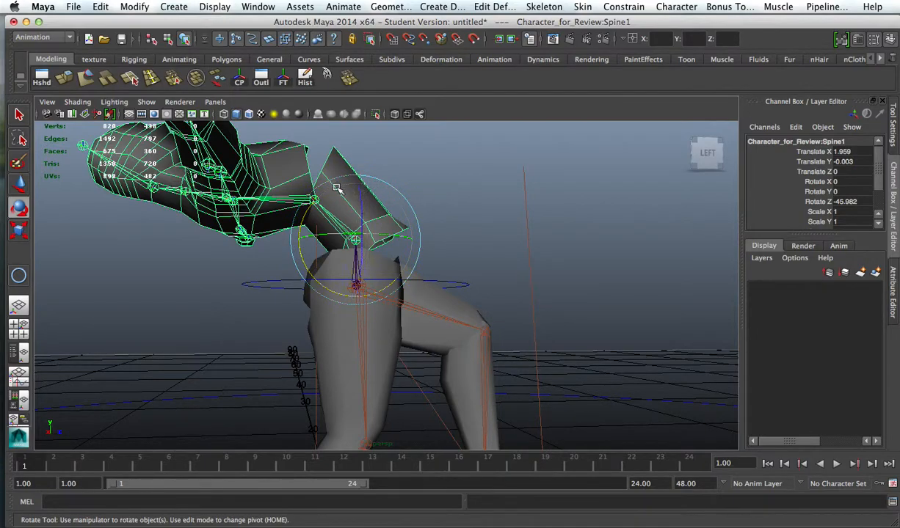
# Step: Rotate the Spine1 joint nearly upright, to about Z 0.693, and inspect the waist where it meets the hips
pyautogui.moveTo(307, 222); pyautogui.dragTo(319, 184)
pyautogui.keyDown('alt'); pyautogui.moveTo(413, 196); pyautogui.dragTo(384, 207, button='right'); pyautogui.keyUp('alt')
pyautogui.keyDown('alt'); pyautogui.moveTo(383, 207); pyautogui.dragTo(383, 233); pyautogui.keyUp('alt')
pyautogui.keyDown('alt'); pyautogui.moveTo(390, 254); pyautogui.dragTo(613, 291, button='right'); pyautogui.keyUp('alt')
pyautogui.keyDown('alt'); pyautogui.moveTo(458, 245); pyautogui.dragTo(513, 288, button='middle'); pyautogui.keyUp('alt')
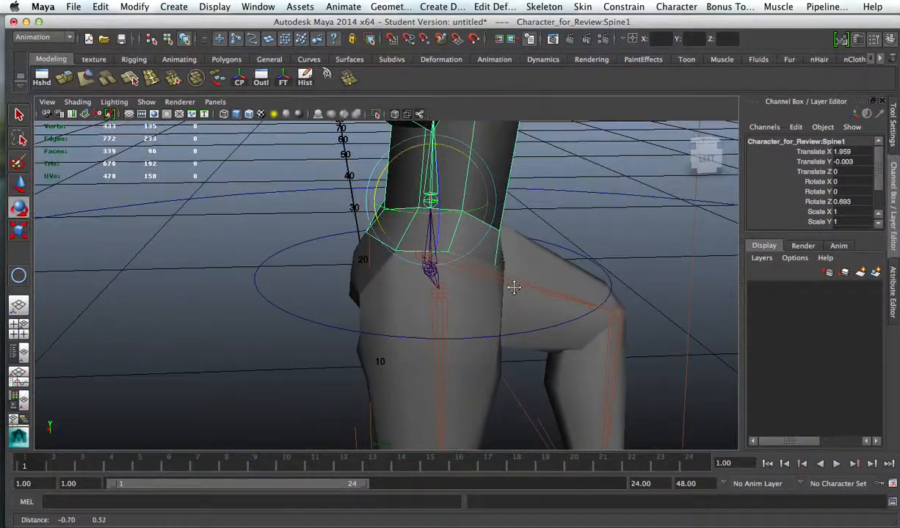
pyautogui.keyDown('alt'); pyautogui.moveTo(426, 252); pyautogui.dragTo(576, 262); pyautogui.keyUp('alt')
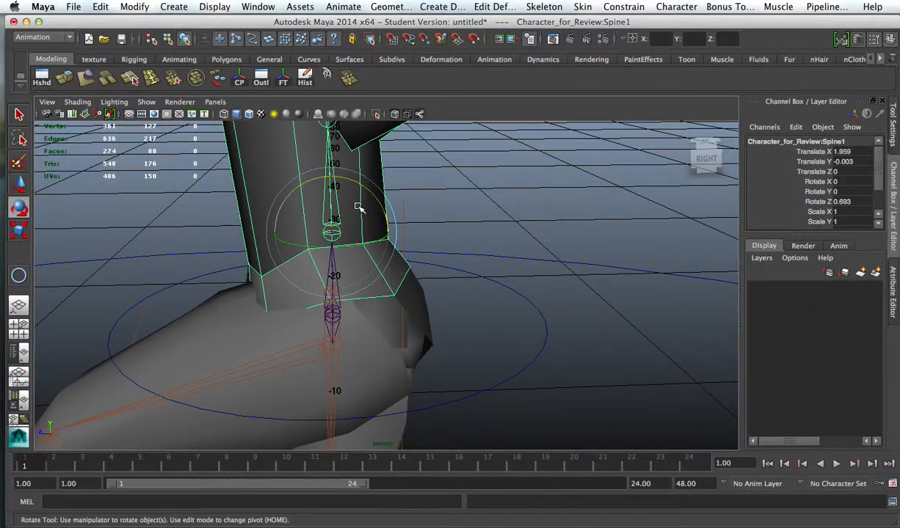
# Step: Test-bend the Spine1 joint to about Z 54.78, and rotate it back to about Z 2.655
pyautogui.moveTo(355, 182); pyautogui.dragTo(297, 172)
pyautogui.keyDown('alt'); pyautogui.moveTo(288, 236); pyautogui.dragTo(488, 185); pyautogui.keyUp('alt')
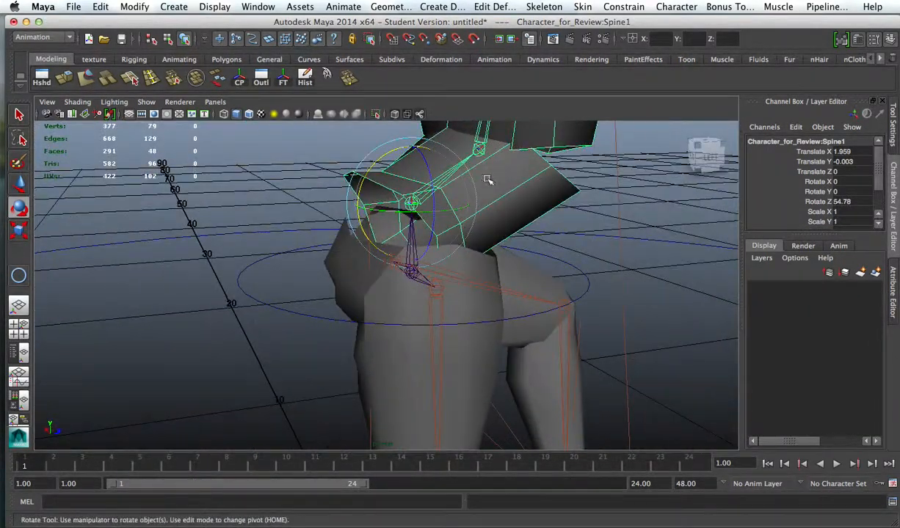
pyautogui.moveTo(389, 151); pyautogui.dragTo(332, 185)
pyautogui.keyDown('alt'); pyautogui.moveTo(473, 282); pyautogui.dragTo(405, 224); pyautogui.keyUp('alt')
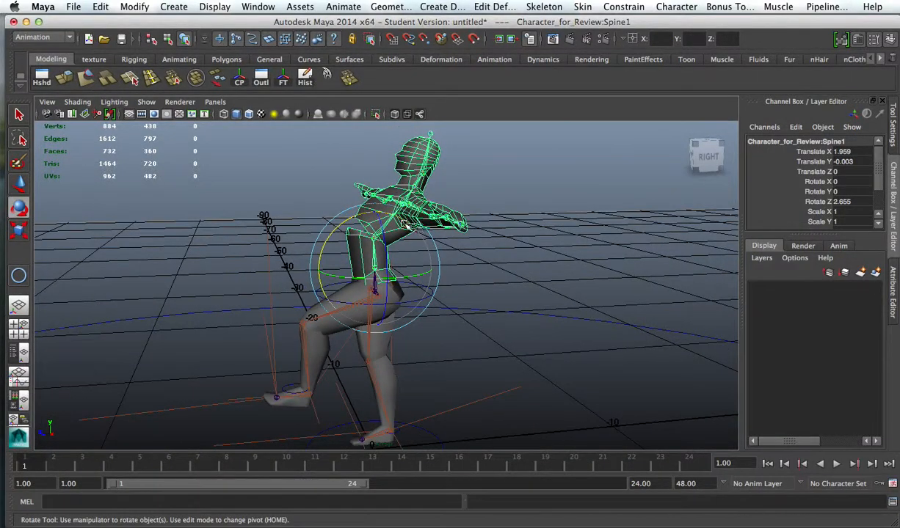
# Step: Straighten the upper body by rotating the Spine2 joint to about X -0.009, Y 0.07, Z 0.519
pyautogui.click(538, 214)
pyautogui.keyDown('alt'); pyautogui.moveTo(538, 213); pyautogui.dragTo(411, 225); pyautogui.keyUp('alt')
pyautogui.click(412, 215)
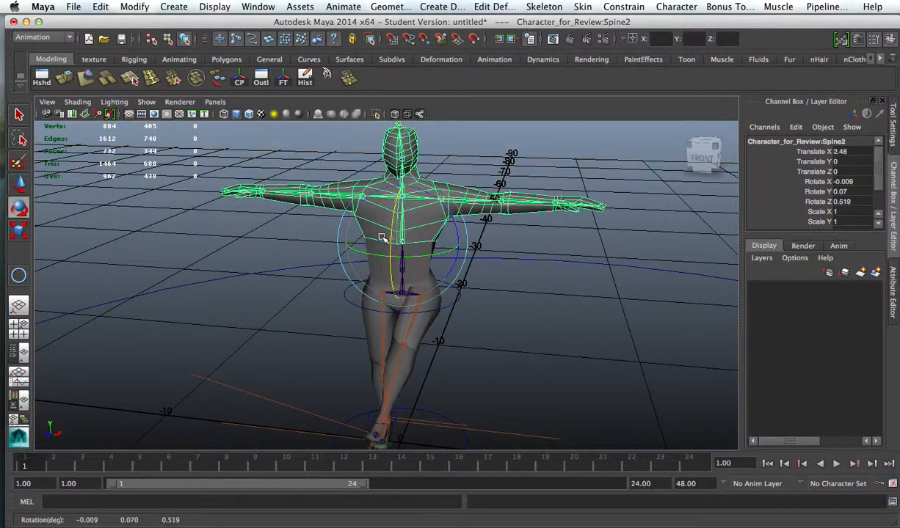
# Step: Select the UpperMid waist mesh and examine the posed character's torso and legs from all sides
pyautogui.keyDown('alt'); pyautogui.moveTo(521, 256); pyautogui.dragTo(548, 270); pyautogui.keyUp('alt')
pyautogui.click(526, 263)
pyautogui.scroll(6, 556, 306)
pyautogui.keyDown('alt'); pyautogui.moveTo(556, 305); pyautogui.dragTo(593, 285, button='middle'); pyautogui.keyUp('alt')
pyautogui.keyDown('alt'); pyautogui.moveTo(593, 284); pyautogui.dragTo(544, 291); pyautogui.keyUp('alt')
pyautogui.click(484, 181)
pyautogui.keyDown('alt'); pyautogui.moveTo(485, 180); pyautogui.dragTo(482, 227, button='middle'); pyautogui.keyUp('alt')
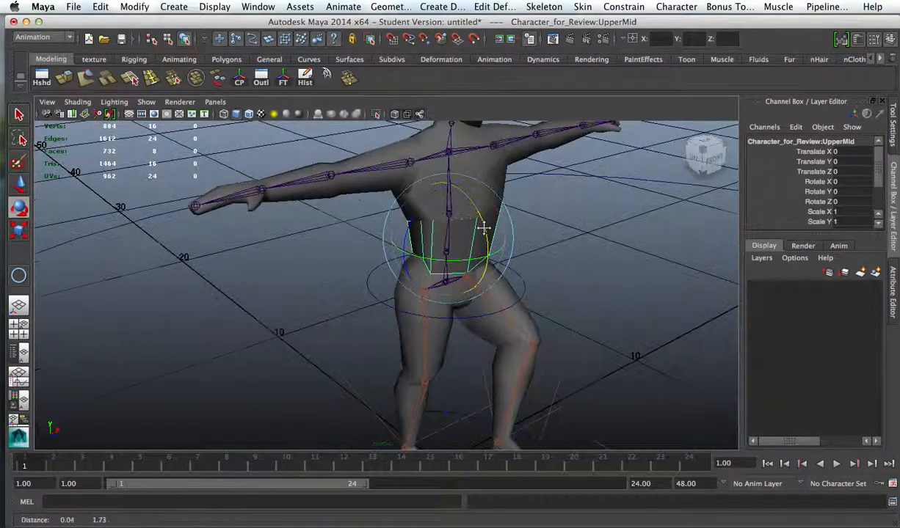
pyautogui.keyDown('alt'); pyautogui.moveTo(482, 227); pyautogui.dragTo(449, 229); pyautogui.keyUp('alt')
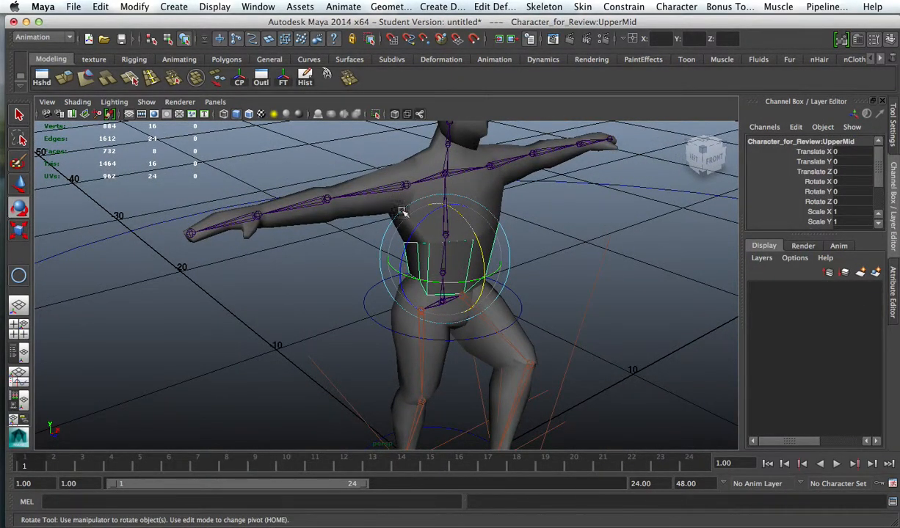
pyautogui.scroll(5, 598, 295)
pyautogui.keyDown('alt'); pyautogui.moveTo(598, 295); pyautogui.dragTo(509, 260); pyautogui.keyUp('alt')
pyautogui.scroll(-6, 575, 248)
pyautogui.keyDown('alt'); pyautogui.moveTo(482, 191); pyautogui.dragTo(391, 225); pyautogui.keyUp('alt')
pyautogui.keyDown('alt'); pyautogui.moveTo(392, 237); pyautogui.dragTo(463, 212, button='middle'); pyautogui.keyUp('alt')
pyautogui.keyDown('alt'); pyautogui.moveTo(463, 211); pyautogui.dragTo(396, 199); pyautogui.keyUp('alt')
pyautogui.keyDown('alt'); pyautogui.moveTo(431, 254); pyautogui.dragTo(426, 188, button='middle'); pyautogui.keyUp('alt')
pyautogui.keyDown('alt'); pyautogui.moveTo(426, 187); pyautogui.dragTo(627, 264); pyautogui.keyUp('alt')
pyautogui.keyDown('alt'); pyautogui.moveTo(628, 264); pyautogui.dragTo(506, 228, button='right'); pyautogui.keyUp('alt')
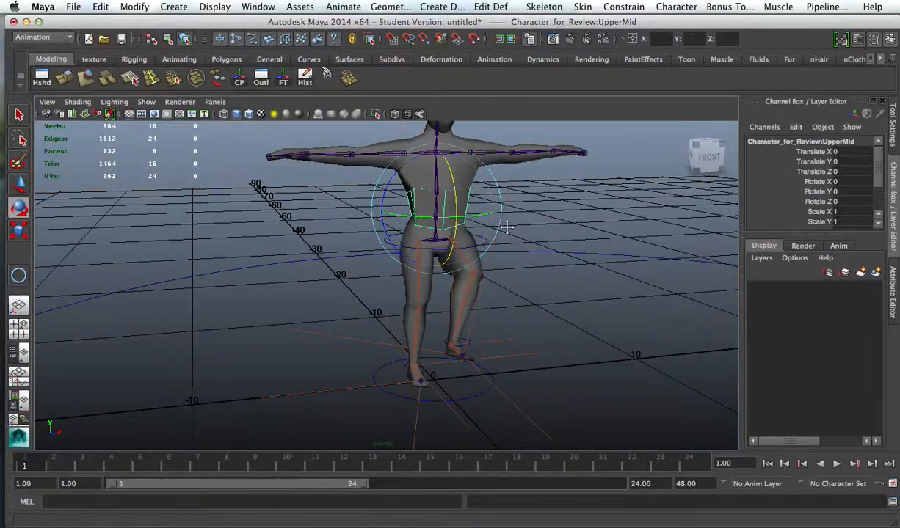
pyautogui.keyDown('alt'); pyautogui.moveTo(506, 227); pyautogui.dragTo(458, 231, button='middle'); pyautogui.keyUp('alt')
pyautogui.keyDown('alt'); pyautogui.moveTo(458, 232); pyautogui.dragTo(552, 229); pyautogui.keyUp('alt')
pyautogui.keyDown('alt'); pyautogui.moveTo(552, 229); pyautogui.dragTo(471, 213, button='right'); pyautogui.keyUp('alt')
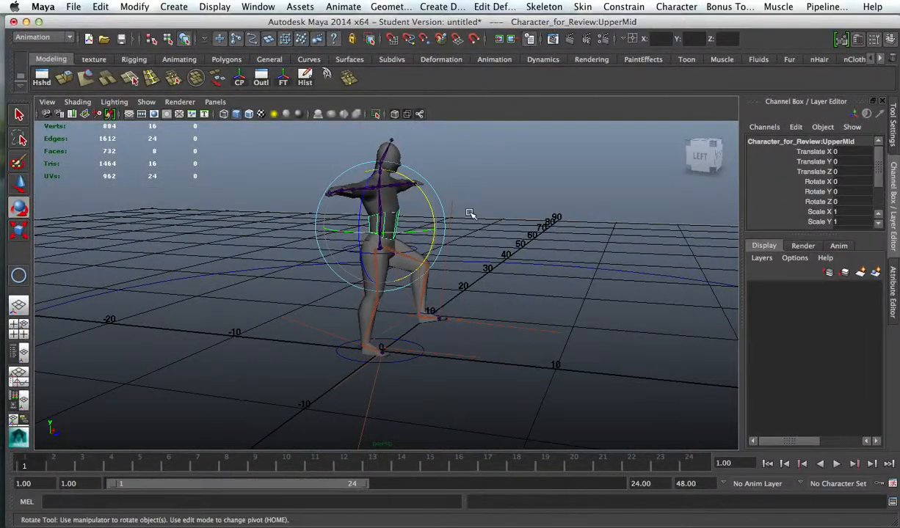